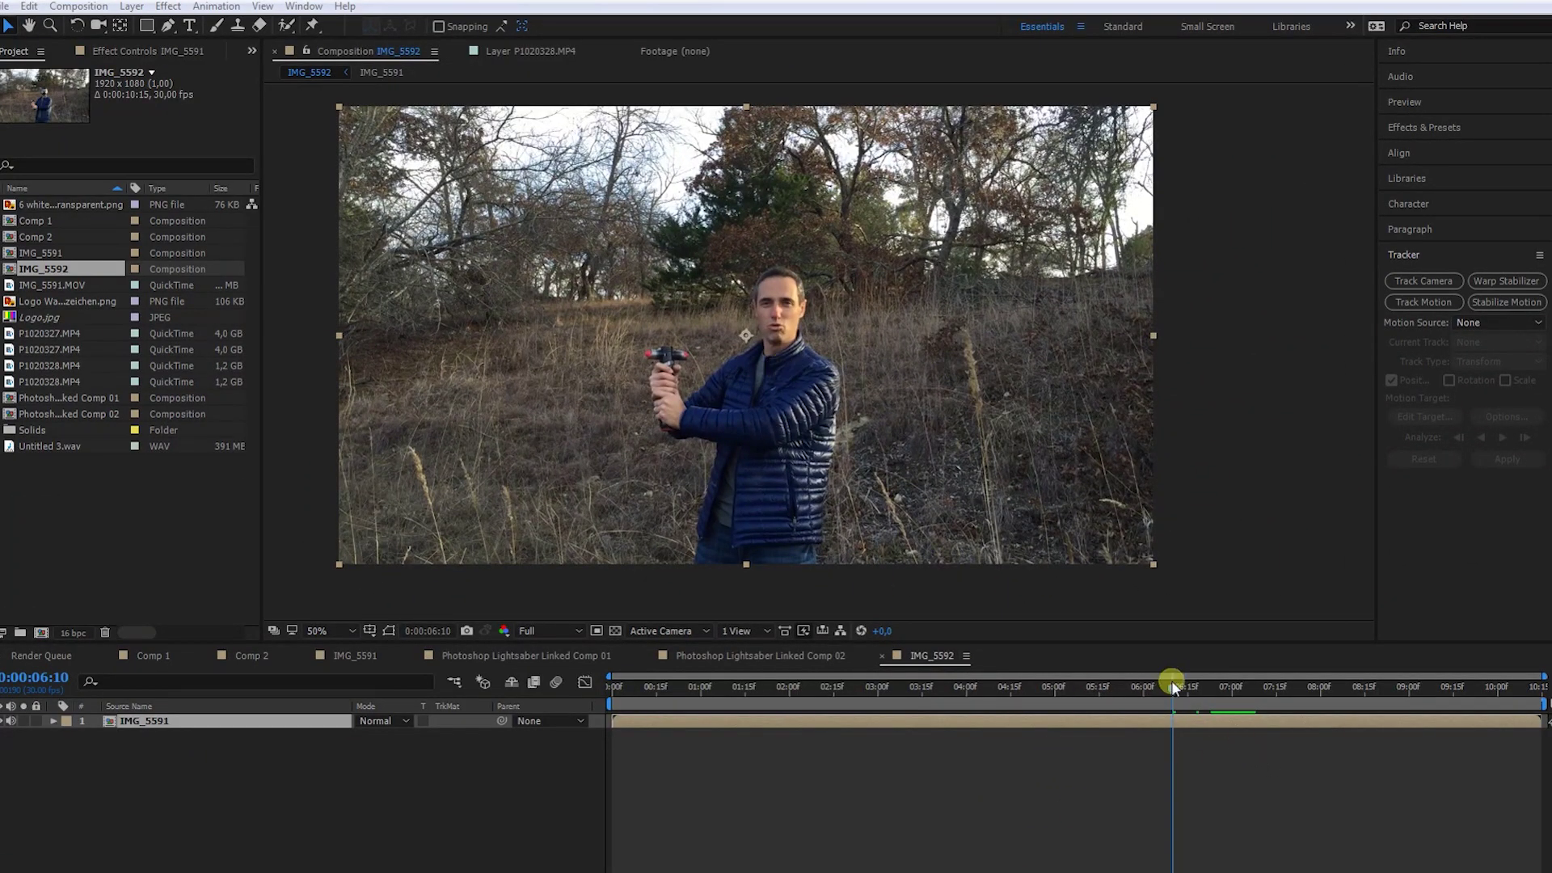
Add a motion track point on the hilt top in IMG_5591 and enlarge its feature box.
{"action": "left_click_drag", "start_coordinate": [1171, 686], "coordinate": [1172, 692]}
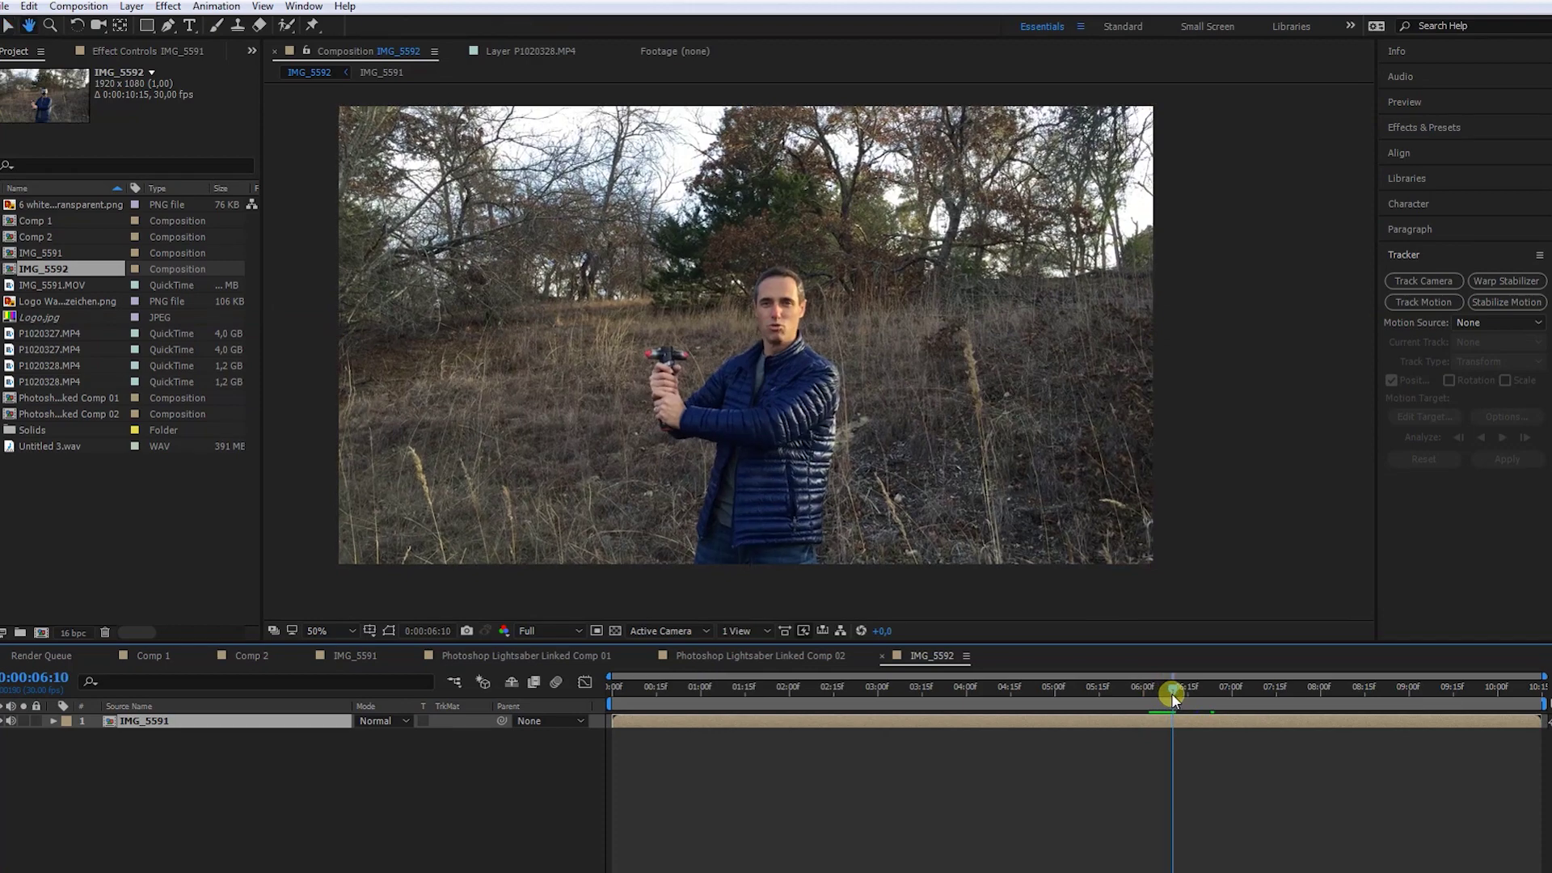
{"action": "key", "text": "space"}
{"action": "scroll", "coordinate": [919, 445], "scroll_direction": "up", "scroll_amount": 2}
{"action": "scroll", "coordinate": [672, 391], "scroll_direction": "up", "scroll_amount": 2}
{"action": "scroll", "coordinate": [681, 364], "scroll_direction": "up", "scroll_amount": 2}
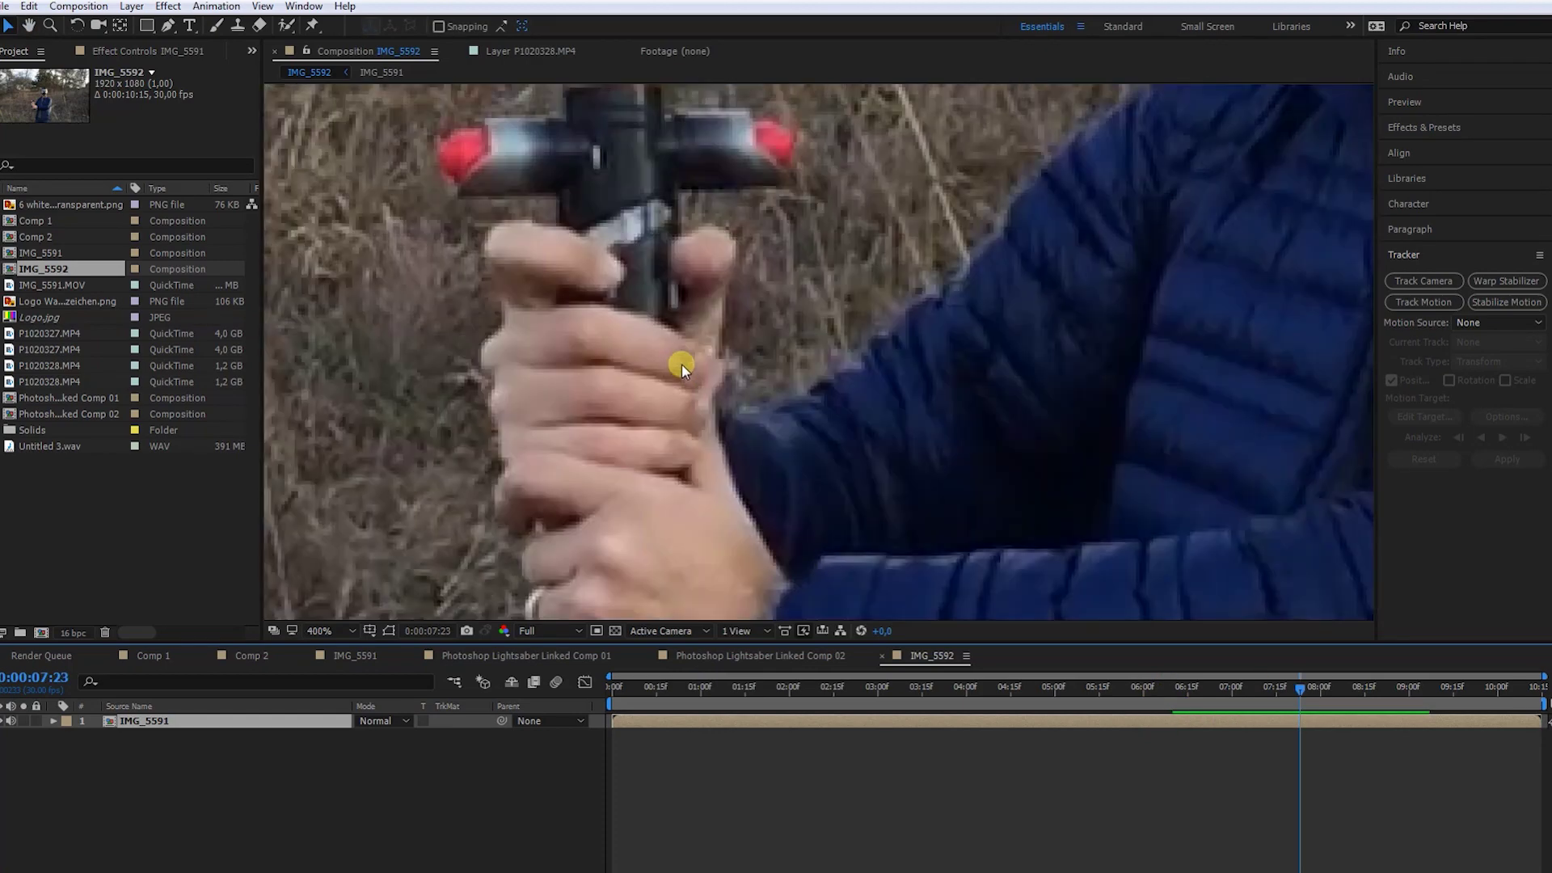
{"action": "mouse_move", "coordinate": [1308, 689]}
{"action": "left_mouse_down"}
{"action": "mouse_move", "coordinate": [1341, 686]}
{"action": "mouse_move", "coordinate": [1299, 688]}
{"action": "mouse_move", "coordinate": [1312, 687]}
{"action": "left_mouse_up"}
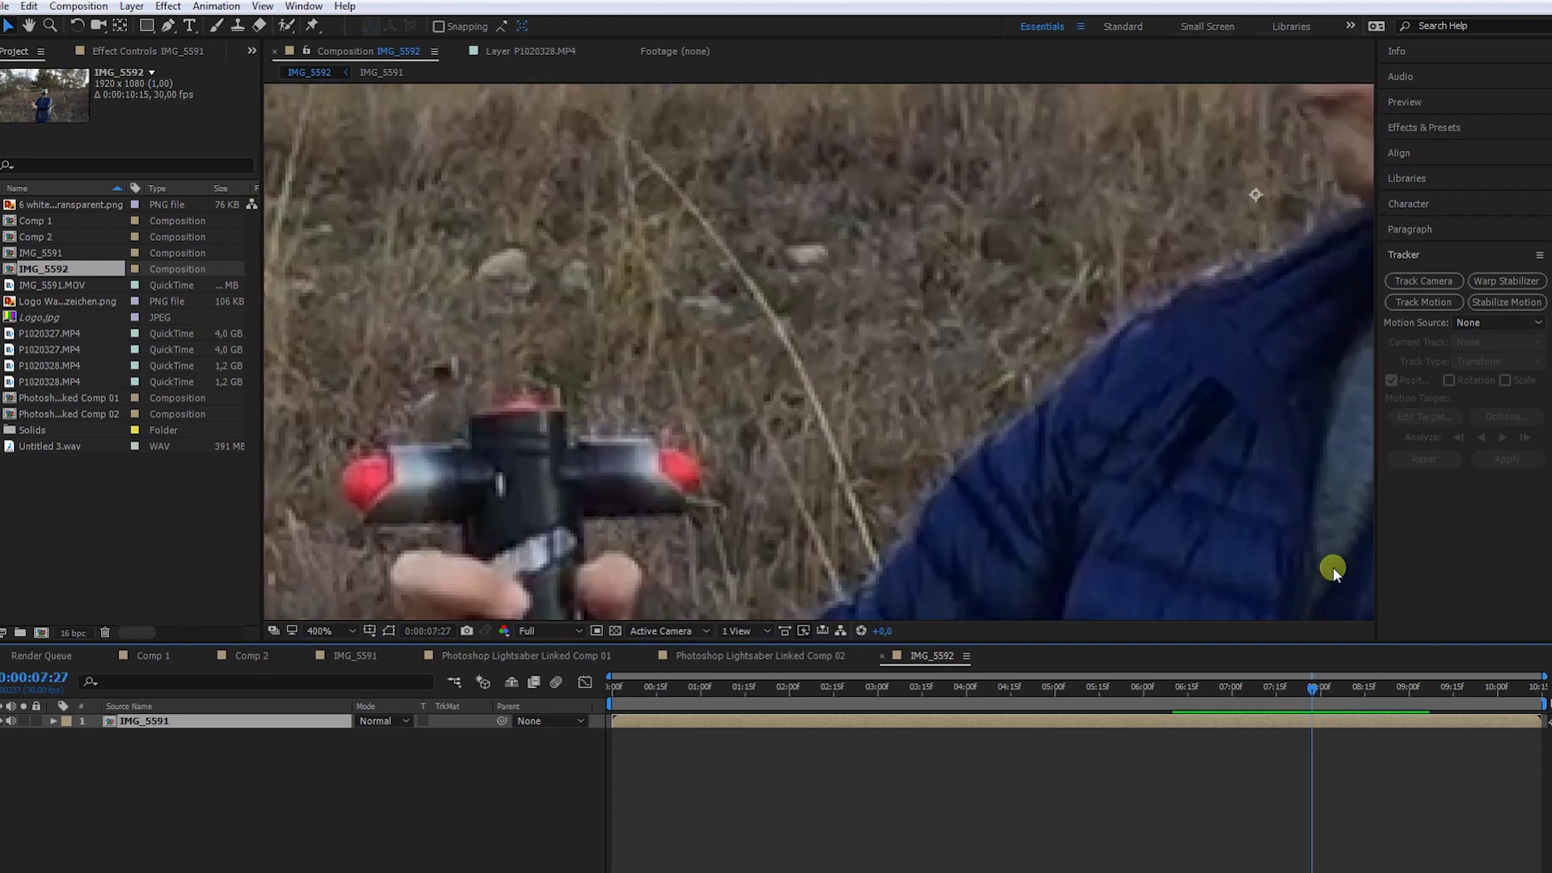
{"action": "left_click", "coordinate": [1427, 302]}
{"action": "scroll", "coordinate": [661, 403], "scroll_direction": "up", "scroll_amount": 2}
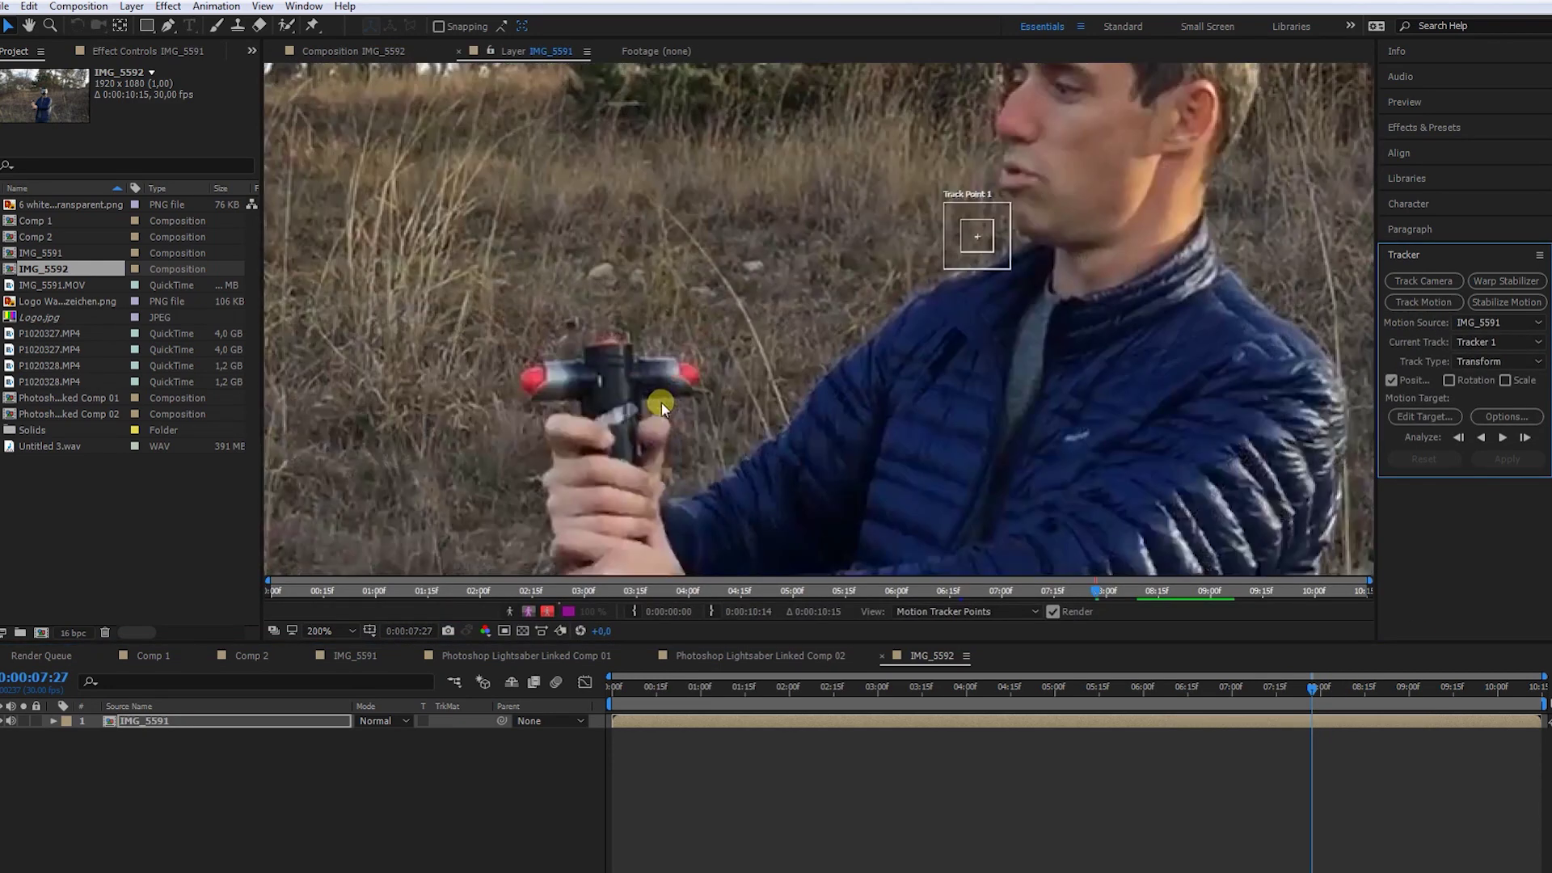
{"action": "left_click_drag", "start_coordinate": [955, 263], "coordinate": [586, 378]}
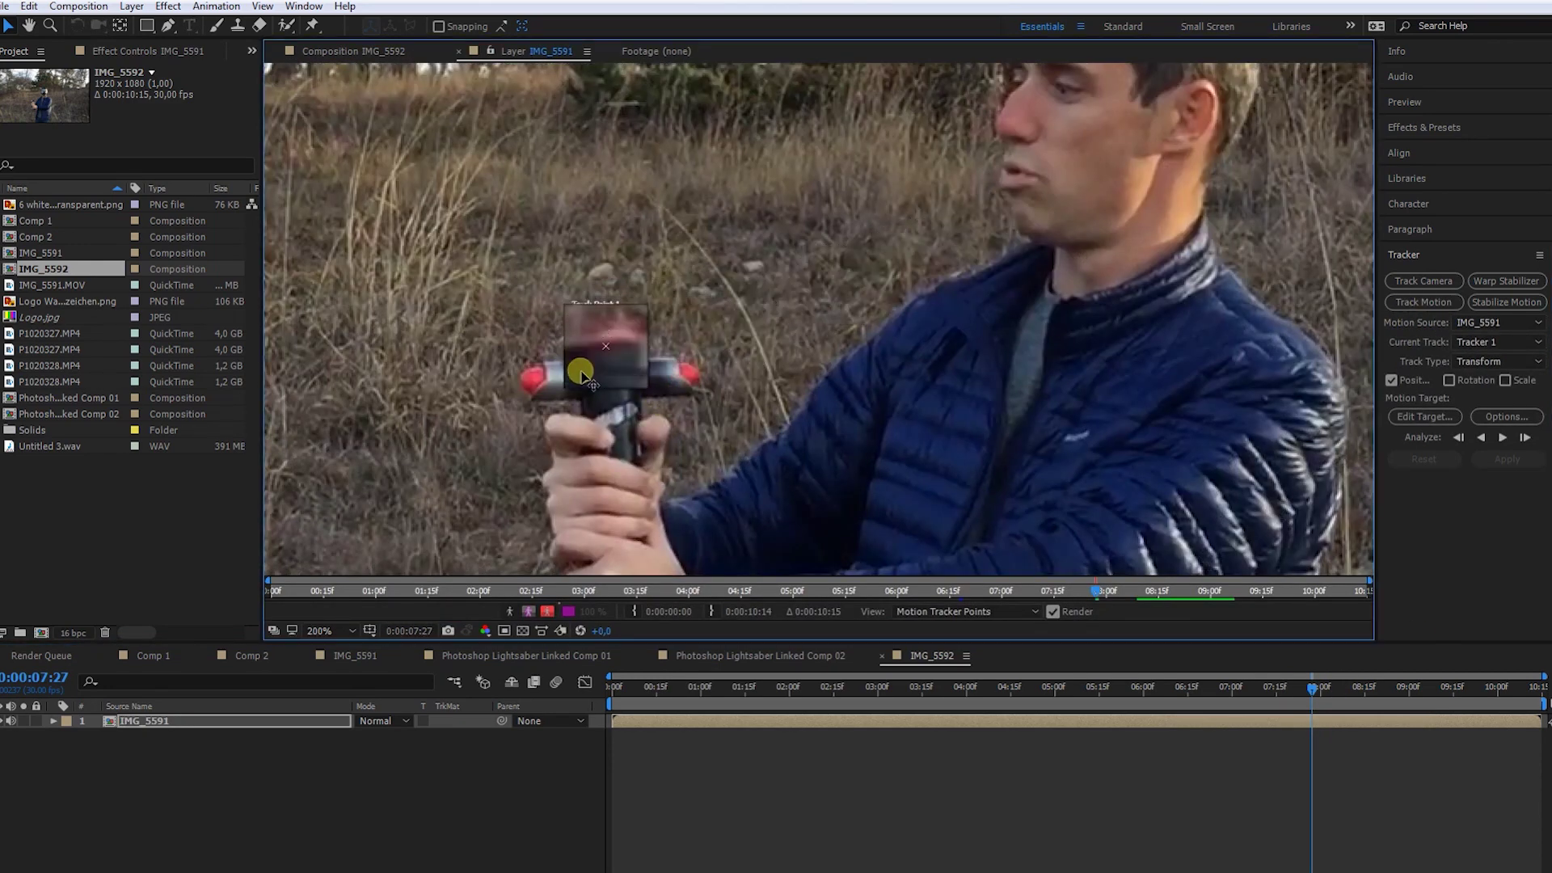
{"action": "scroll", "coordinate": [582, 364], "scroll_direction": "up", "scroll_amount": 4}
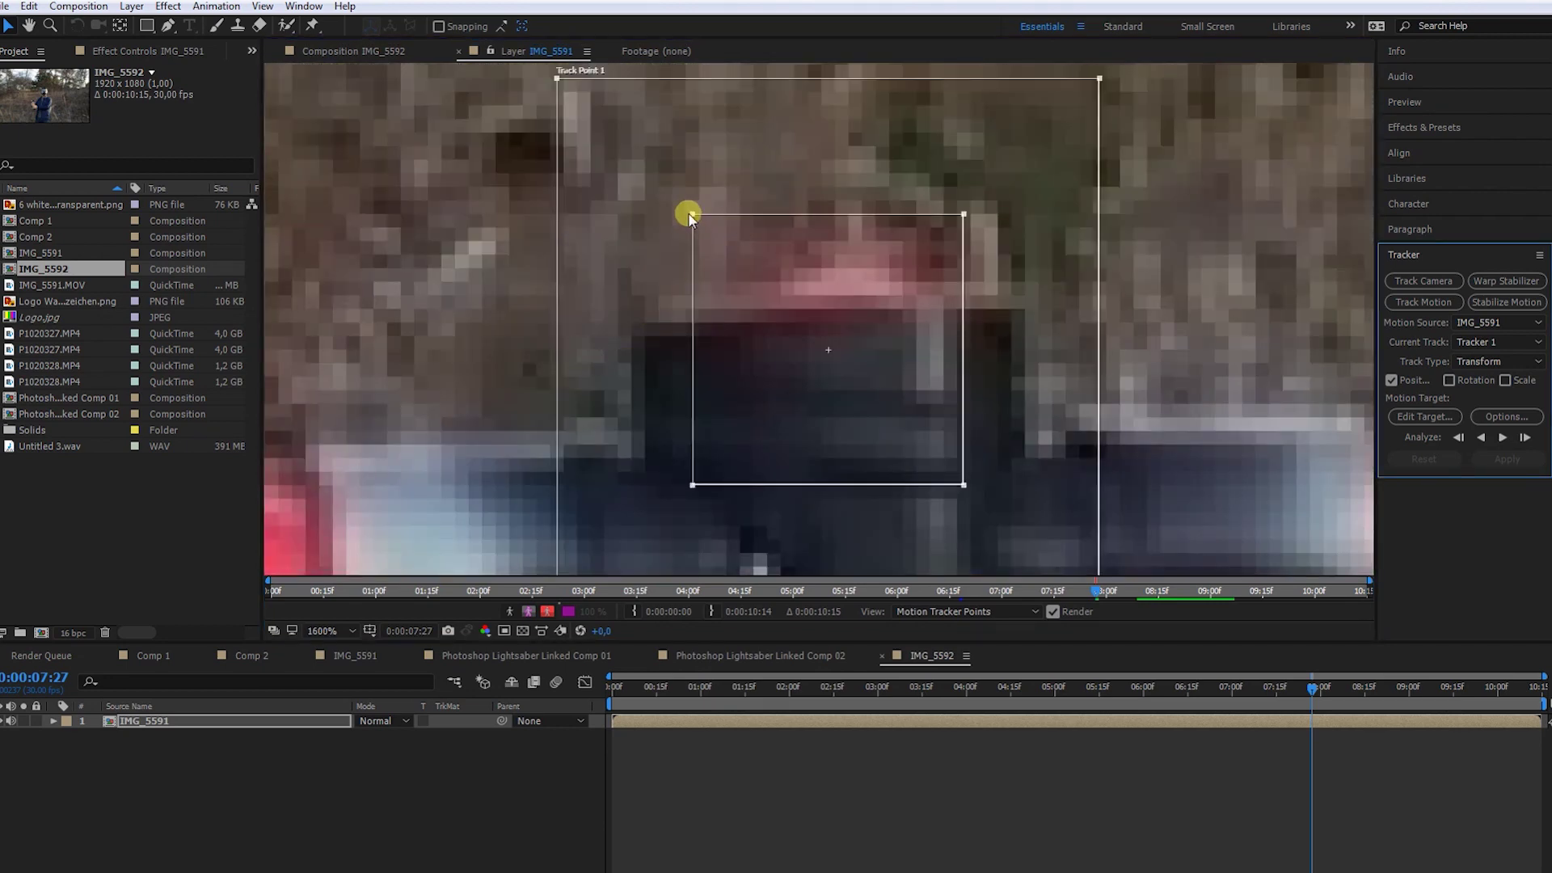
{"action": "left_click_drag", "start_coordinate": [690, 215], "coordinate": [659, 195]}
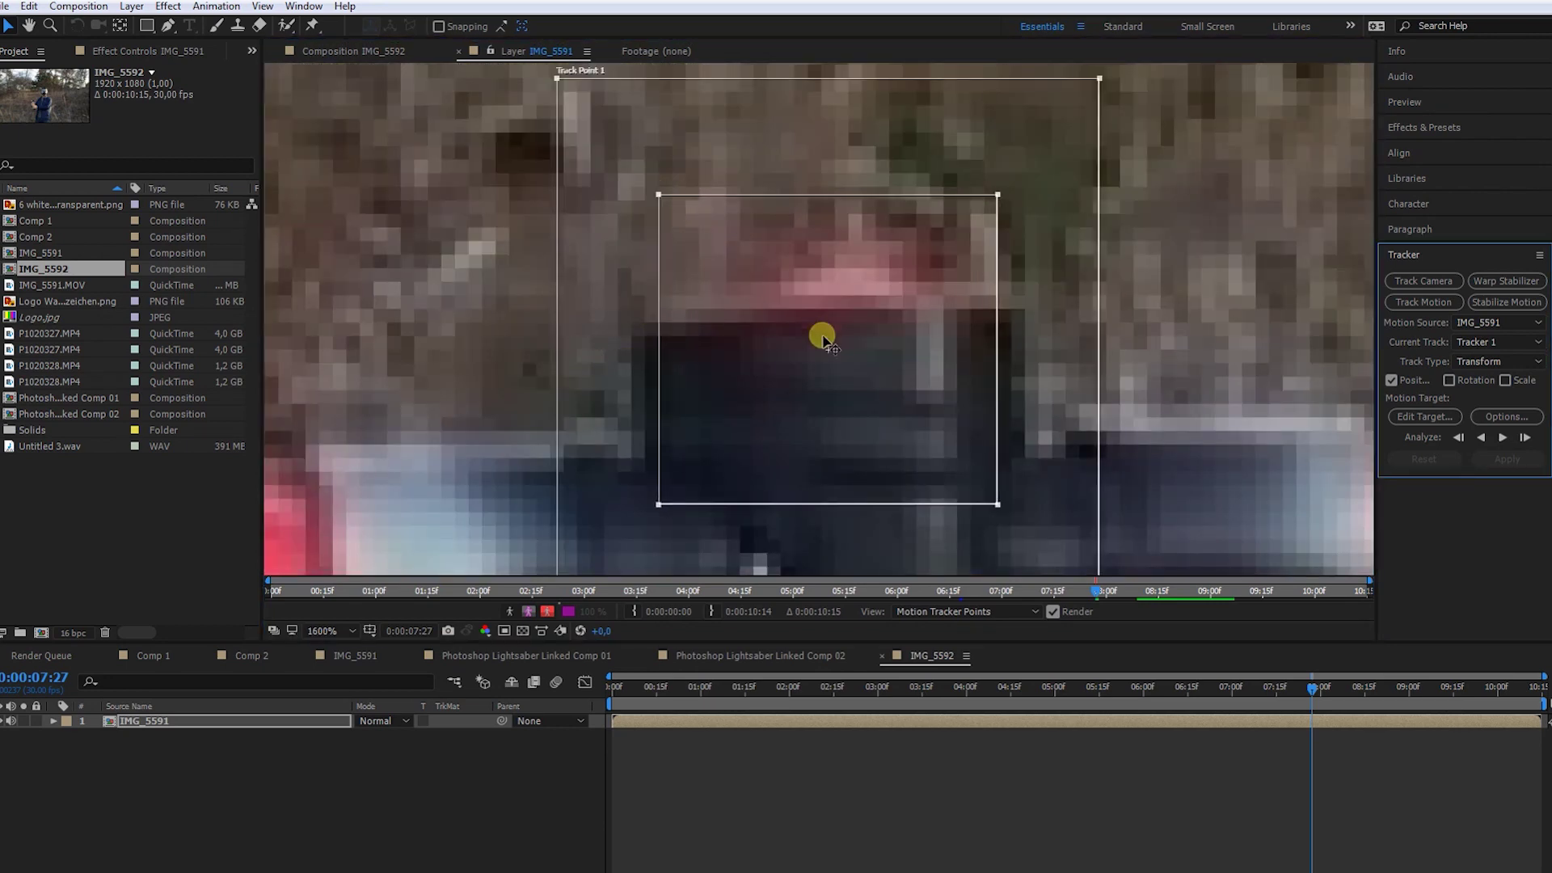
{"action": "scroll", "coordinate": [866, 356], "scroll_direction": "down", "scroll_amount": 2}
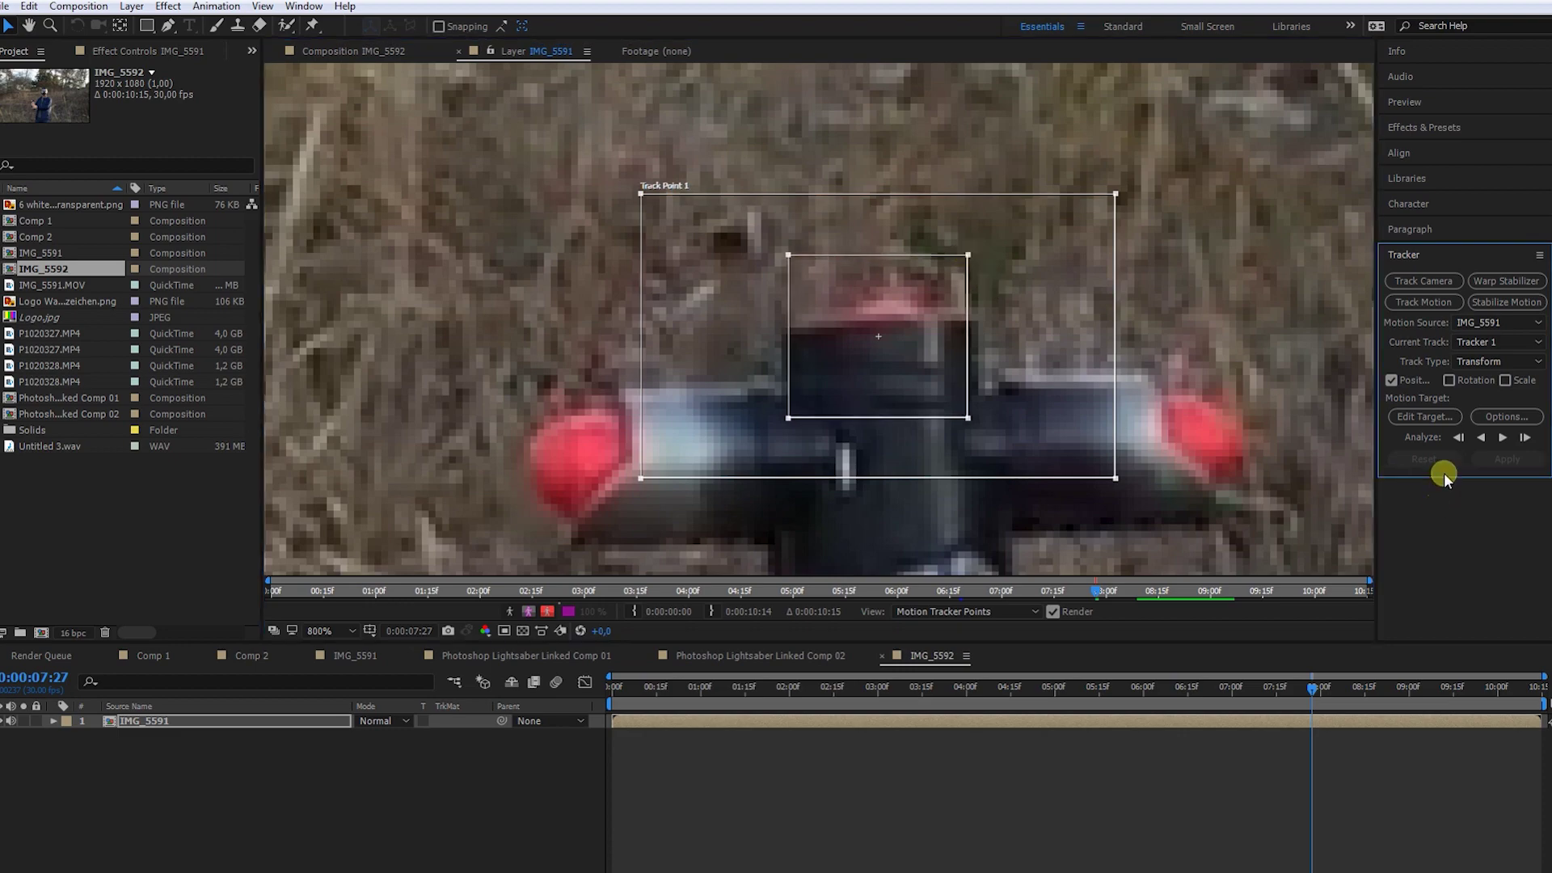
Analyze the hilt track forward and create a new solid named Saber.
{"action": "left_click", "coordinate": [1502, 439]}
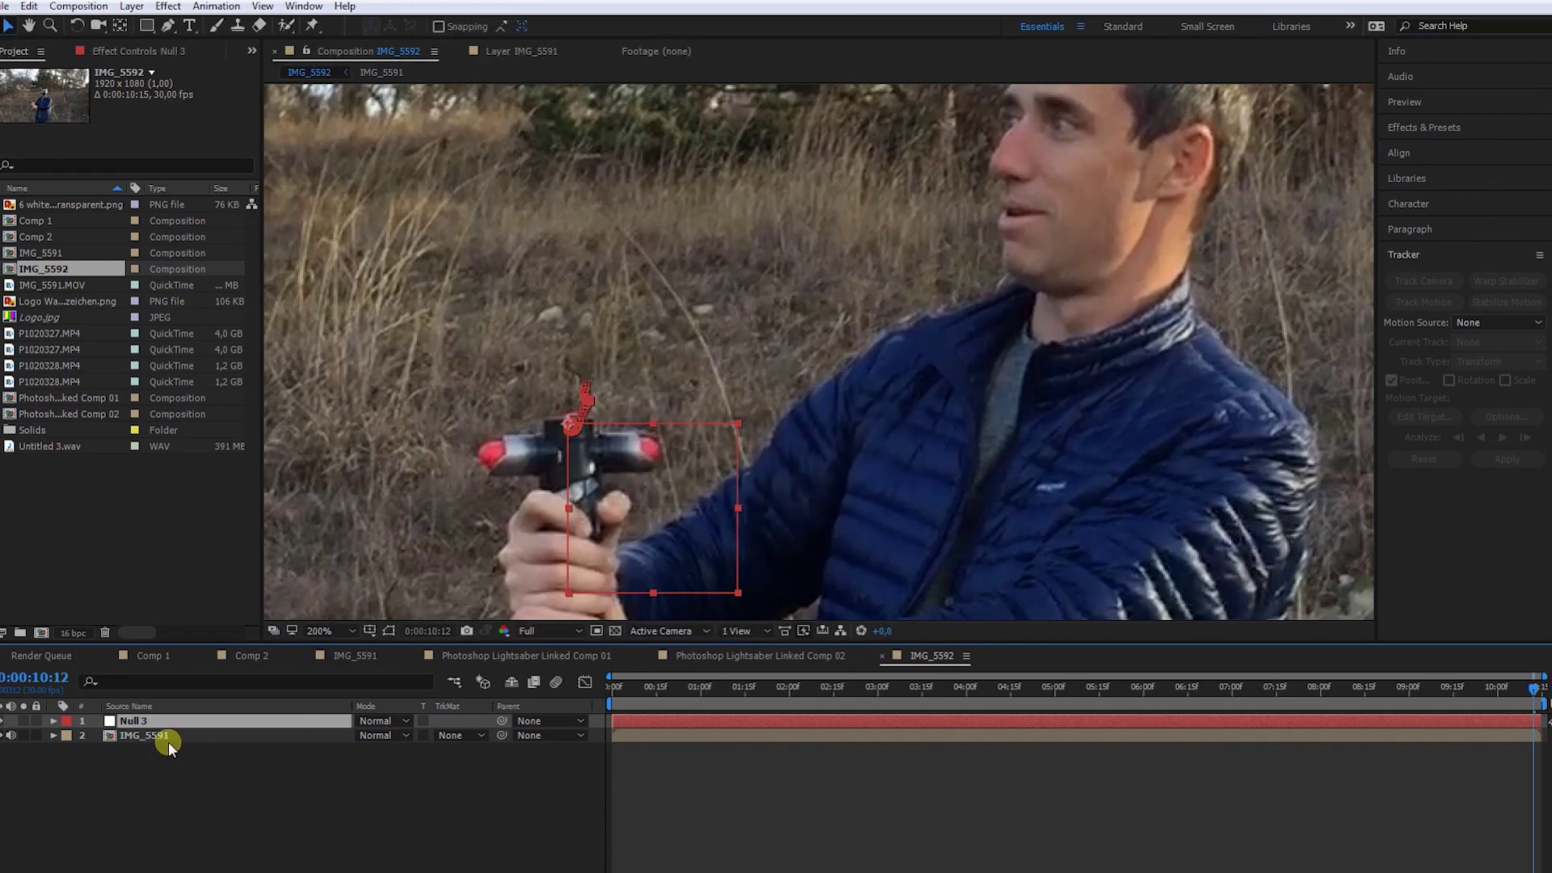
{"action": "left_click", "coordinate": [173, 736]}
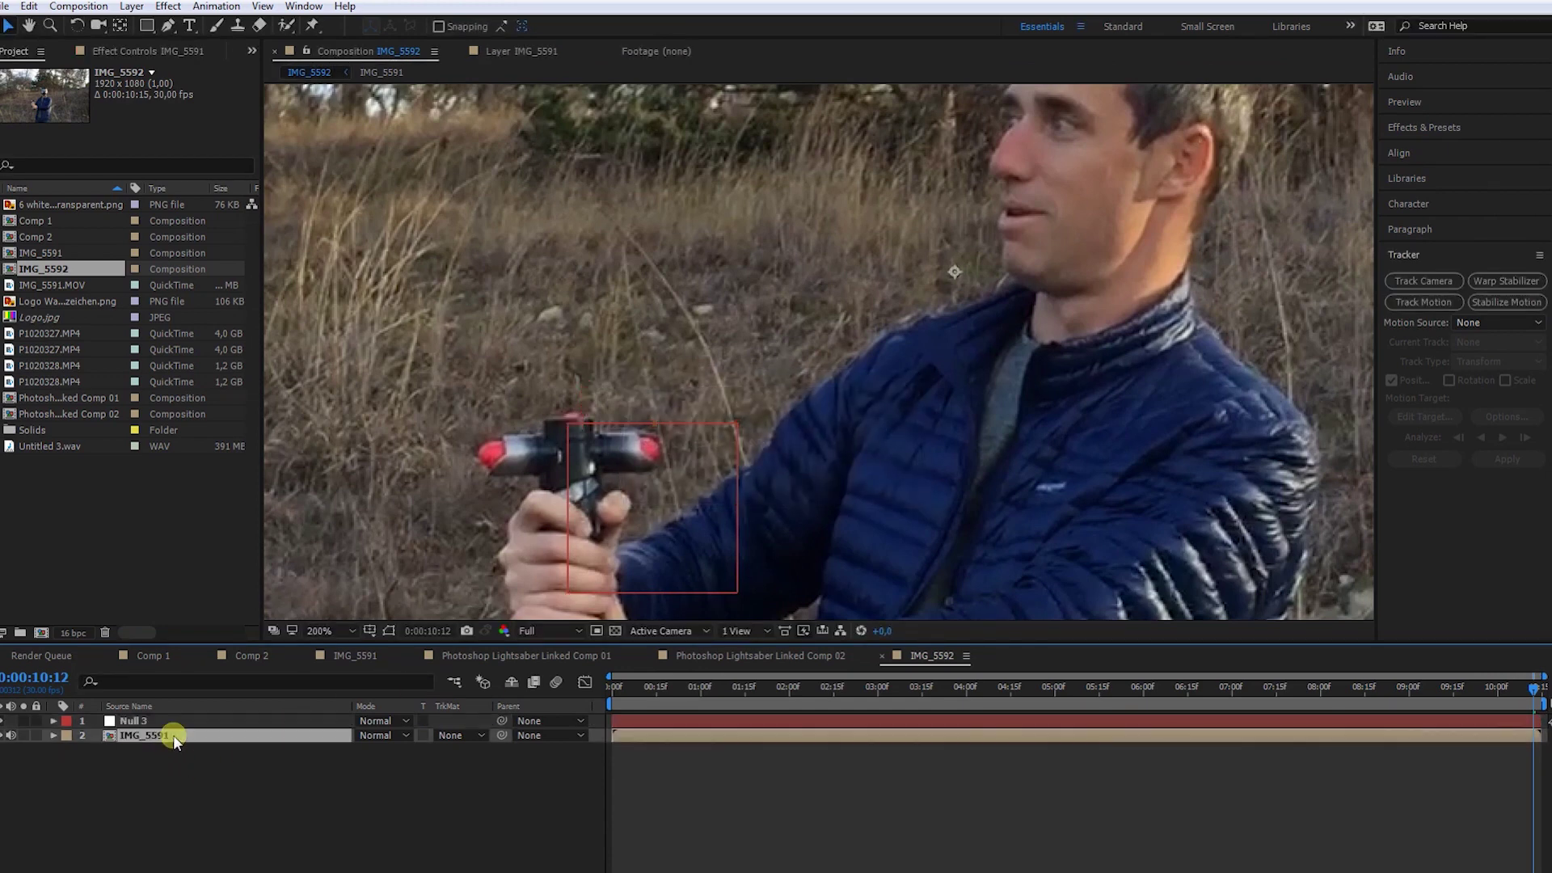
{"action": "key", "text": "ctrl+y"}
{"action": "type", "text": "Saber"}
{"action": "key", "text": "Return"}
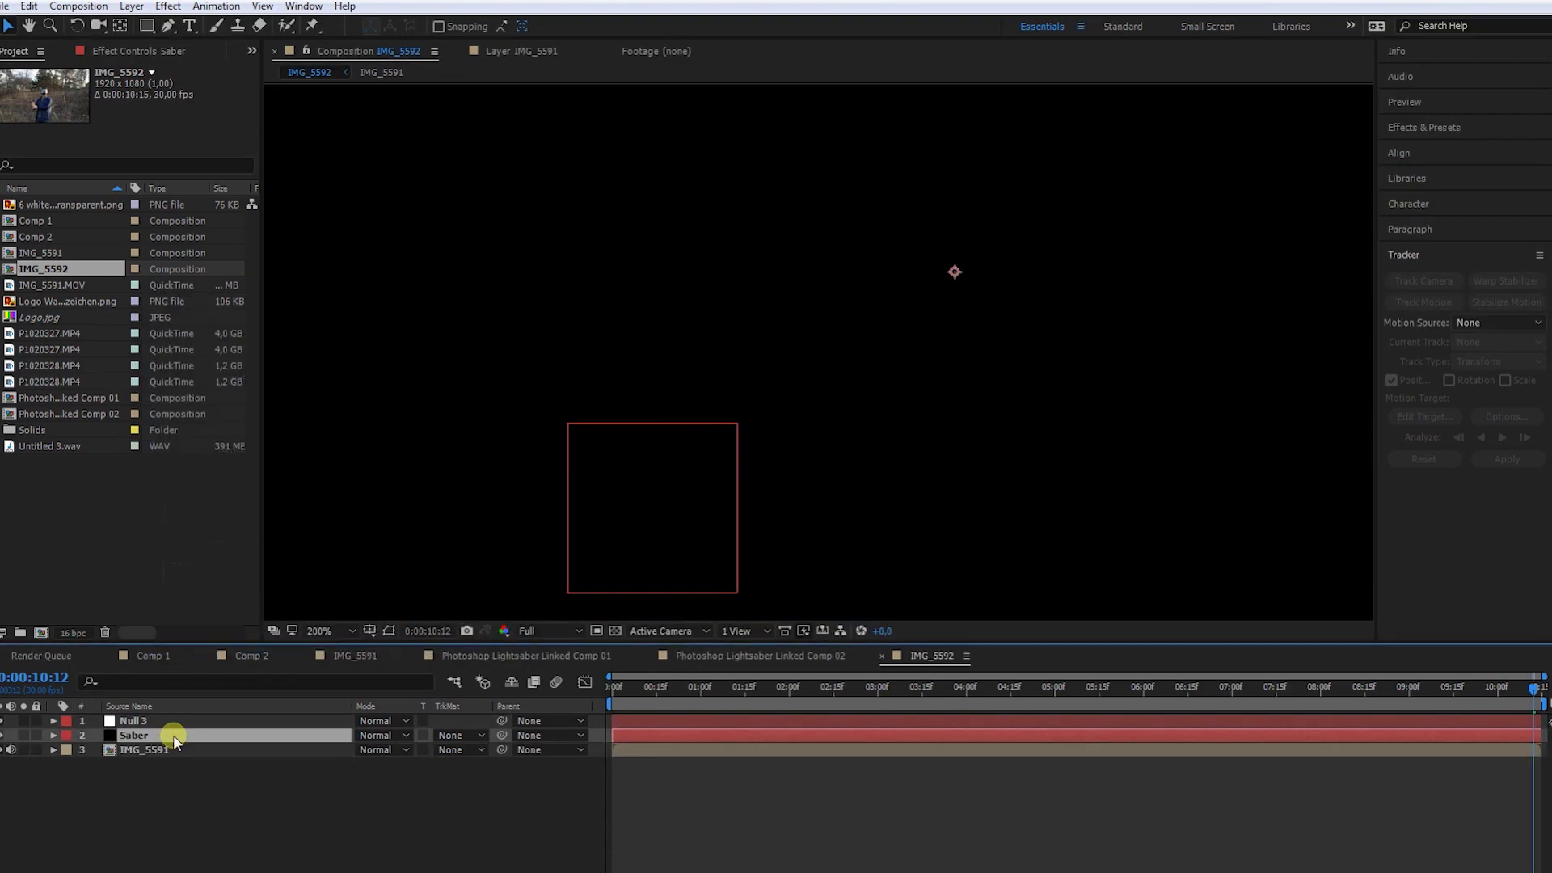
Apply the Saber effect to the solid and set its blend mode to Screen.
{"action": "key", "text": "ctrl+space"}
{"action": "type", "text": "saber"}
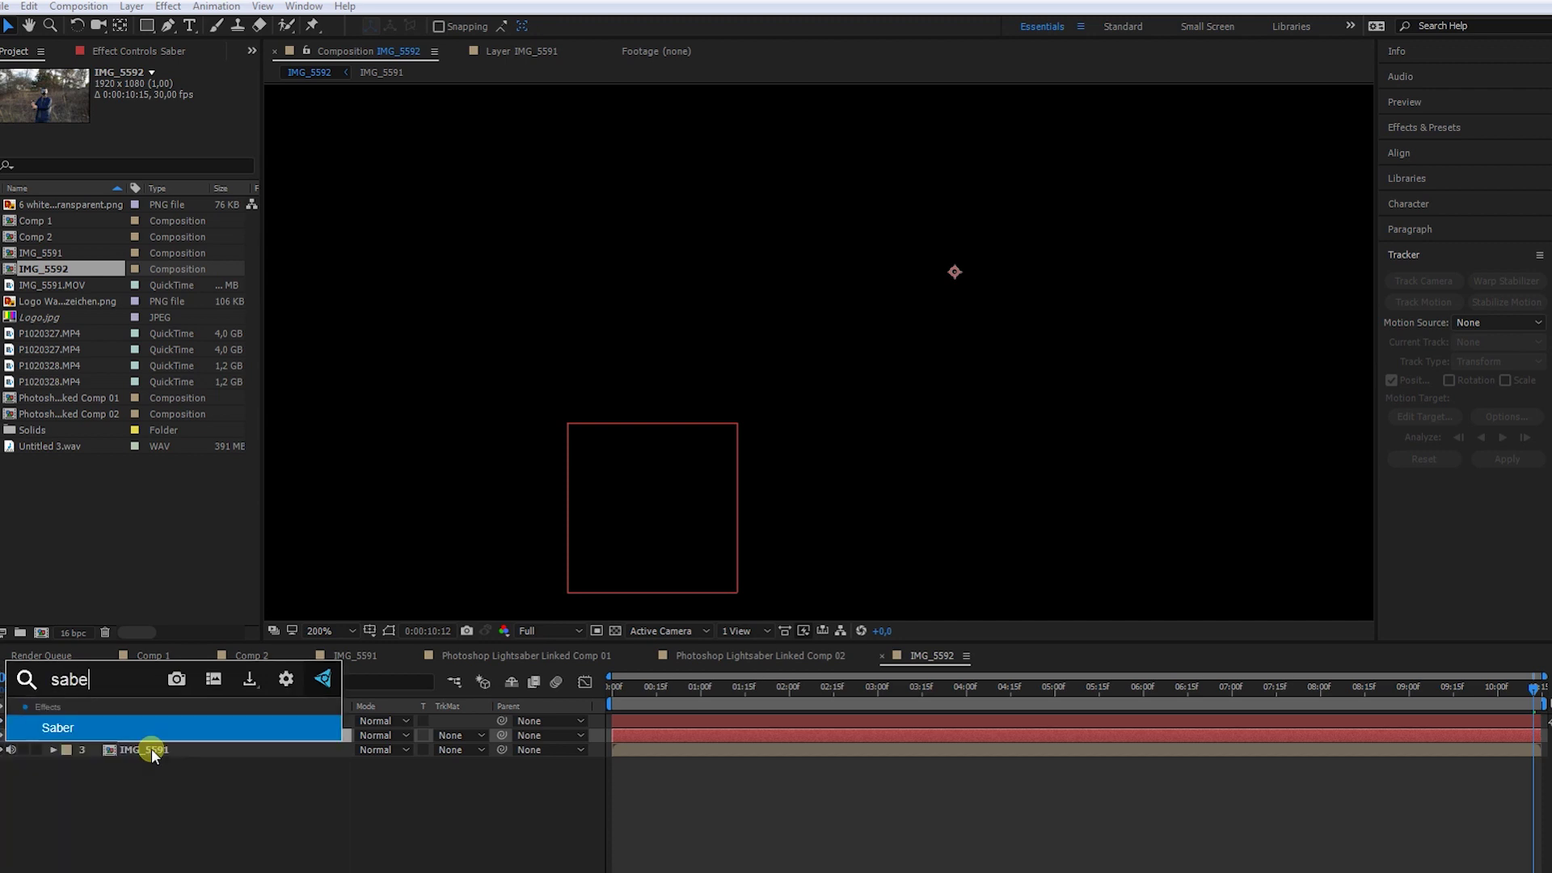
{"action": "key", "text": "Return"}
{"action": "scroll", "coordinate": [840, 439], "scroll_direction": "down", "scroll_amount": 4}
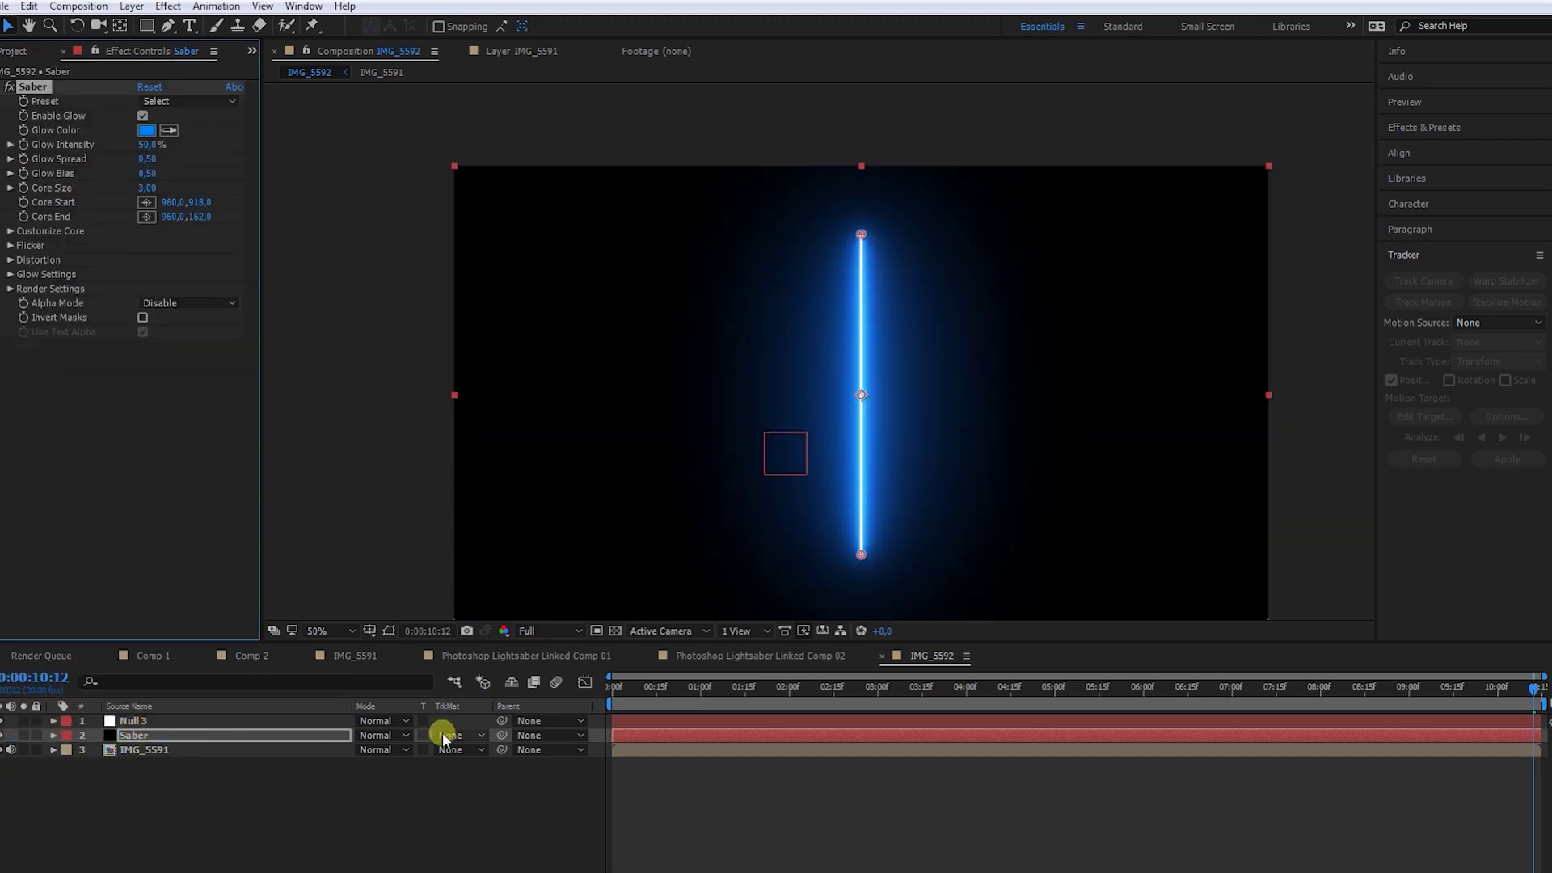
{"action": "left_click", "coordinate": [375, 736]}
{"action": "left_click", "coordinate": [480, 212]}
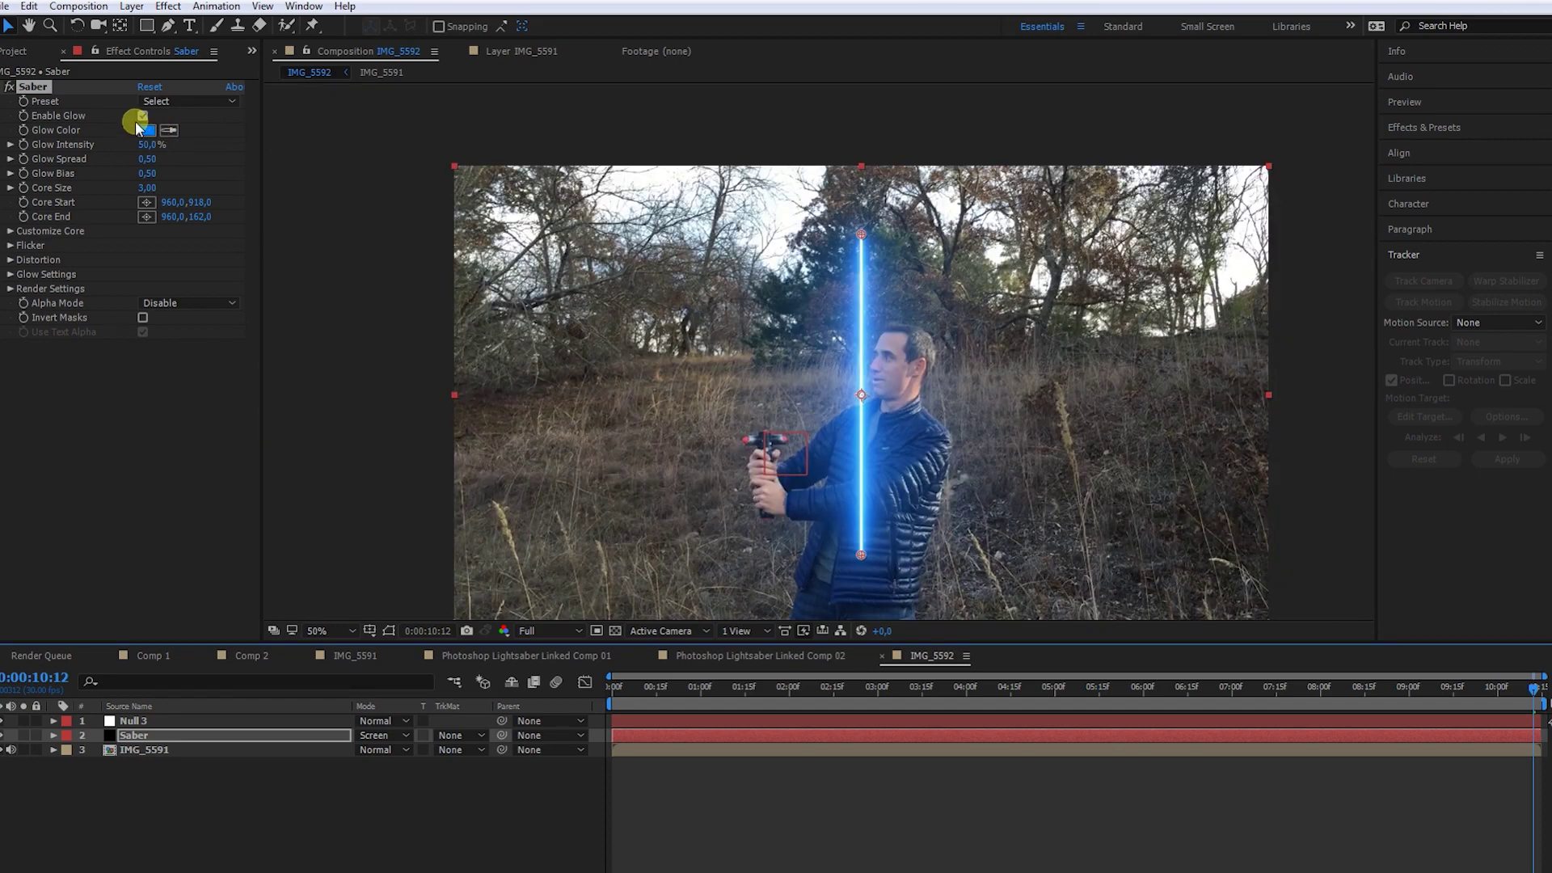
Change the Saber glow color to red.
{"action": "left_click", "coordinate": [145, 131]}
{"action": "left_click_drag", "start_coordinate": [785, 594], "coordinate": [785, 525]}
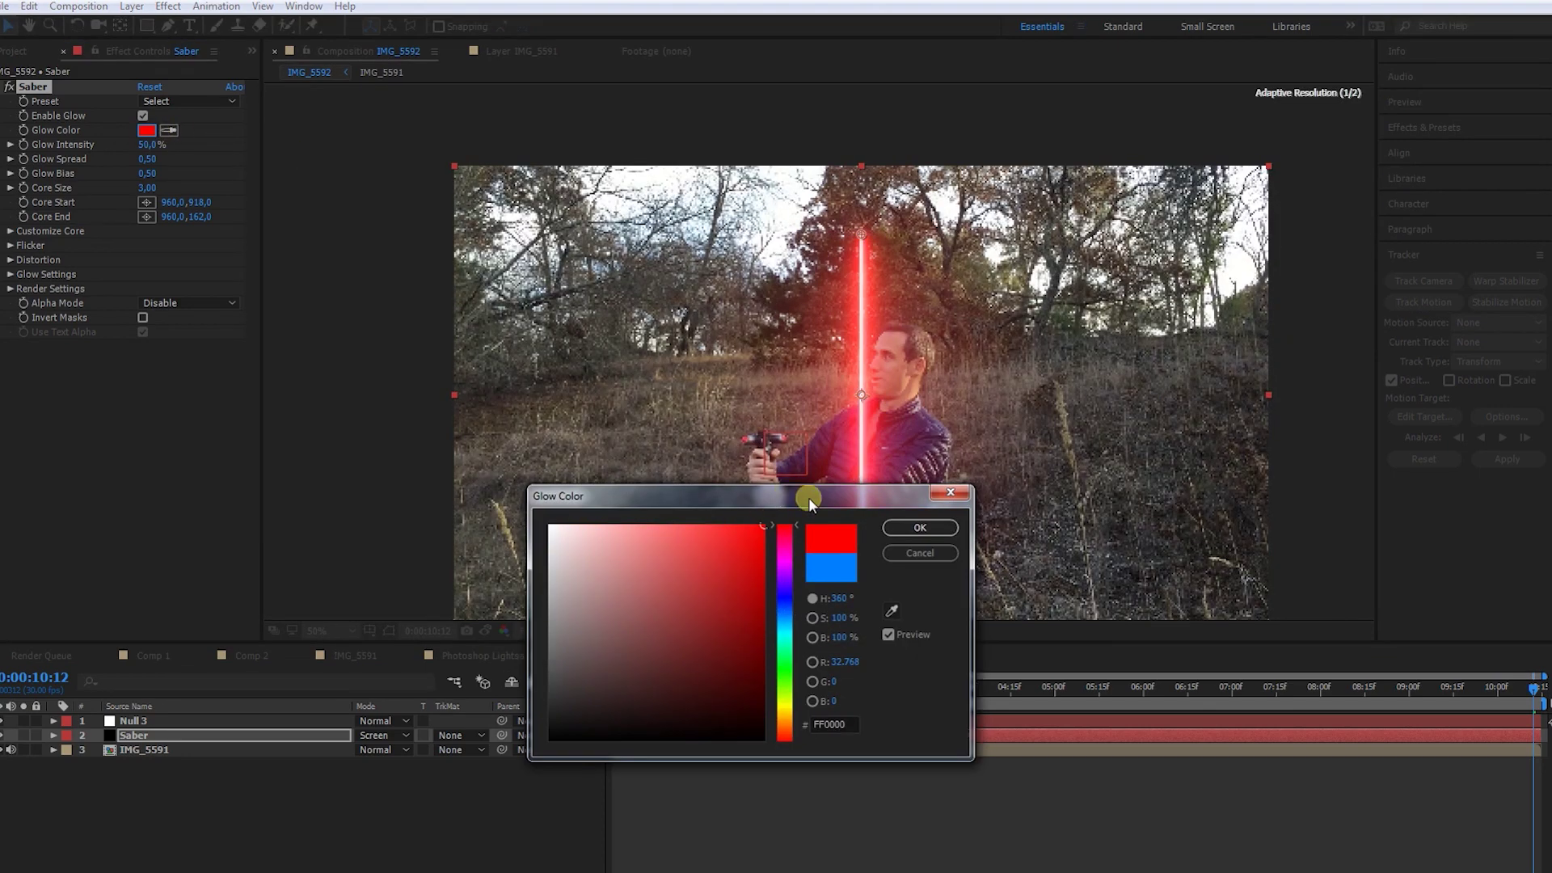
{"action": "left_click", "coordinate": [920, 527]}
Try the Torch and Core saber presets, then apply the Energize preset.
{"action": "left_click", "coordinate": [214, 102]}
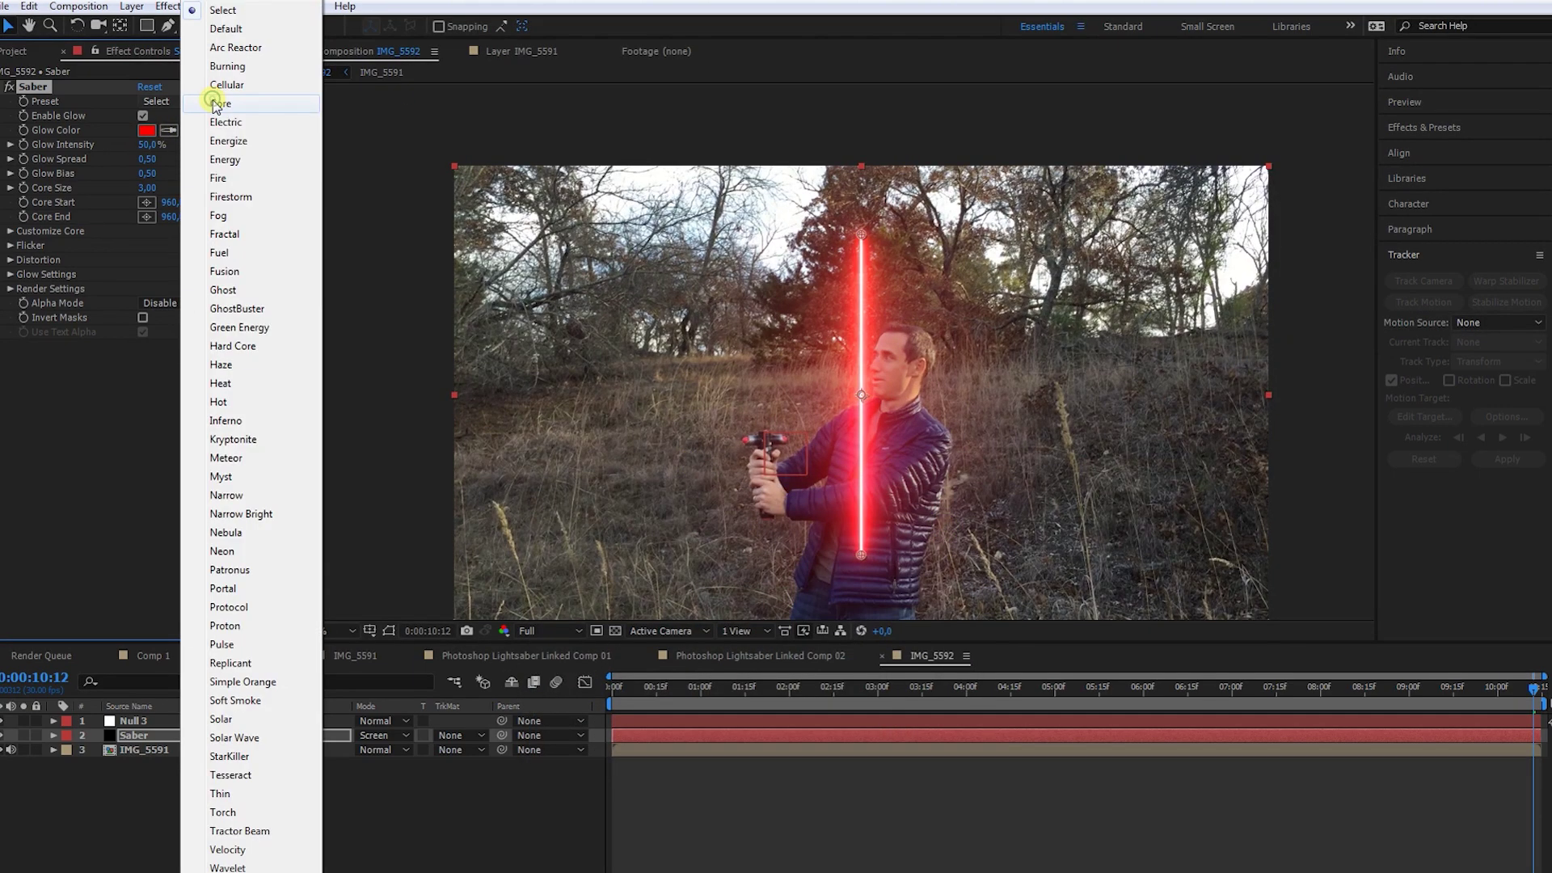
{"action": "left_click", "coordinate": [244, 808]}
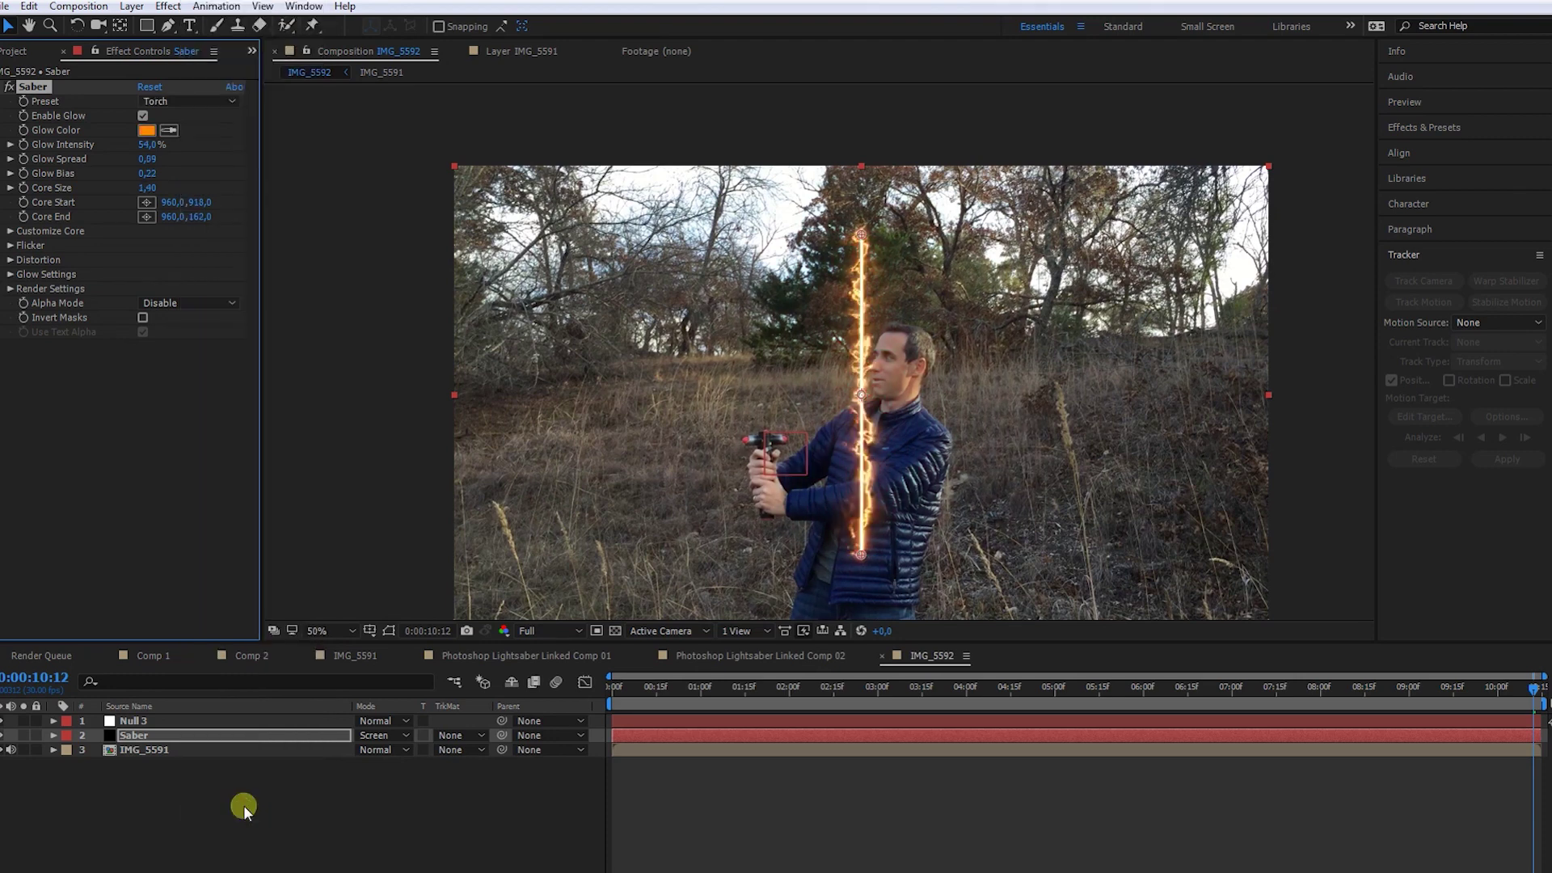
{"action": "left_click", "coordinate": [182, 102]}
{"action": "left_click", "coordinate": [180, 102]}
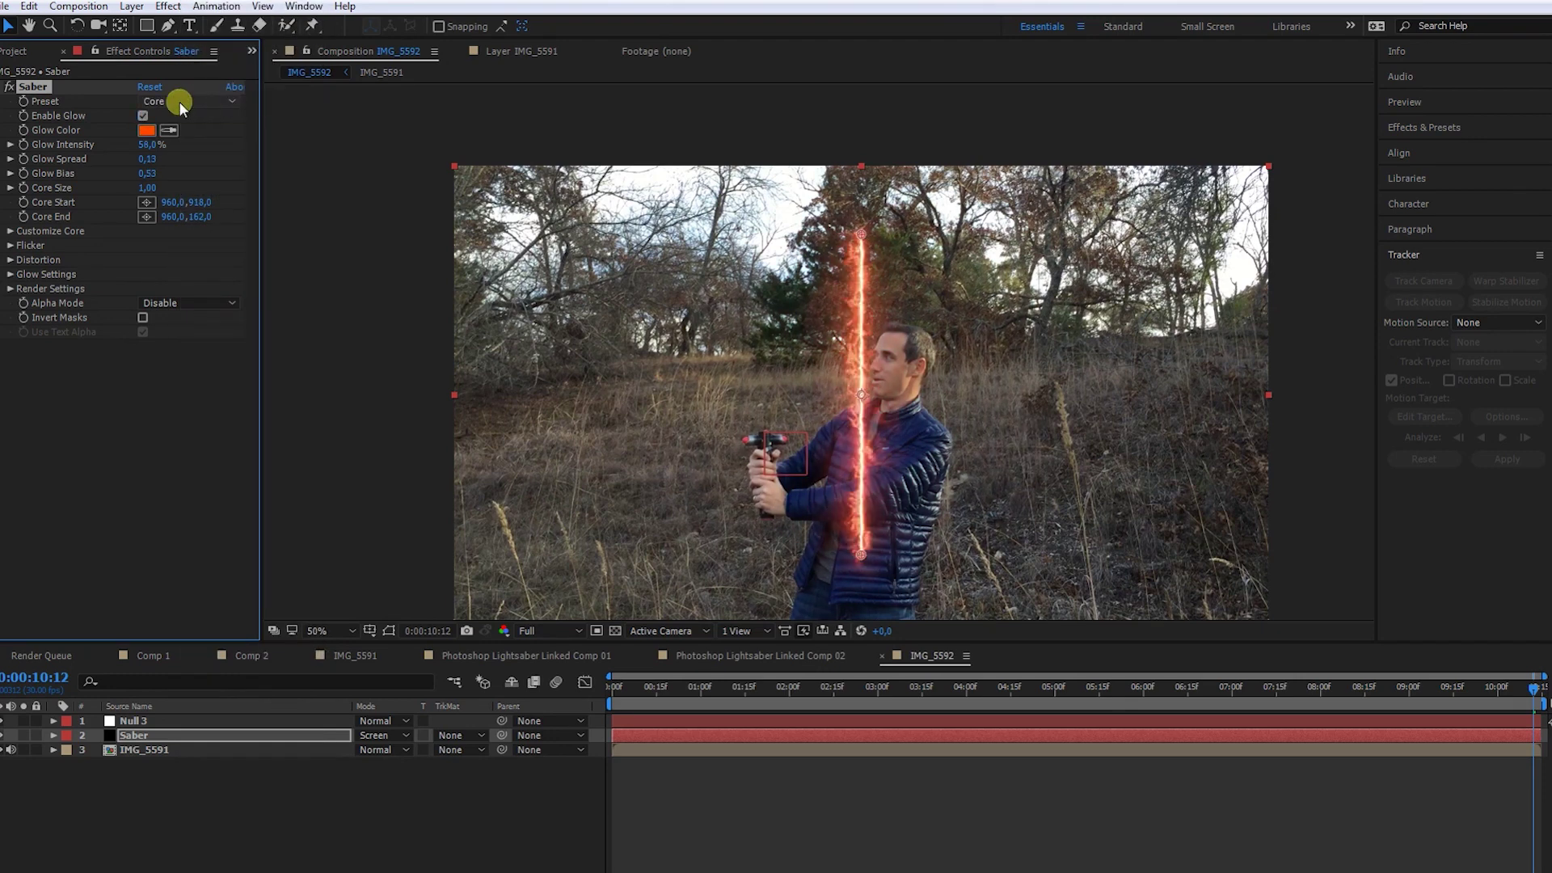
{"action": "left_click", "coordinate": [181, 102]}
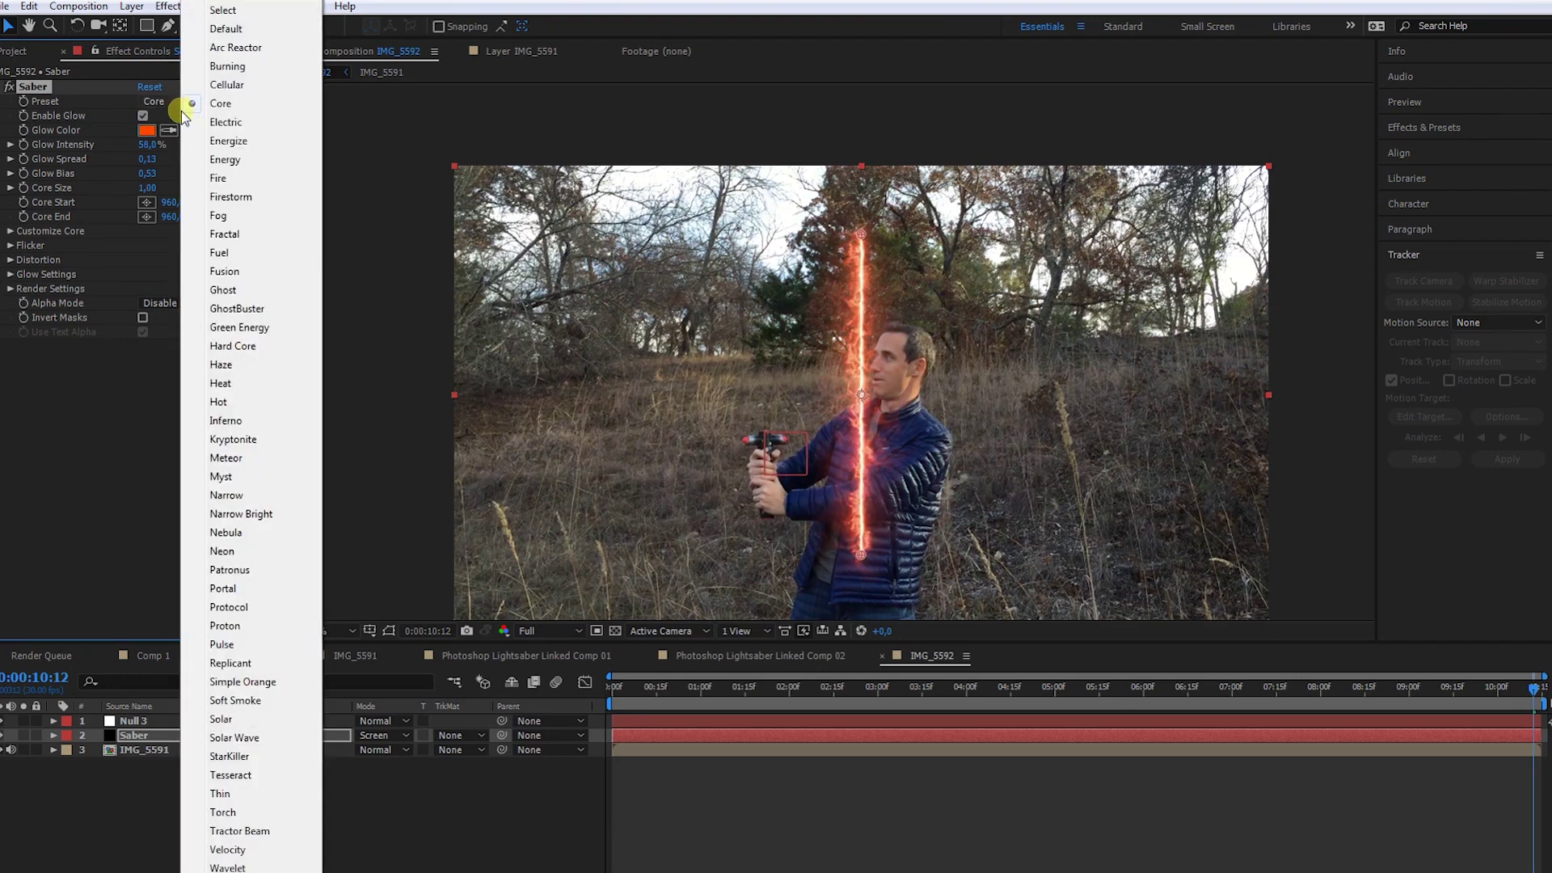
{"action": "left_click", "coordinate": [227, 142]}
{"action": "scroll", "coordinate": [820, 370], "scroll_direction": "up", "scroll_amount": 3}
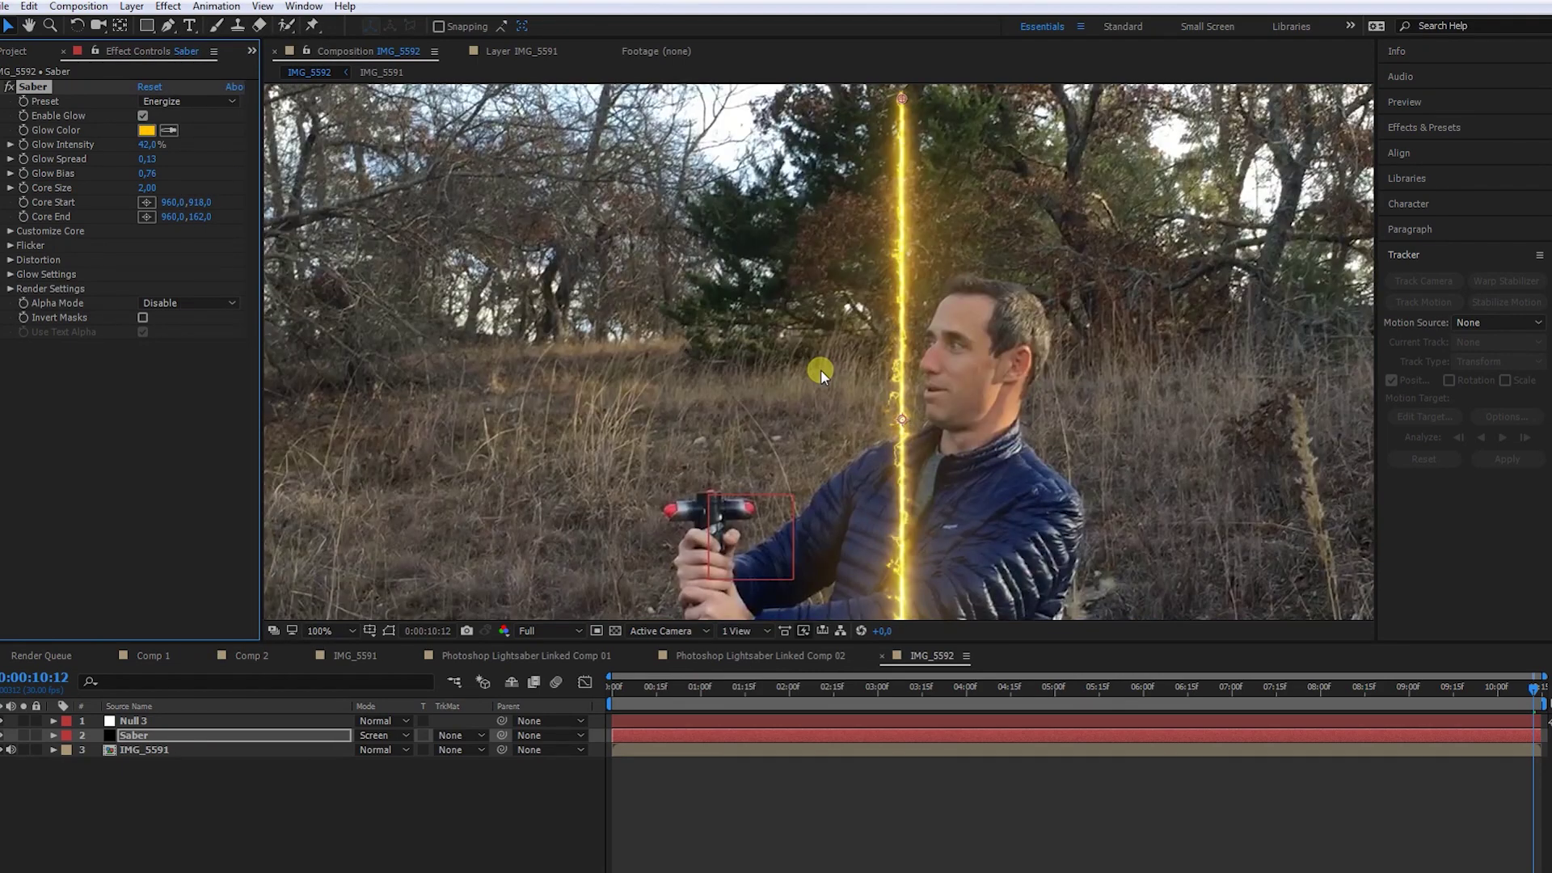
Set the Energize preset's glow color back to red.
{"action": "left_click", "coordinate": [148, 130]}
{"action": "left_click", "coordinate": [785, 521]}
{"action": "left_click", "coordinate": [919, 528]}
Thicken the core, start the blade on the hilt pointing straight up, and hide Null 3.
{"action": "left_click_drag", "start_coordinate": [192, 194], "coordinate": [191, 203]}
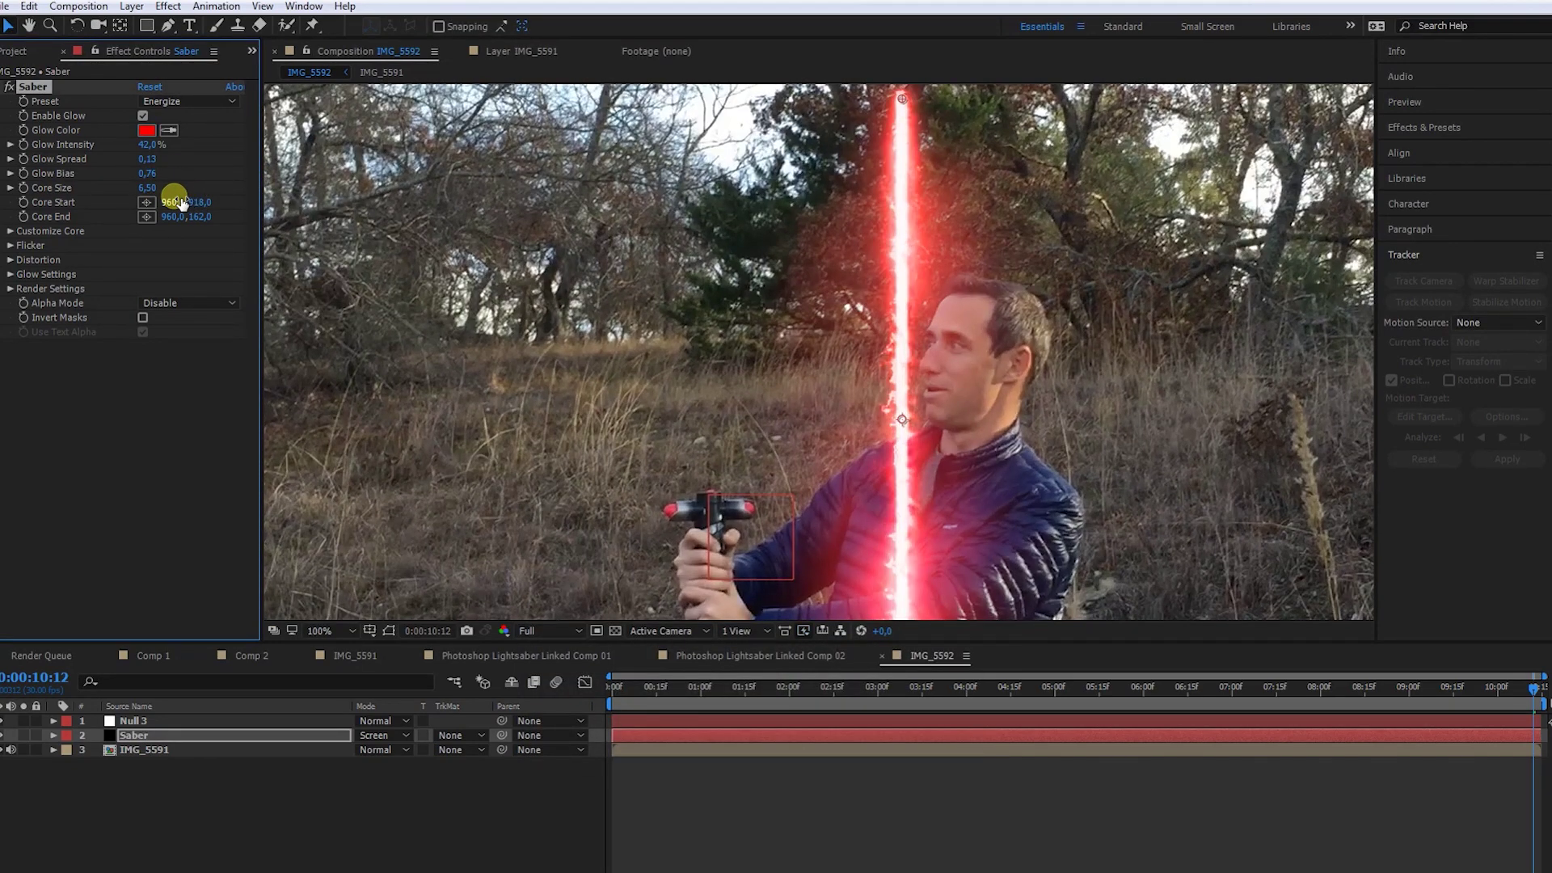
{"action": "scroll", "coordinate": [570, 326], "scroll_direction": "down", "scroll_amount": 2}
{"action": "scroll", "coordinate": [864, 539], "scroll_direction": "up", "scroll_amount": 2}
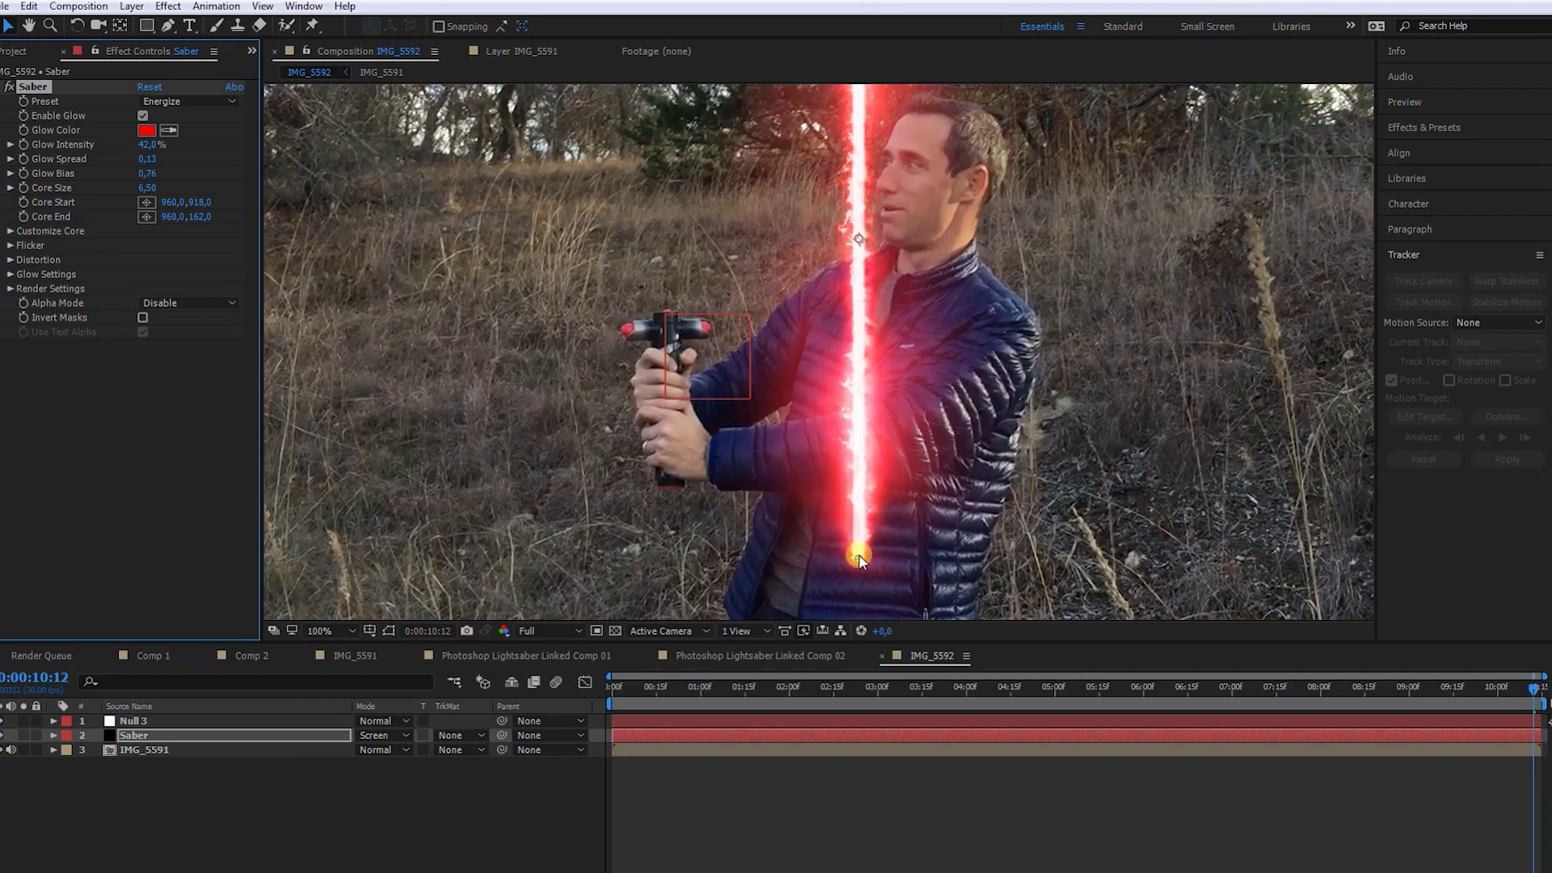
{"action": "left_click_drag", "start_coordinate": [863, 533], "coordinate": [664, 302]}
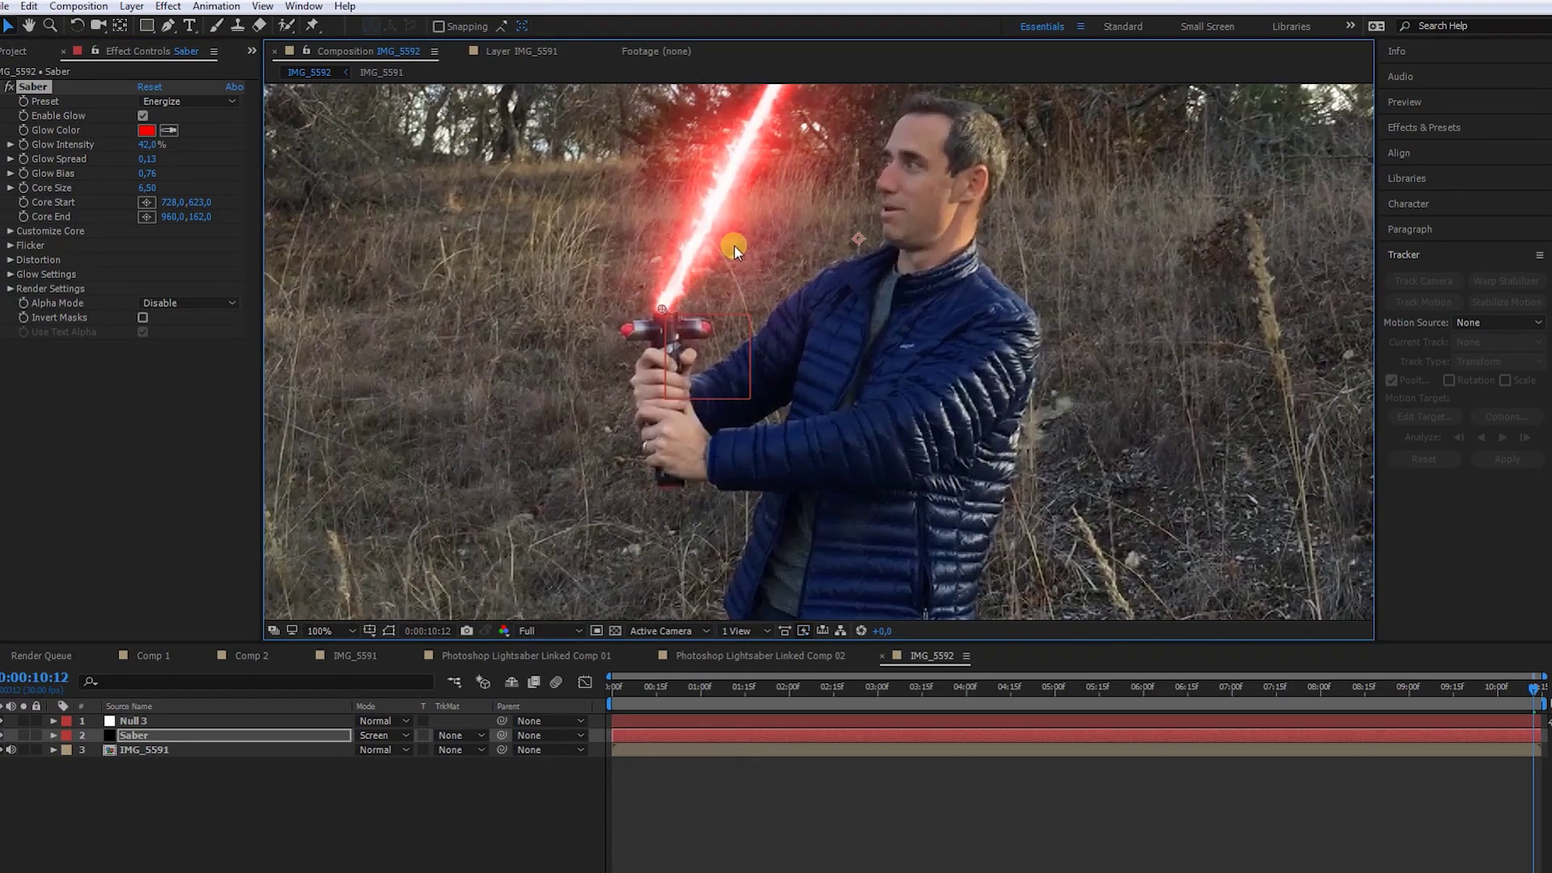
{"action": "scroll", "coordinate": [734, 245], "scroll_direction": "down", "scroll_amount": 2}
{"action": "left_click_drag", "start_coordinate": [762, 174], "coordinate": [659, 173]}
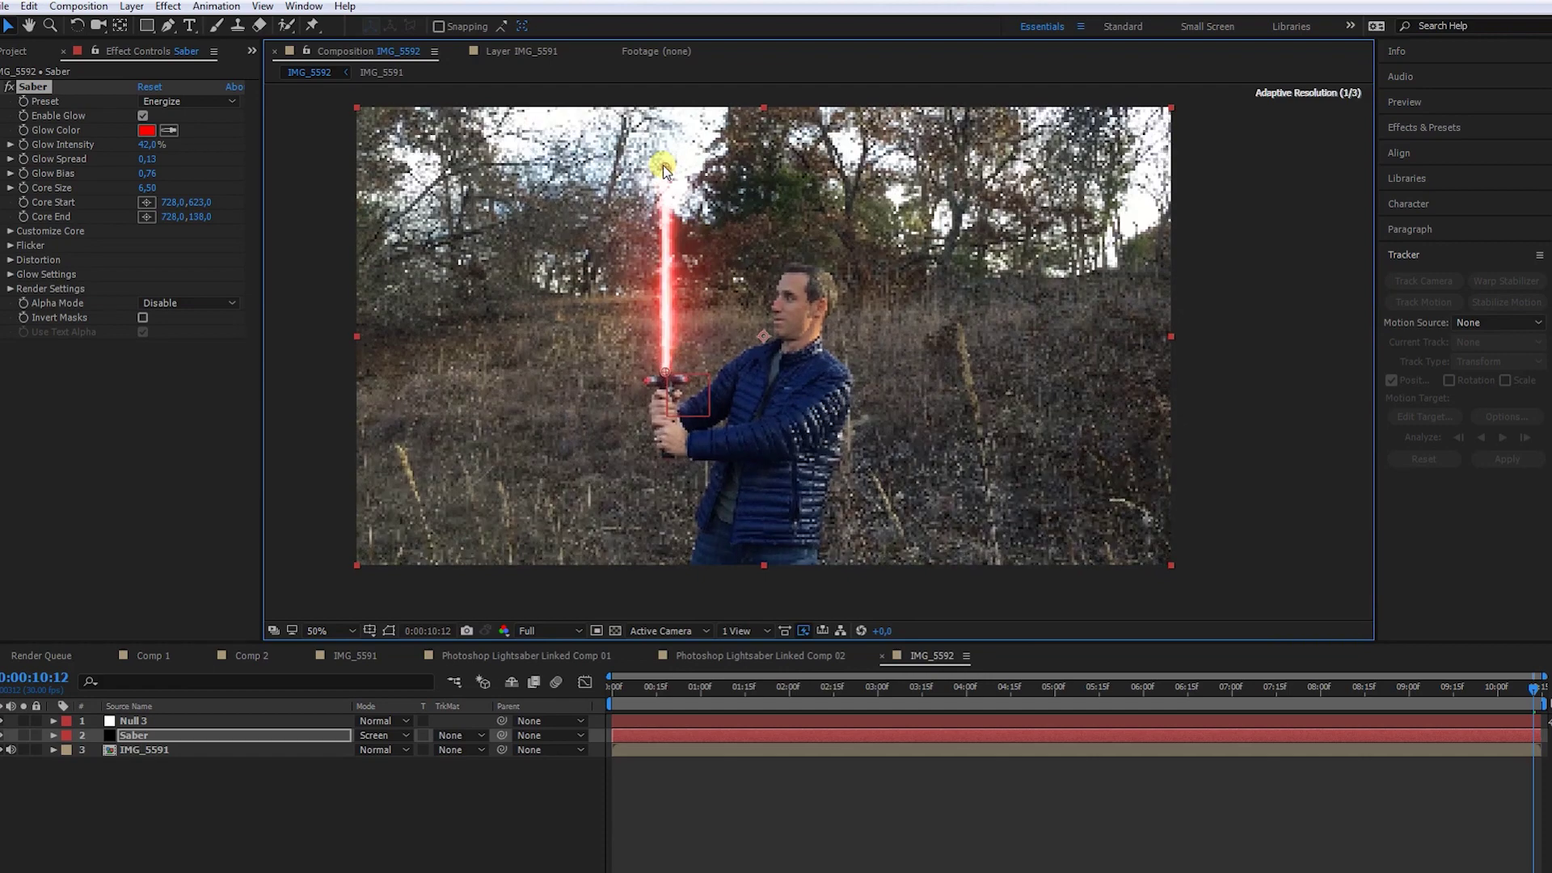
{"action": "scroll", "coordinate": [665, 352], "scroll_direction": "up", "scroll_amount": 2}
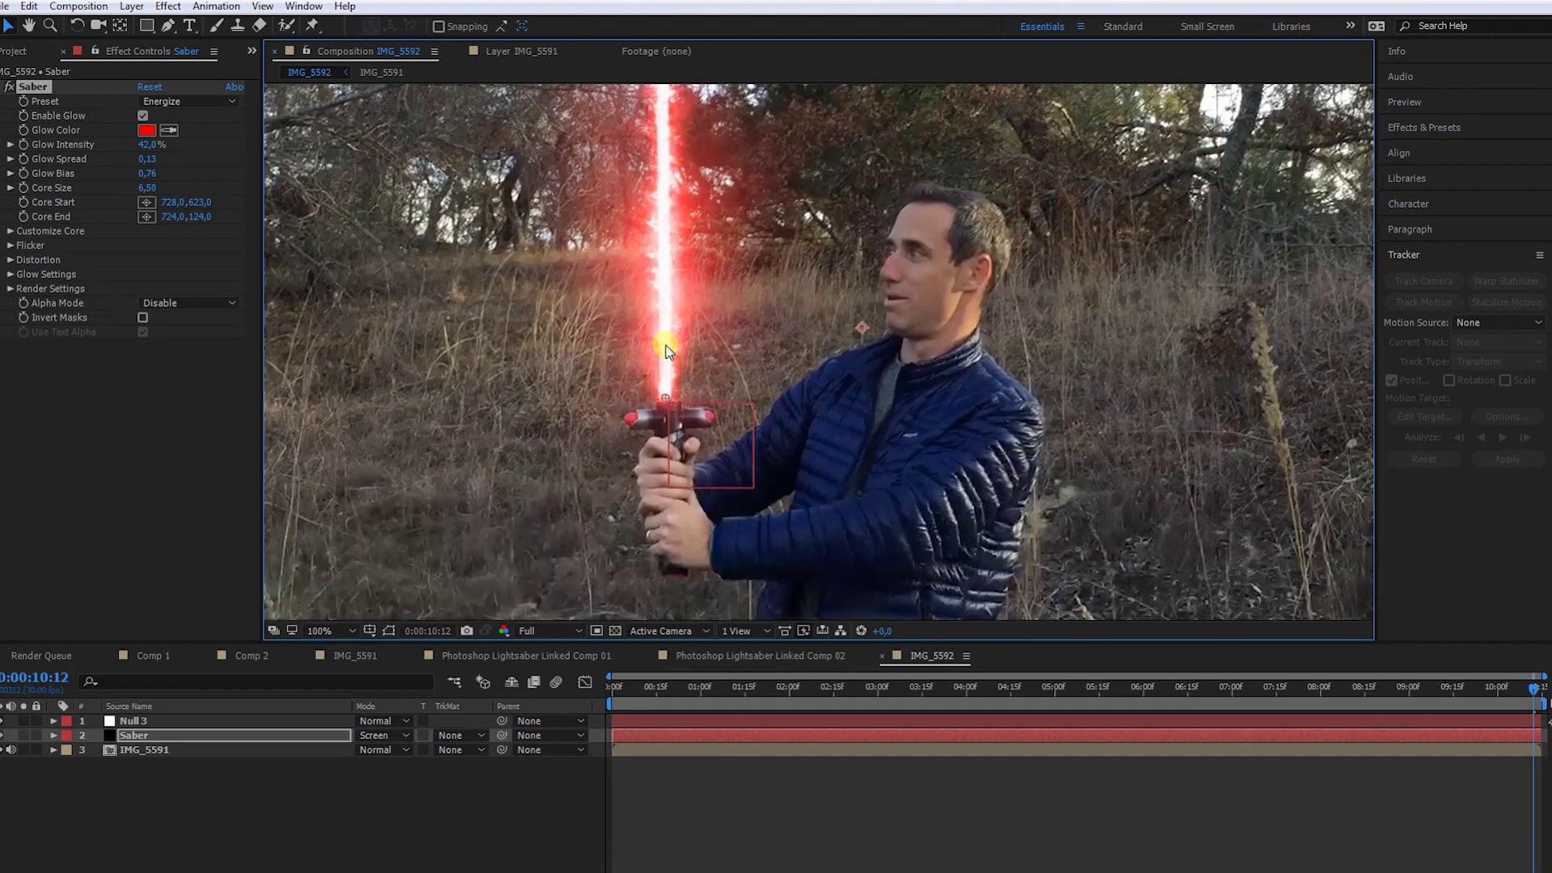
{"action": "left_click", "coordinate": [666, 397]}
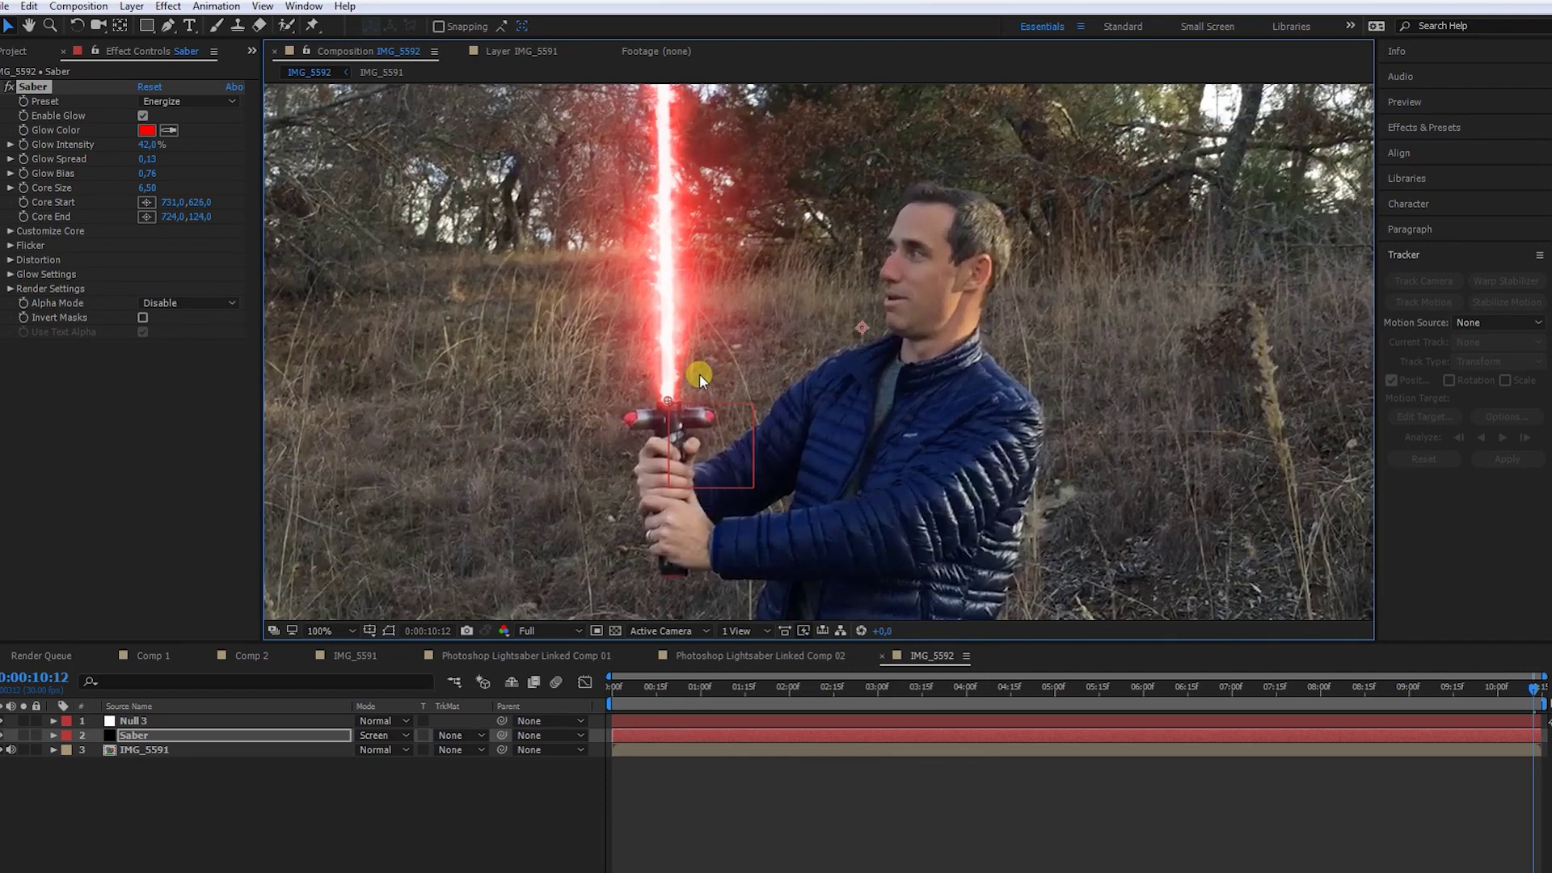
{"action": "left_click", "coordinate": [10, 721]}
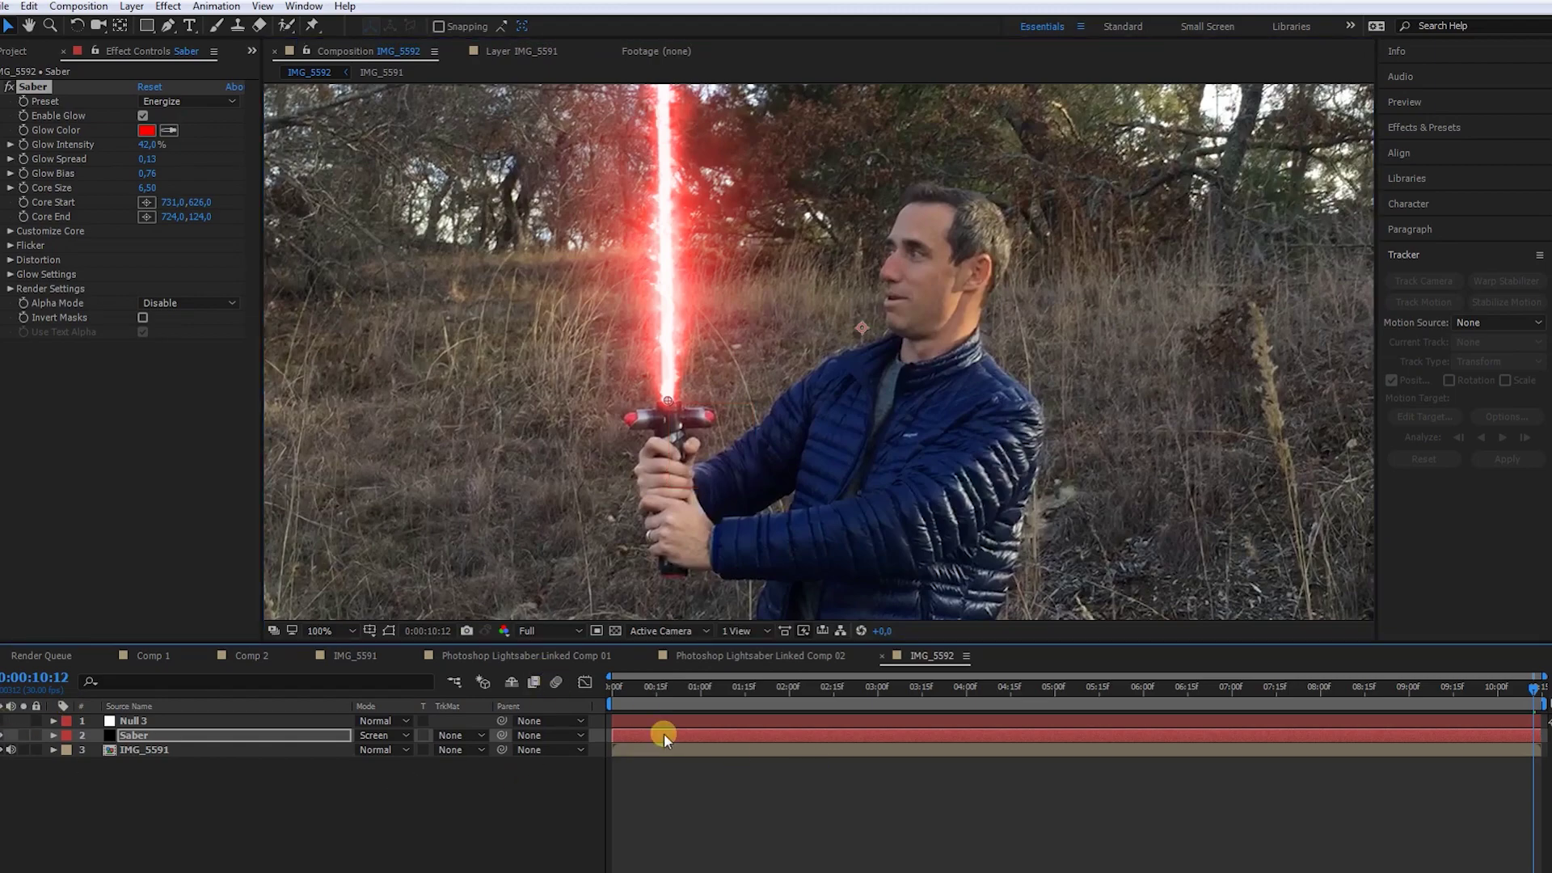
Preview the blade through the clip and reveal Null 3's tracked Position keyframes.
{"action": "mouse_move", "coordinate": [1355, 687]}
{"action": "left_mouse_down"}
{"action": "mouse_move", "coordinate": [1370, 691]}
{"action": "mouse_move", "coordinate": [1073, 688]}
{"action": "mouse_move", "coordinate": [1359, 690]}
{"action": "left_mouse_up"}
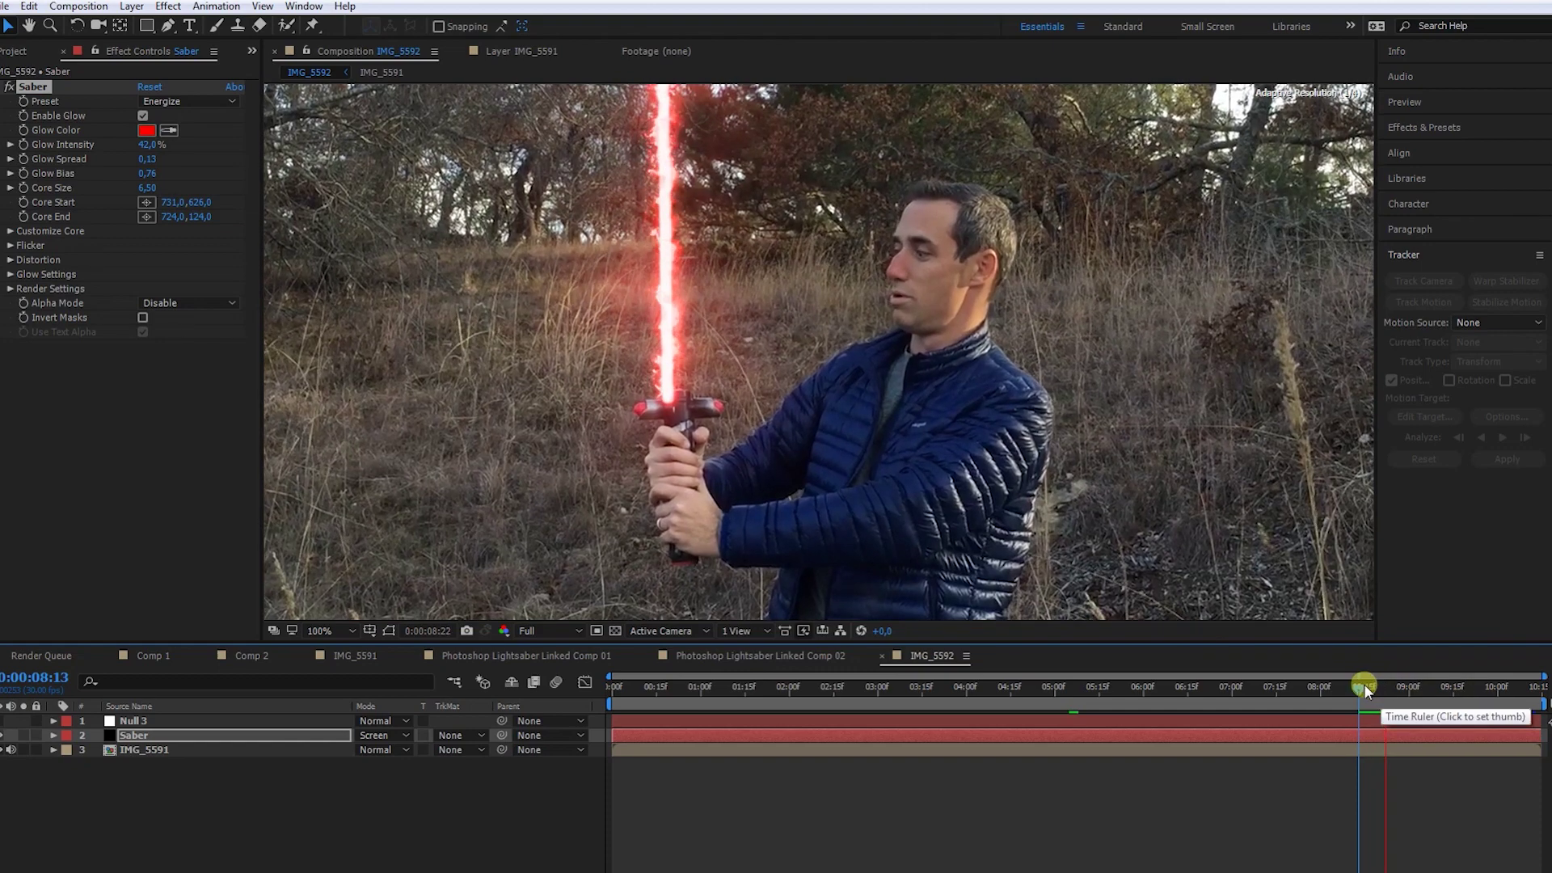
{"action": "left_click_drag", "start_coordinate": [1362, 691], "coordinate": [1425, 695]}
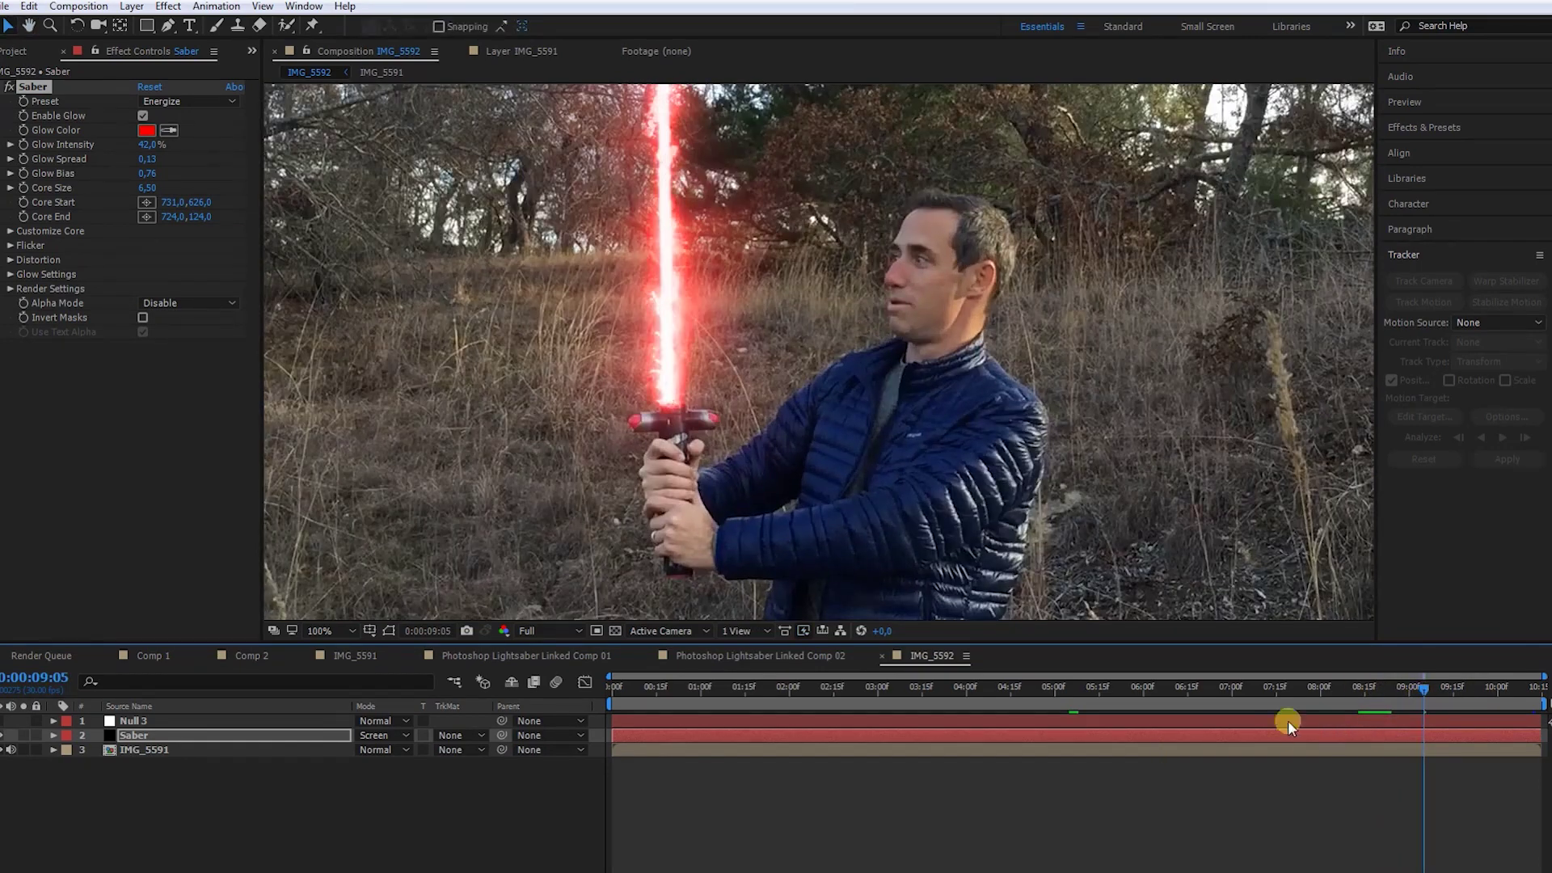
{"action": "key", "text": "space"}
{"action": "left_click", "coordinate": [136, 722]}
{"action": "key", "text": "u"}
Link Saber's Core Start to Null 3's Position by expression and check it follows the hilt.
{"action": "left_click", "coordinate": [137, 748]}
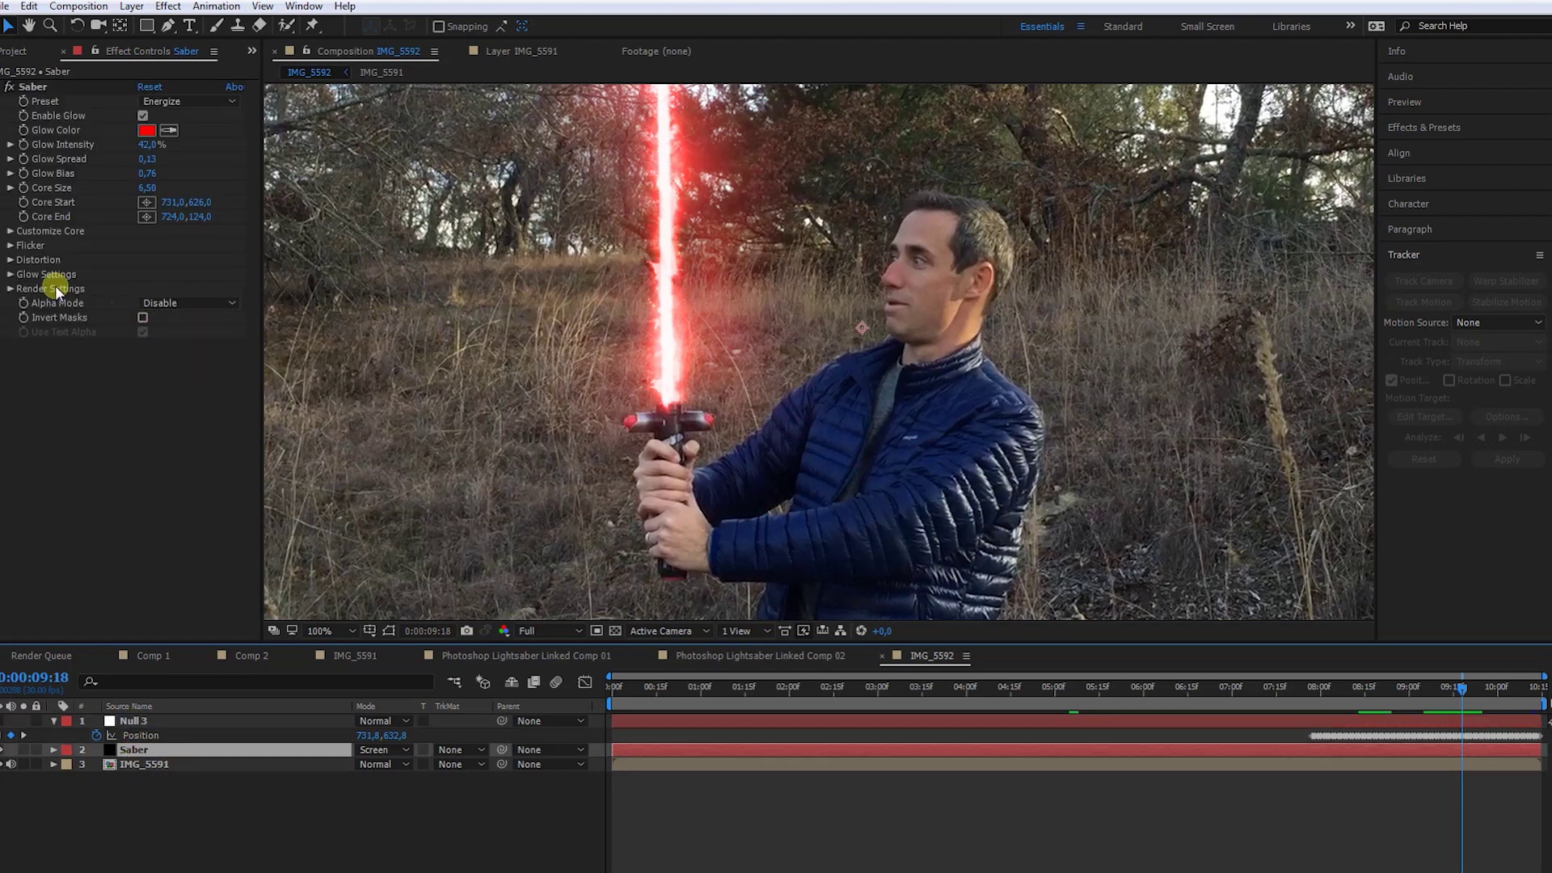
{"action": "left_click", "coordinate": [23, 203], "text": "alt"}
{"action": "left_click_drag", "start_coordinate": [404, 868], "coordinate": [142, 737]}
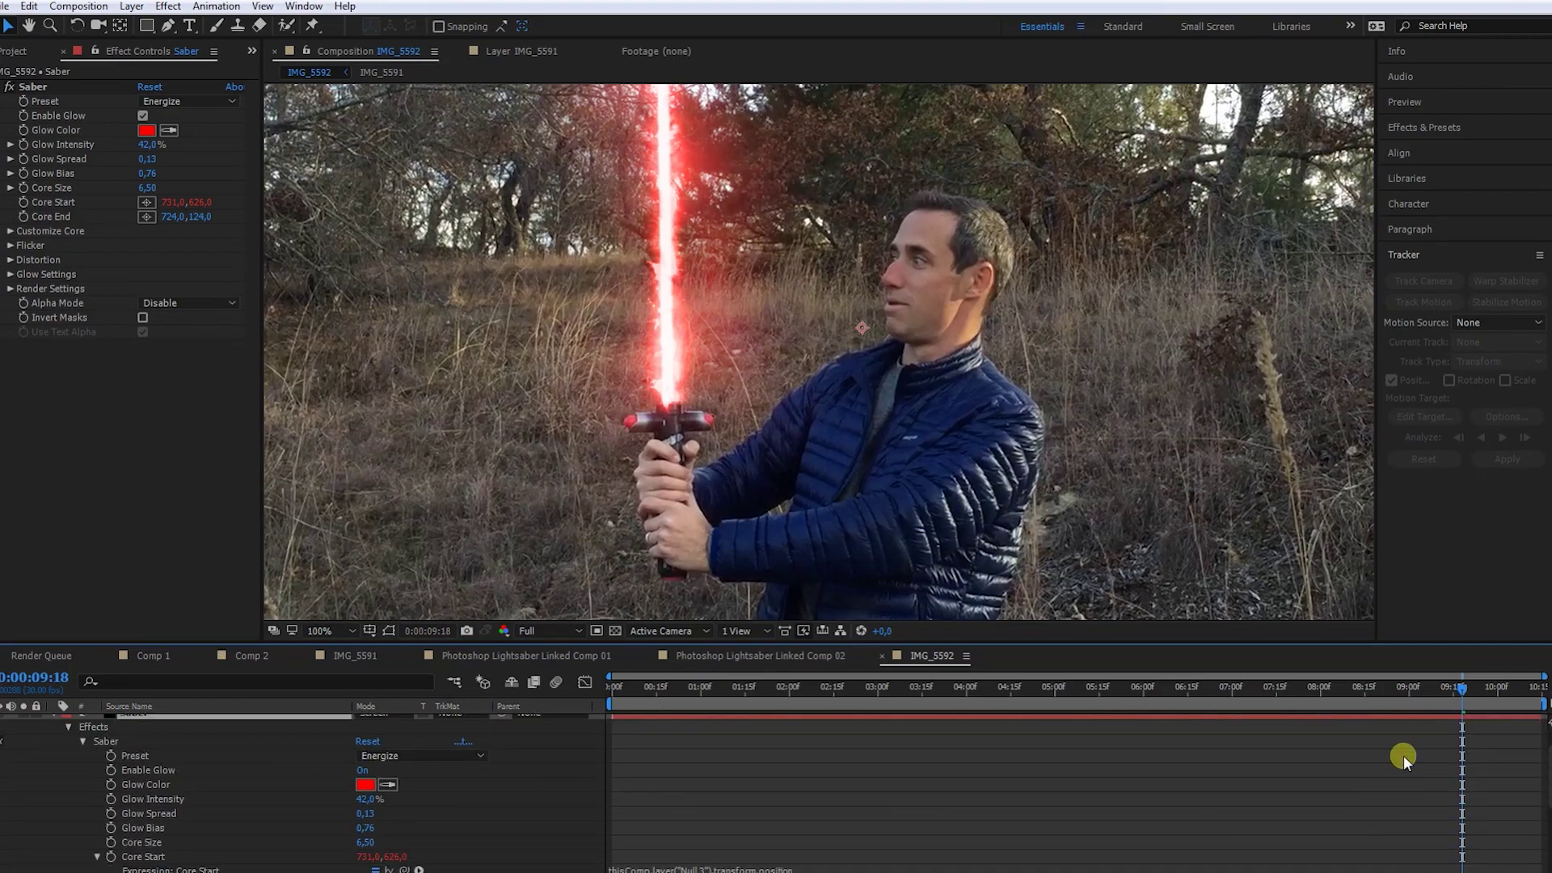
{"action": "left_click", "coordinate": [1392, 688]}
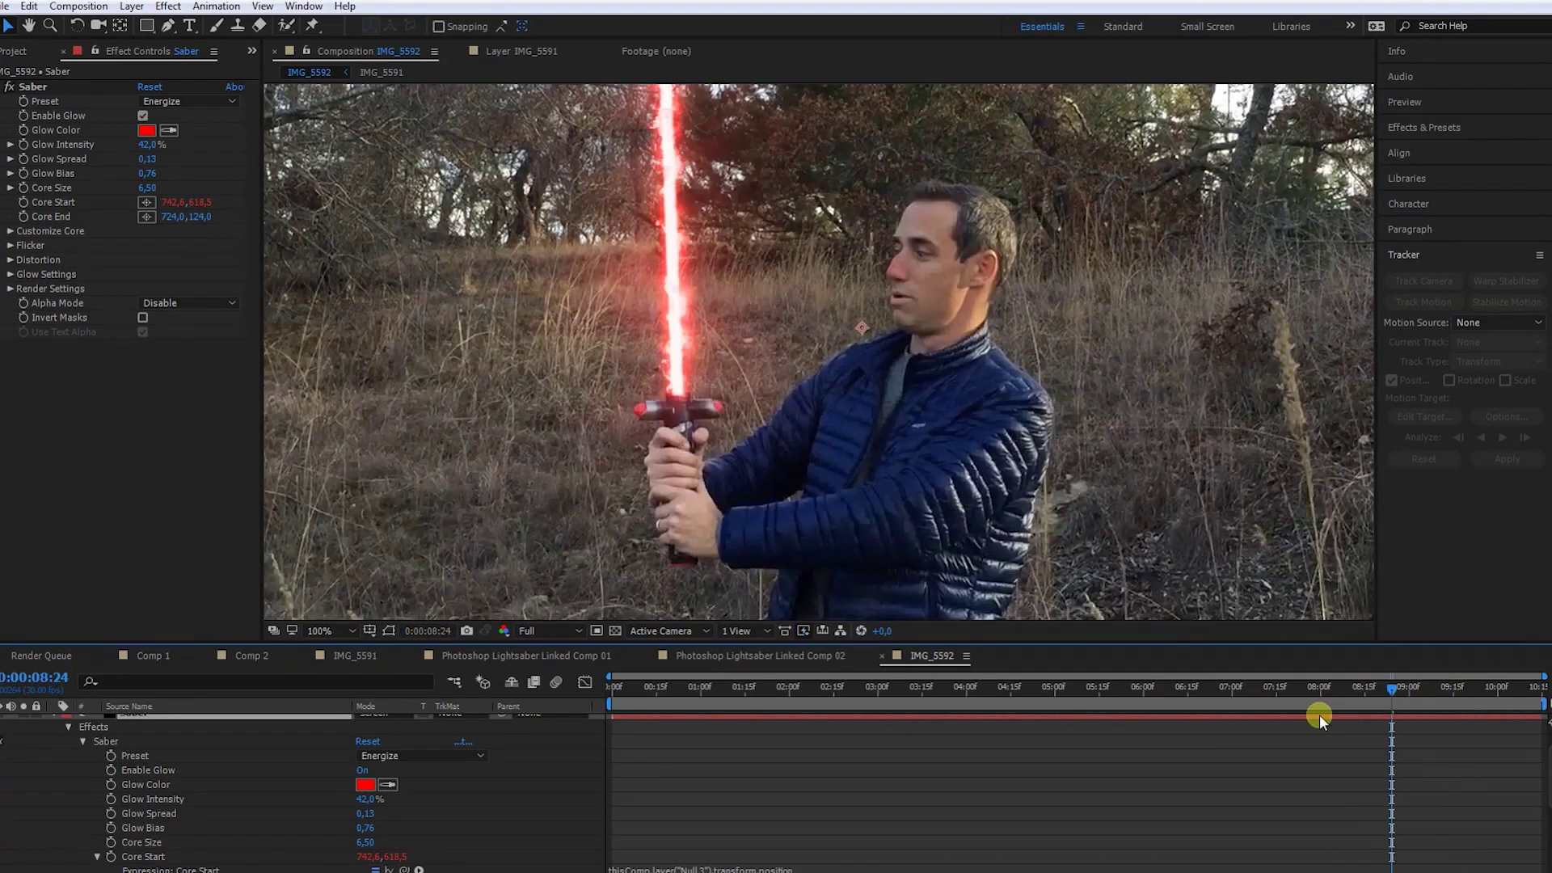
{"action": "left_click_drag", "start_coordinate": [1390, 687], "coordinate": [1467, 713]}
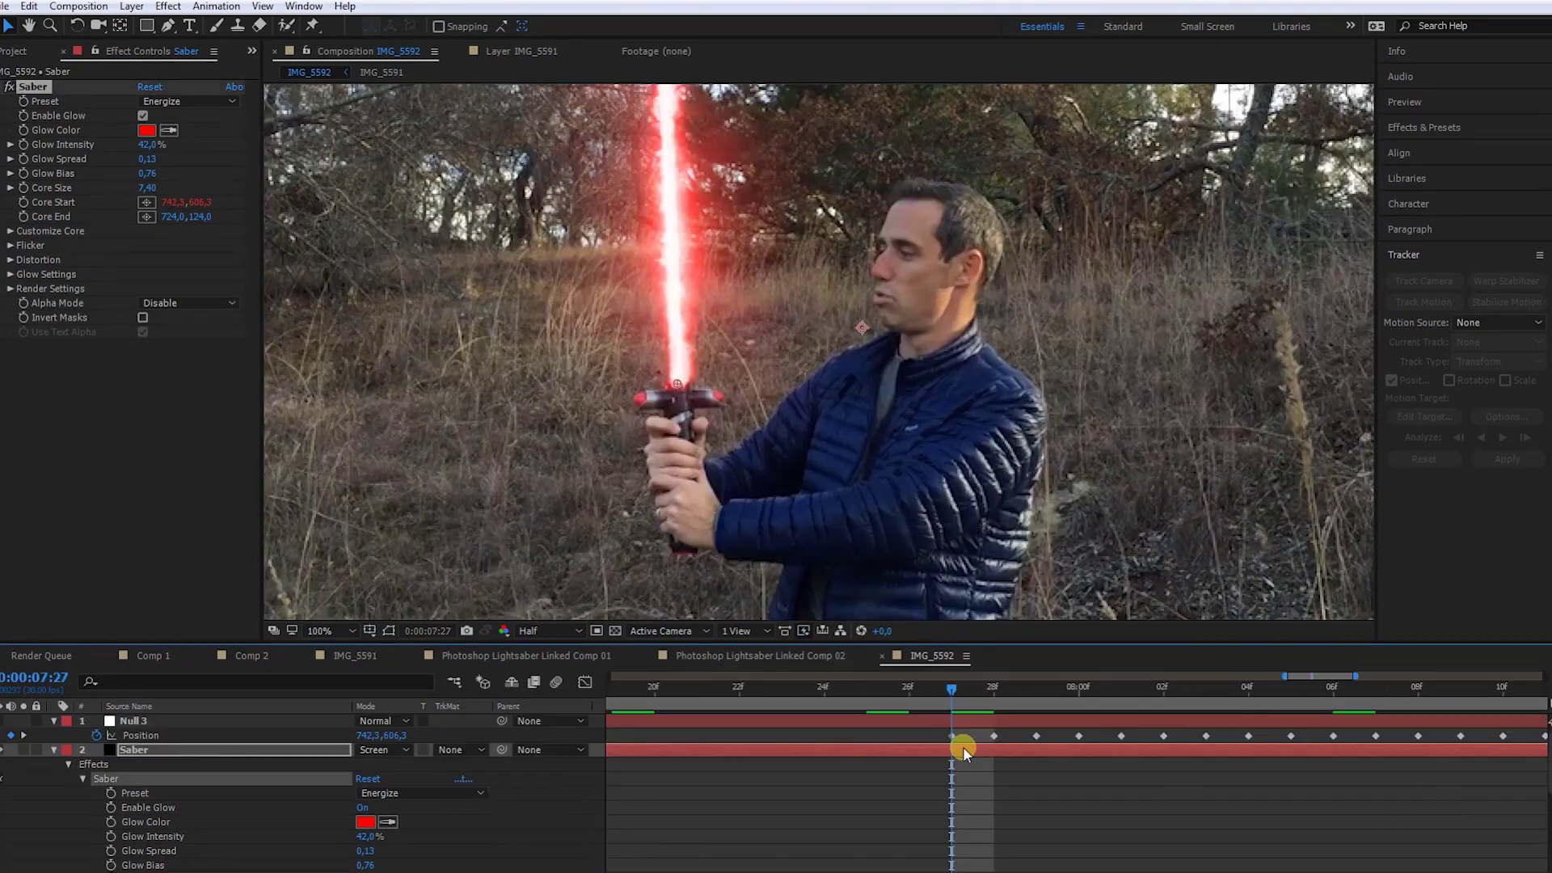
Keyframe the Customize Core End Offset from 0% to 100% over a few frames.
{"action": "left_click", "coordinate": [11, 231]}
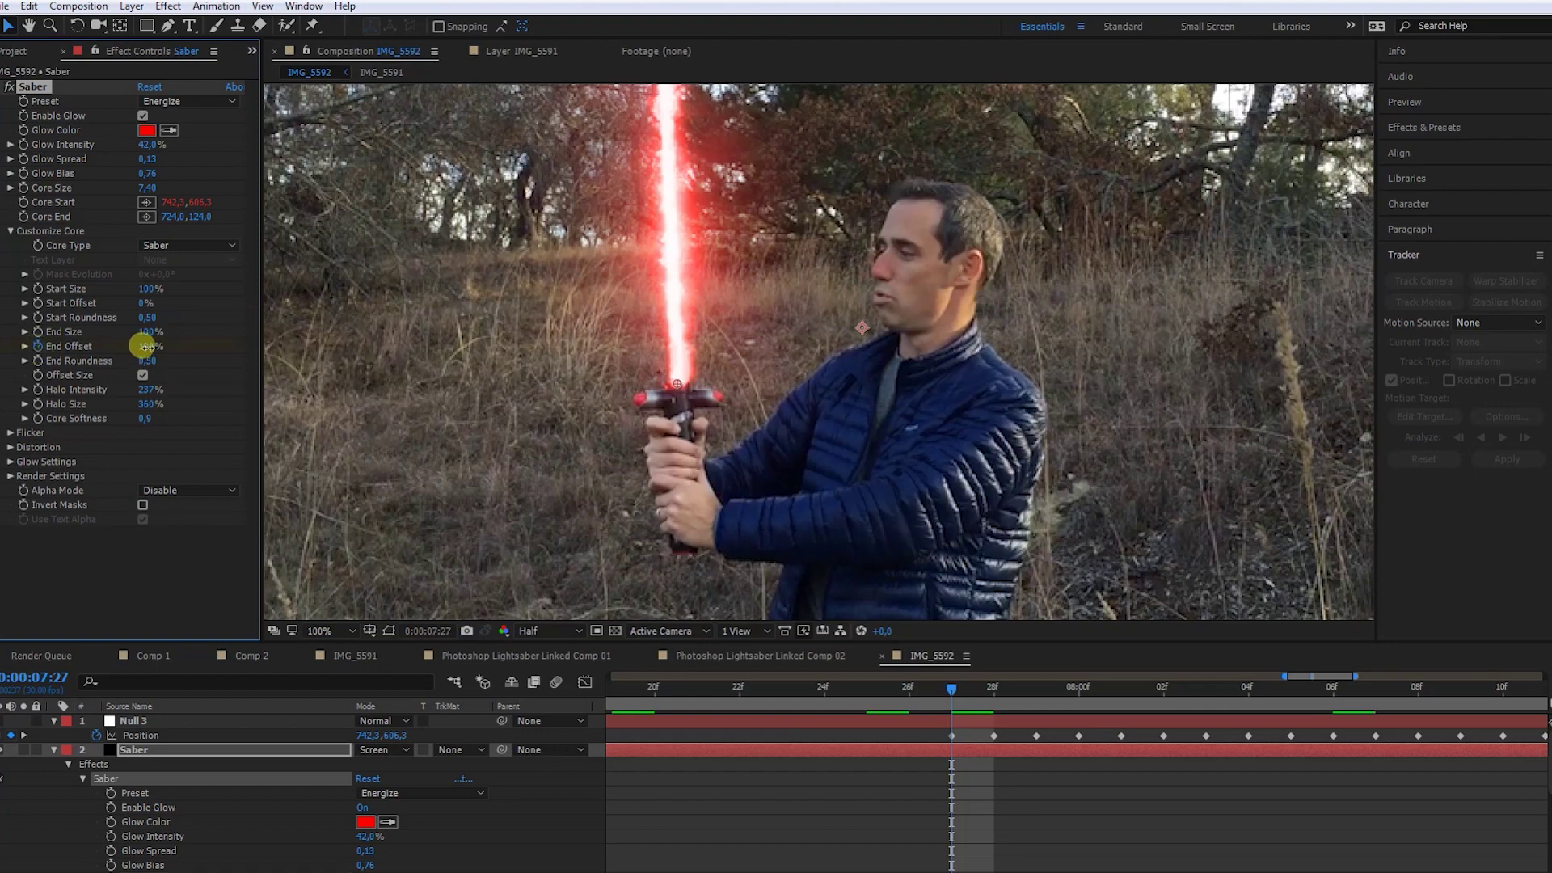
{"action": "left_click_drag", "start_coordinate": [146, 346], "coordinate": [11, 368]}
{"action": "key", "text": "space"}
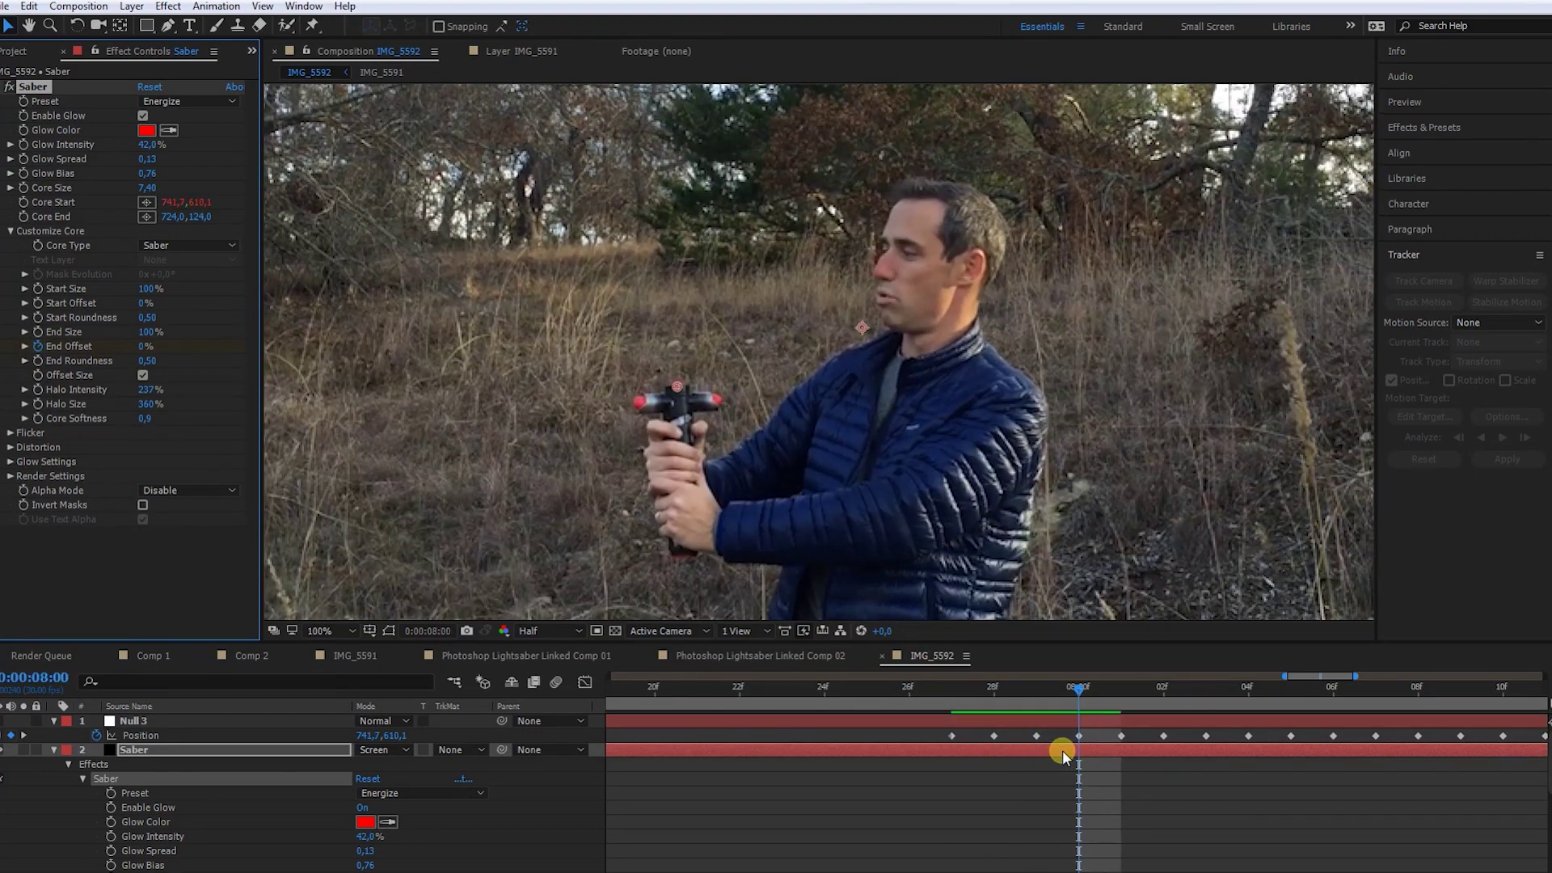
{"action": "key", "text": "Page_Down"}
{"action": "key", "text": "Page_Down"}
{"action": "key", "text": "Page_Up"}
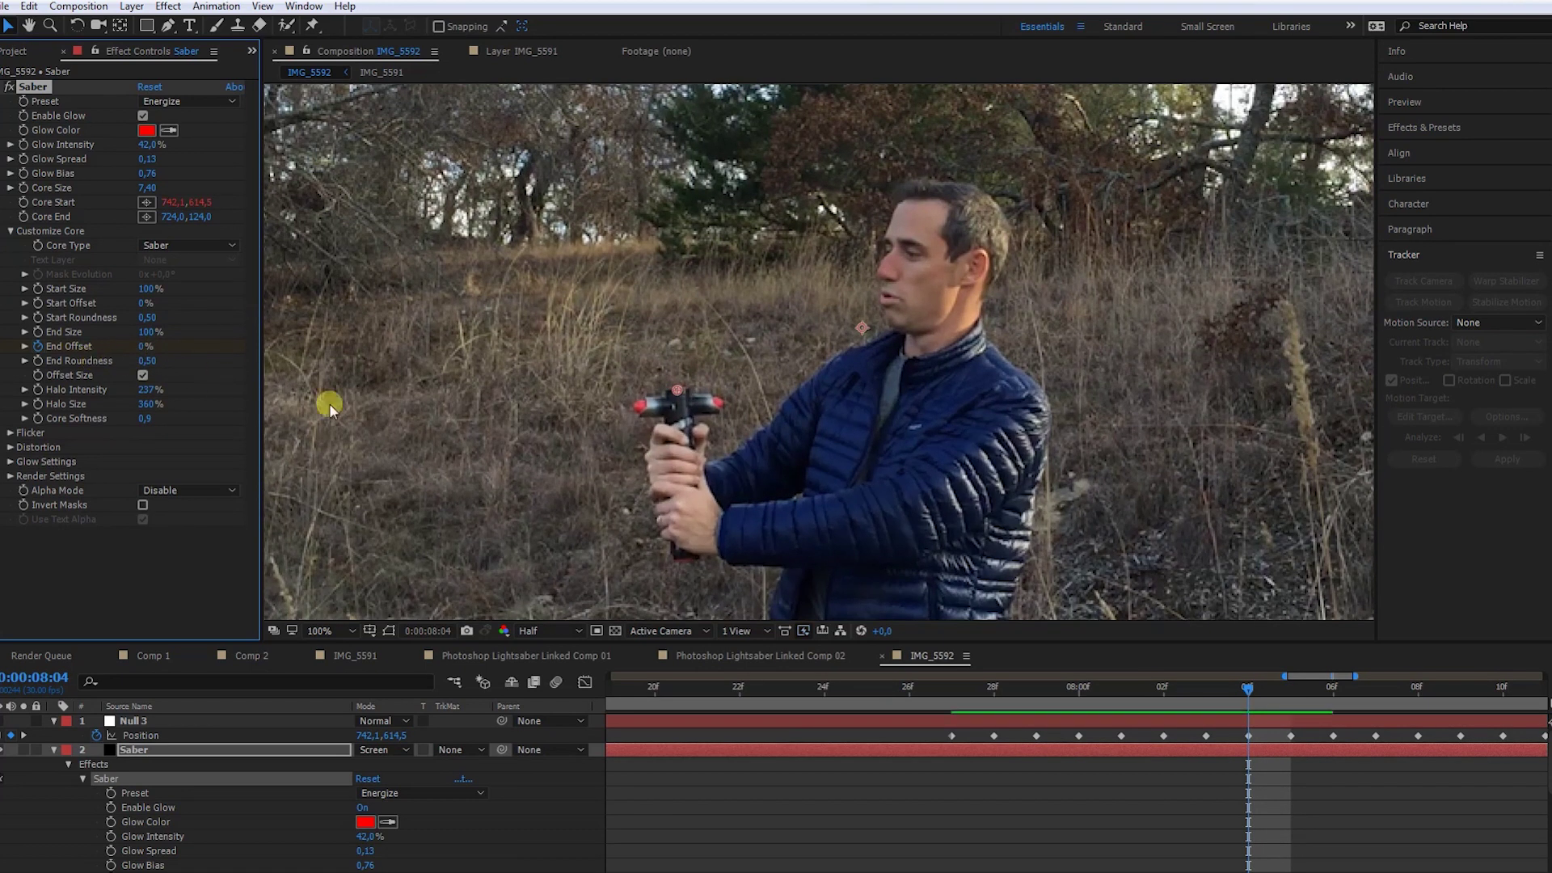
{"action": "key", "text": "Page_Down"}
{"action": "key", "text": "Page_Down"}
{"action": "key", "text": "Page_Down"}
{"action": "key", "text": "Page_Down"}
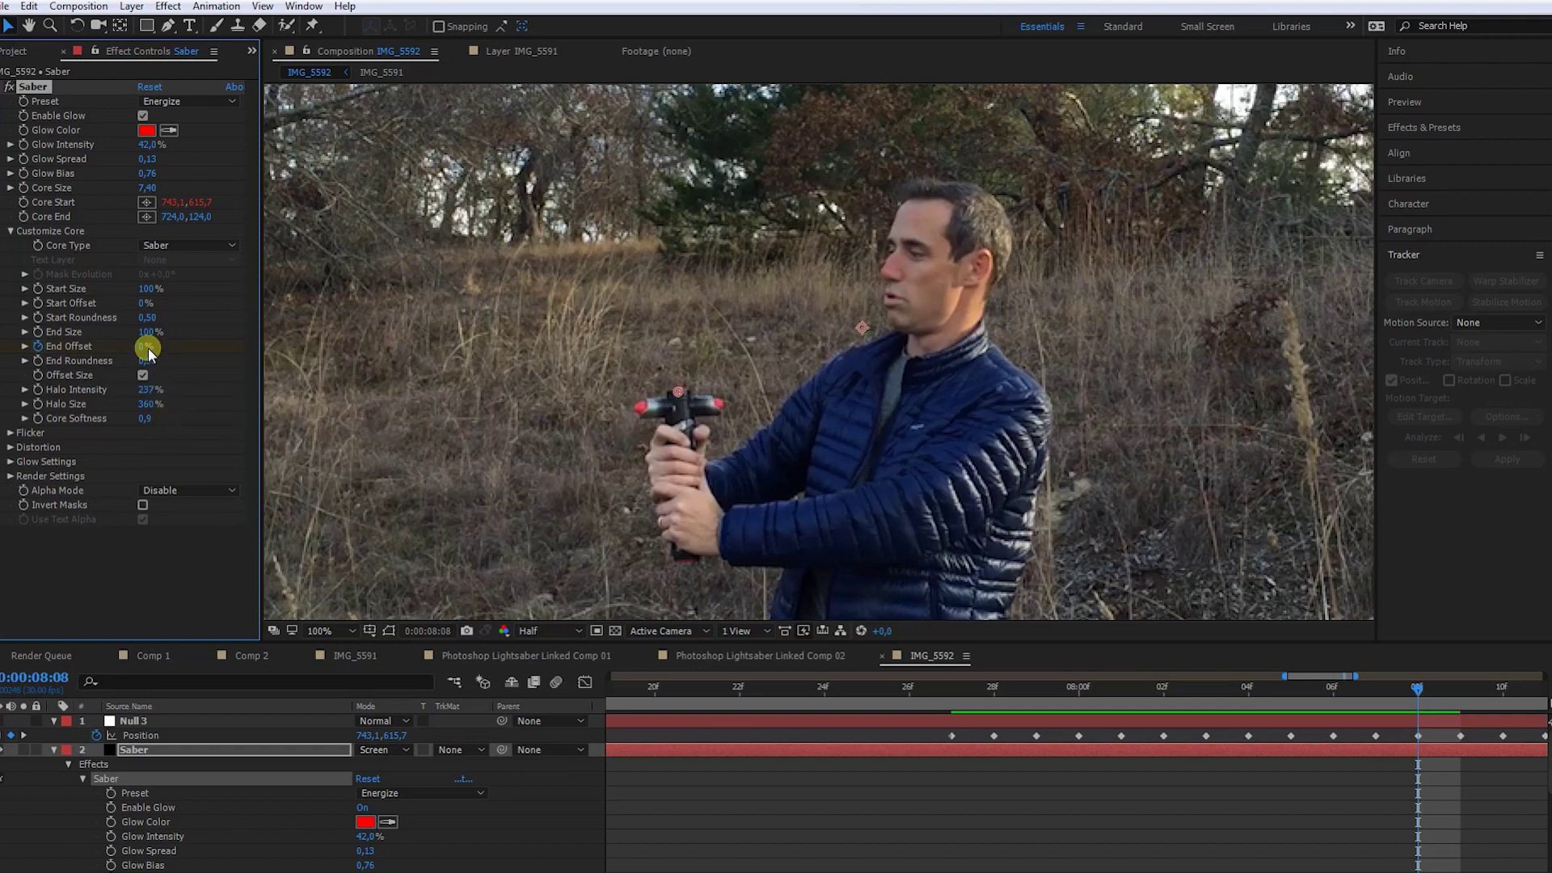
{"action": "key", "text": "Page_Up"}
{"action": "key", "text": "Page_Up"}
{"action": "key", "text": "Page_Up"}
{"action": "key", "text": "Page_Up"}
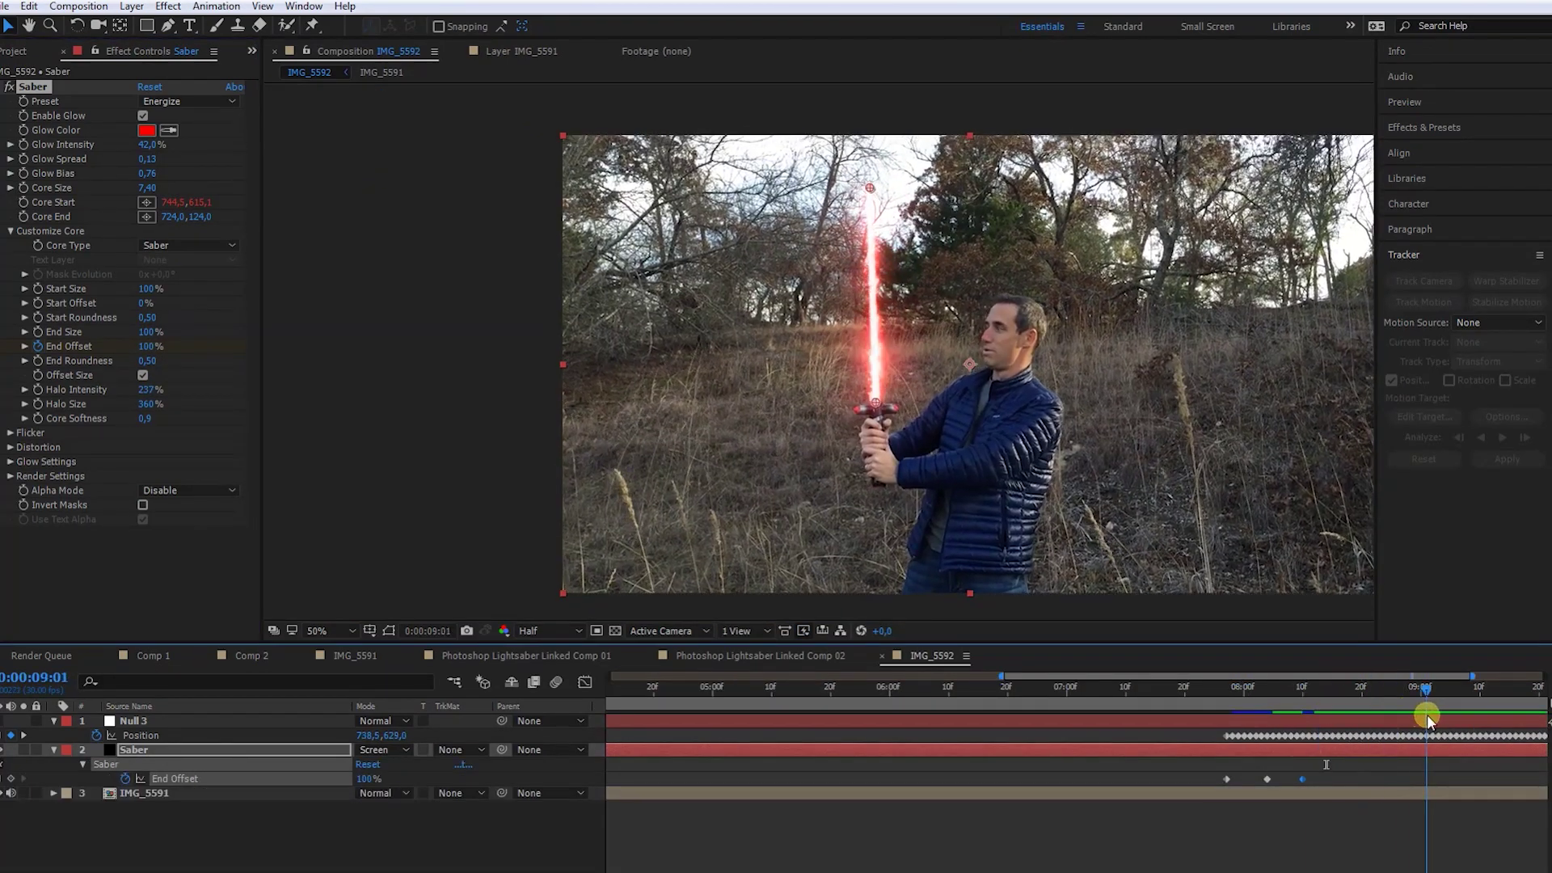
{"action": "mouse_move", "coordinate": [1430, 720]}
{"action": "left_mouse_down"}
{"action": "mouse_move", "coordinate": [1437, 710]}
{"action": "mouse_move", "coordinate": [1369, 689]}
{"action": "mouse_move", "coordinate": [1472, 691]}
{"action": "mouse_move", "coordinate": [1351, 691]}
{"action": "mouse_move", "coordinate": [1475, 702]}
{"action": "mouse_move", "coordinate": [1380, 691]}
{"action": "left_mouse_up"}
{"action": "scroll", "coordinate": [866, 167], "scroll_direction": "up", "scroll_amount": 2}
{"action": "scroll", "coordinate": [866, 167], "scroll_direction": "up", "scroll_amount": 2}
{"action": "scroll", "coordinate": [1075, 580], "scroll_direction": "down", "scroll_amount": 3}
{"action": "scroll", "coordinate": [866, 566], "scroll_direction": "up", "scroll_amount": 1}
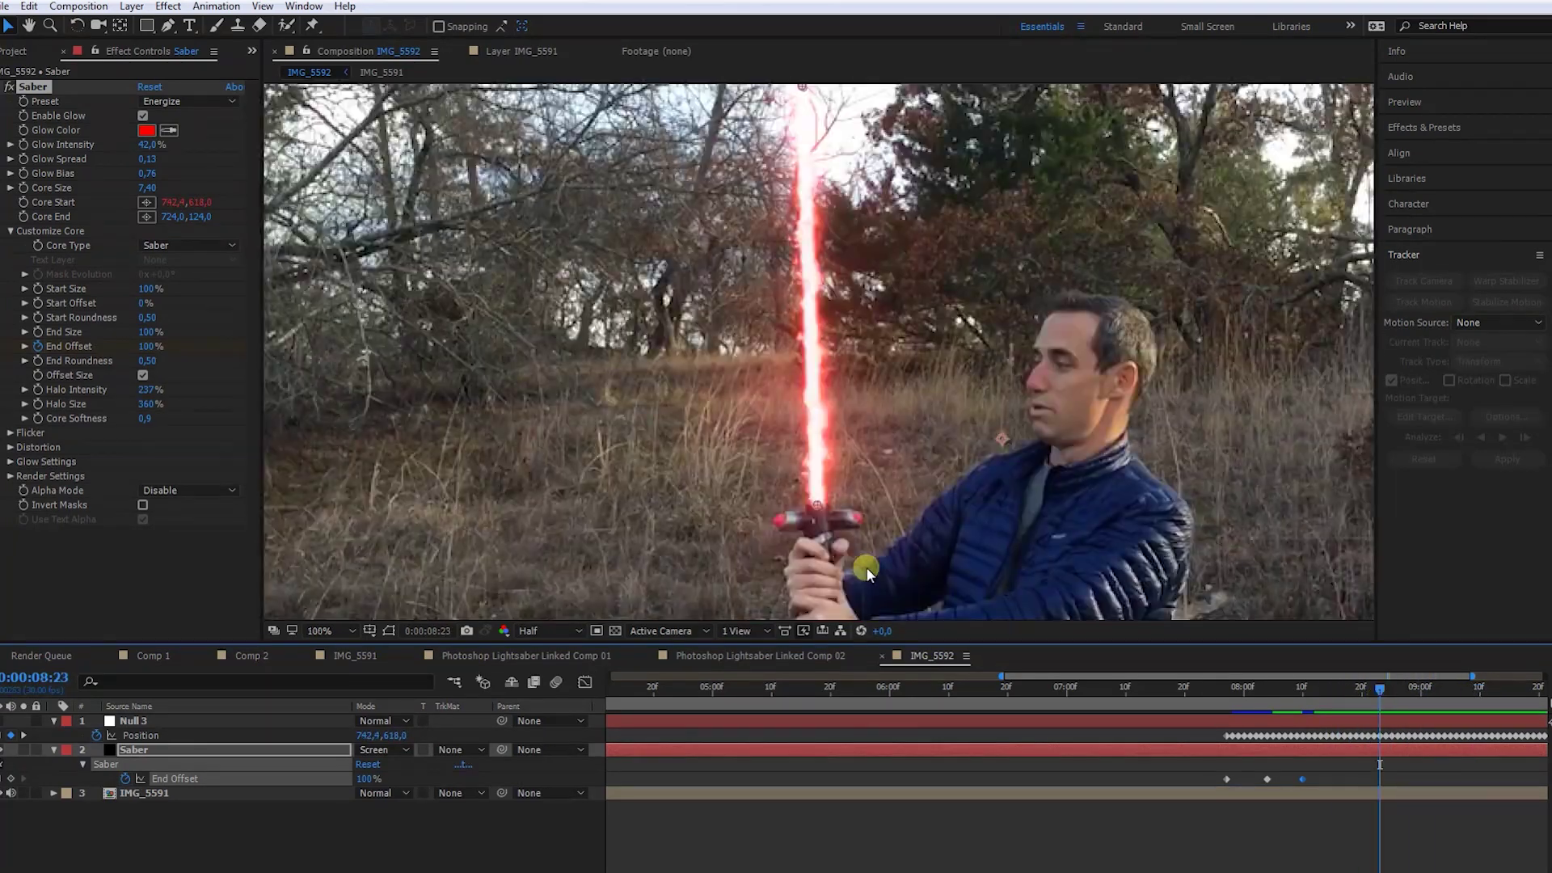
{"action": "left_click_drag", "start_coordinate": [1345, 692], "coordinate": [1315, 694]}
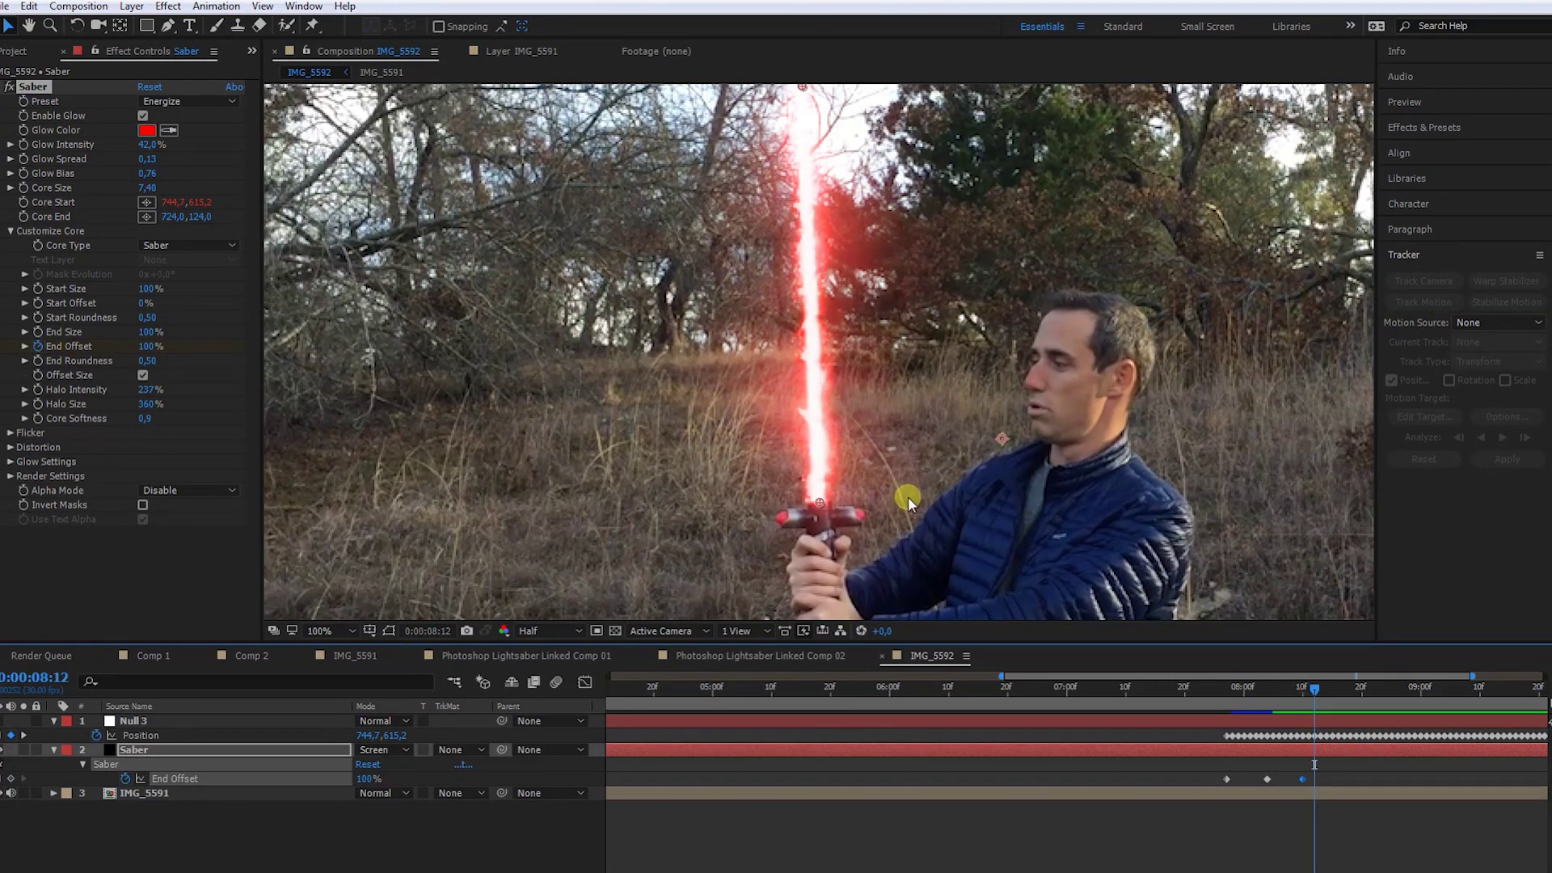
{"action": "scroll", "coordinate": [907, 493], "scroll_direction": "down", "scroll_amount": 1}
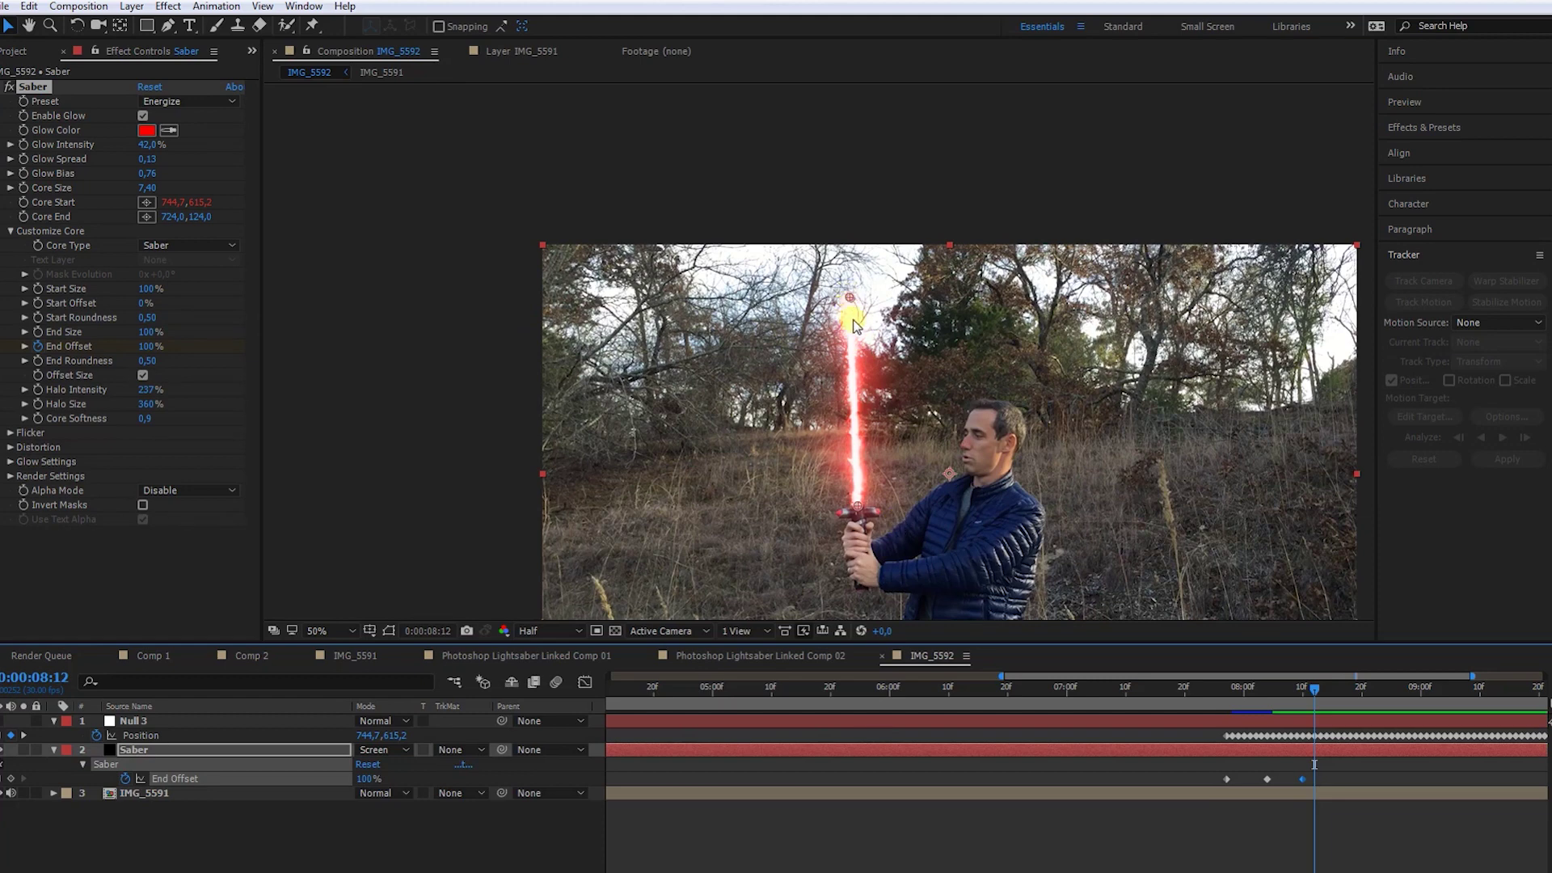
Duplicate the tracking null and give its Position a transform.position+[0,-500] expression.
{"action": "key", "text": "ctrl+alt+shift+y"}
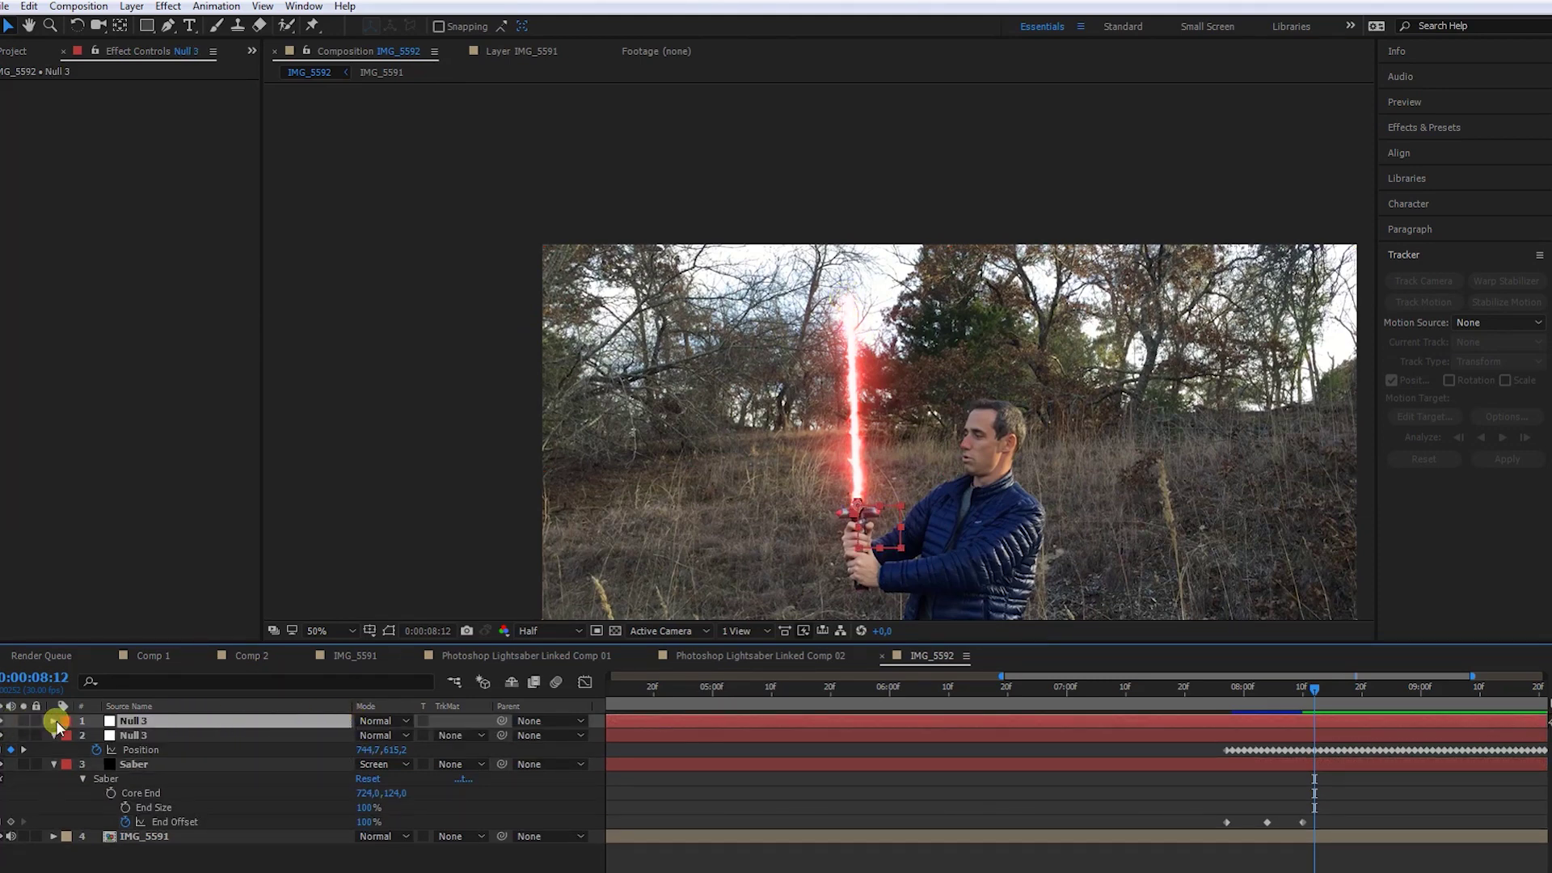
{"action": "key", "text": "p"}
{"action": "left_click", "coordinate": [96, 736], "text": "alt"}
{"action": "type", "text": "transform.position+[0,100]"}
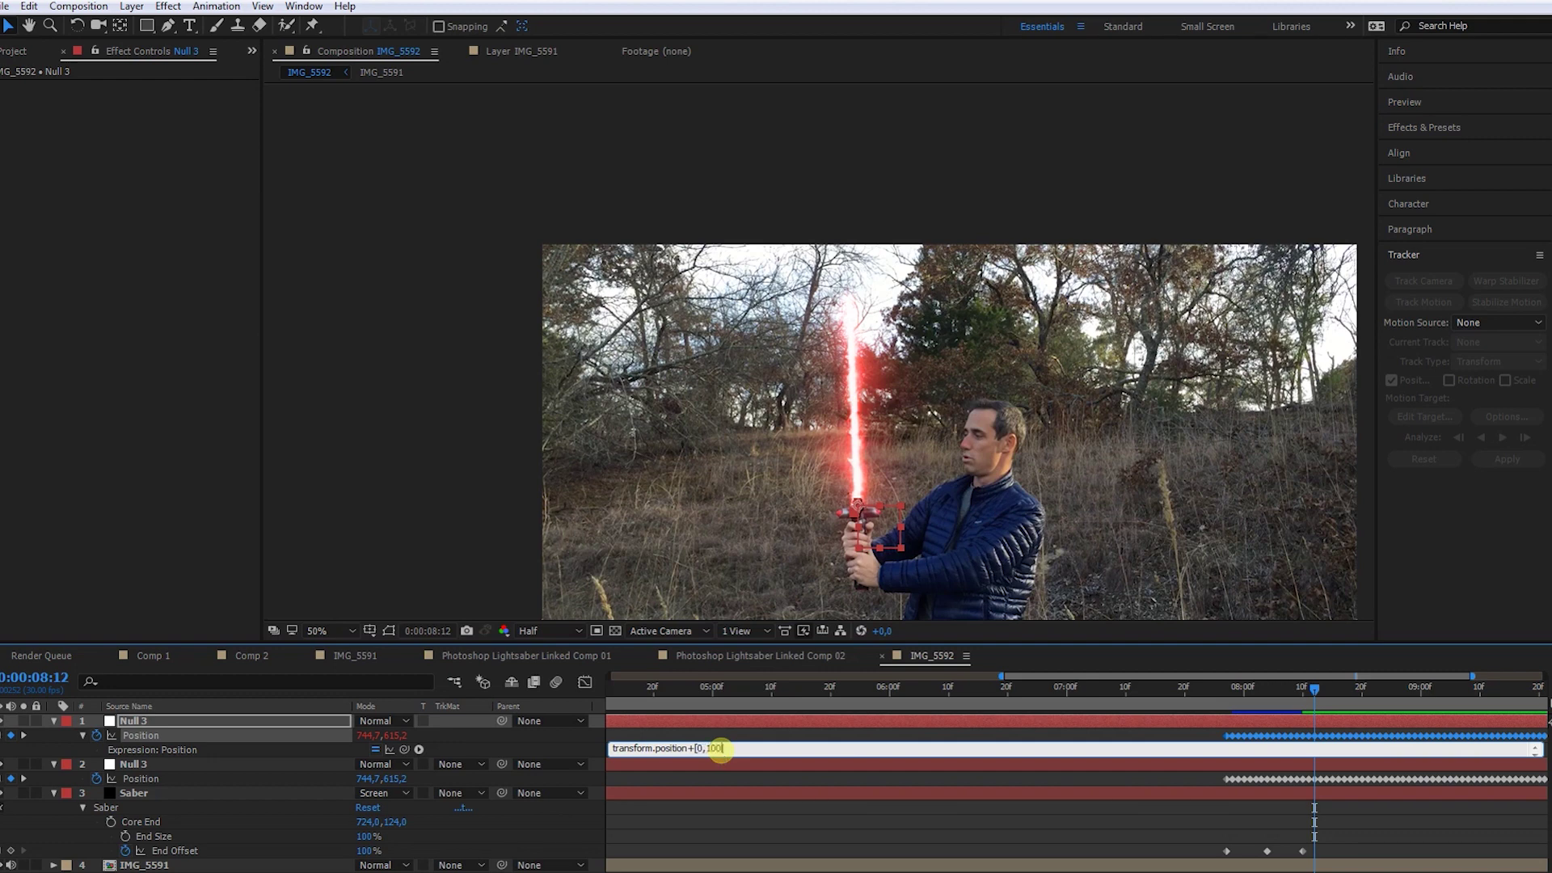
{"action": "left_click", "coordinate": [127, 794]}
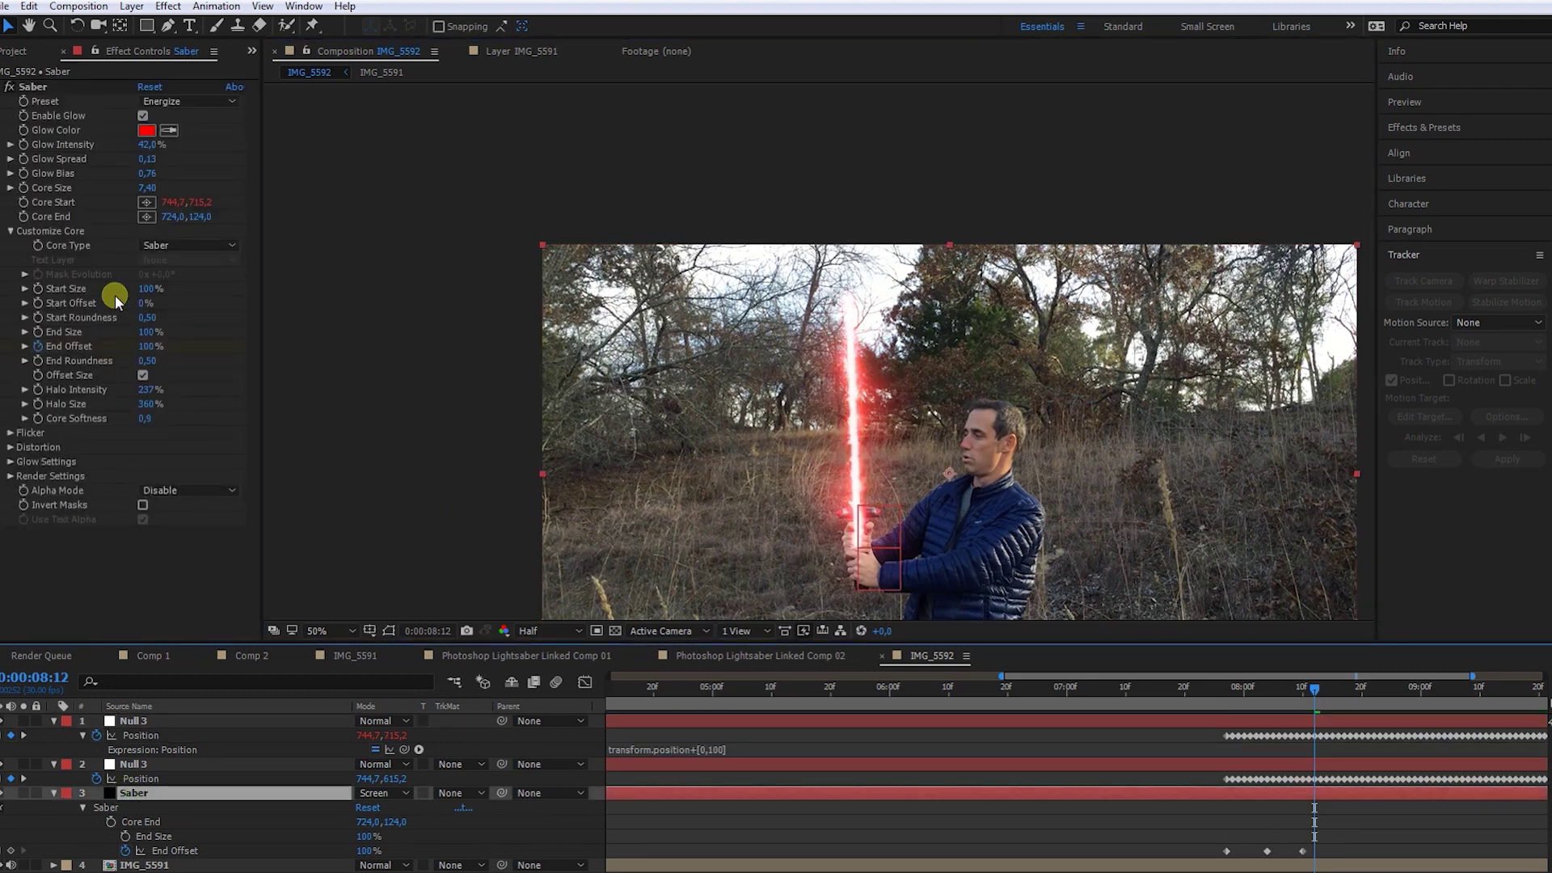
Link Saber's Core End to the duplicate null's Position, keeping the 500-pixel upward offset.
{"action": "left_click", "coordinate": [22, 216], "text": "alt"}
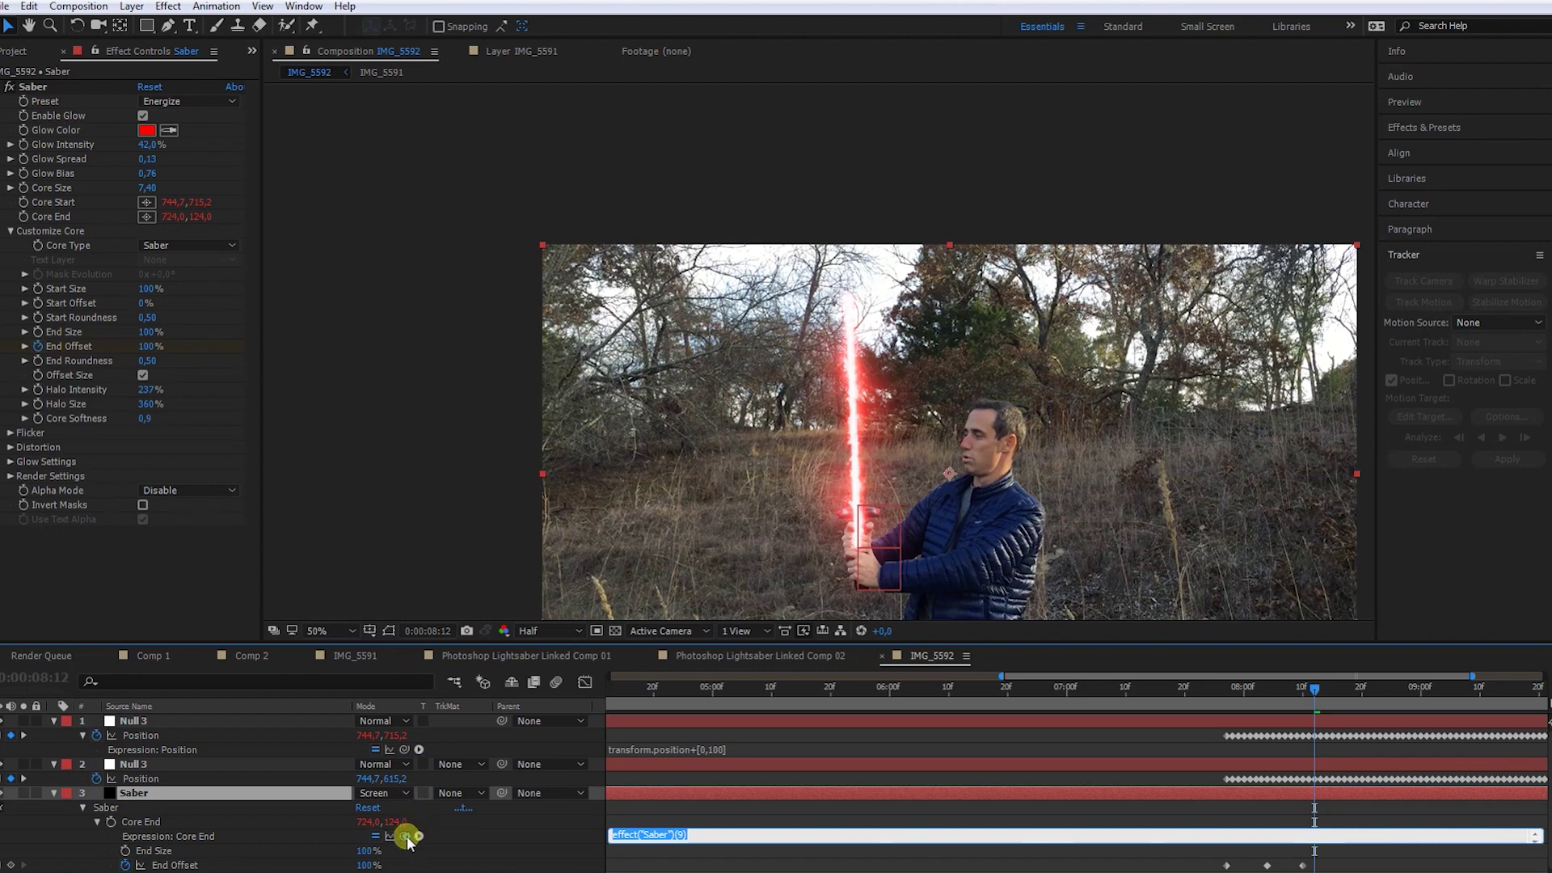
{"action": "left_click_drag", "start_coordinate": [194, 758], "coordinate": [132, 735]}
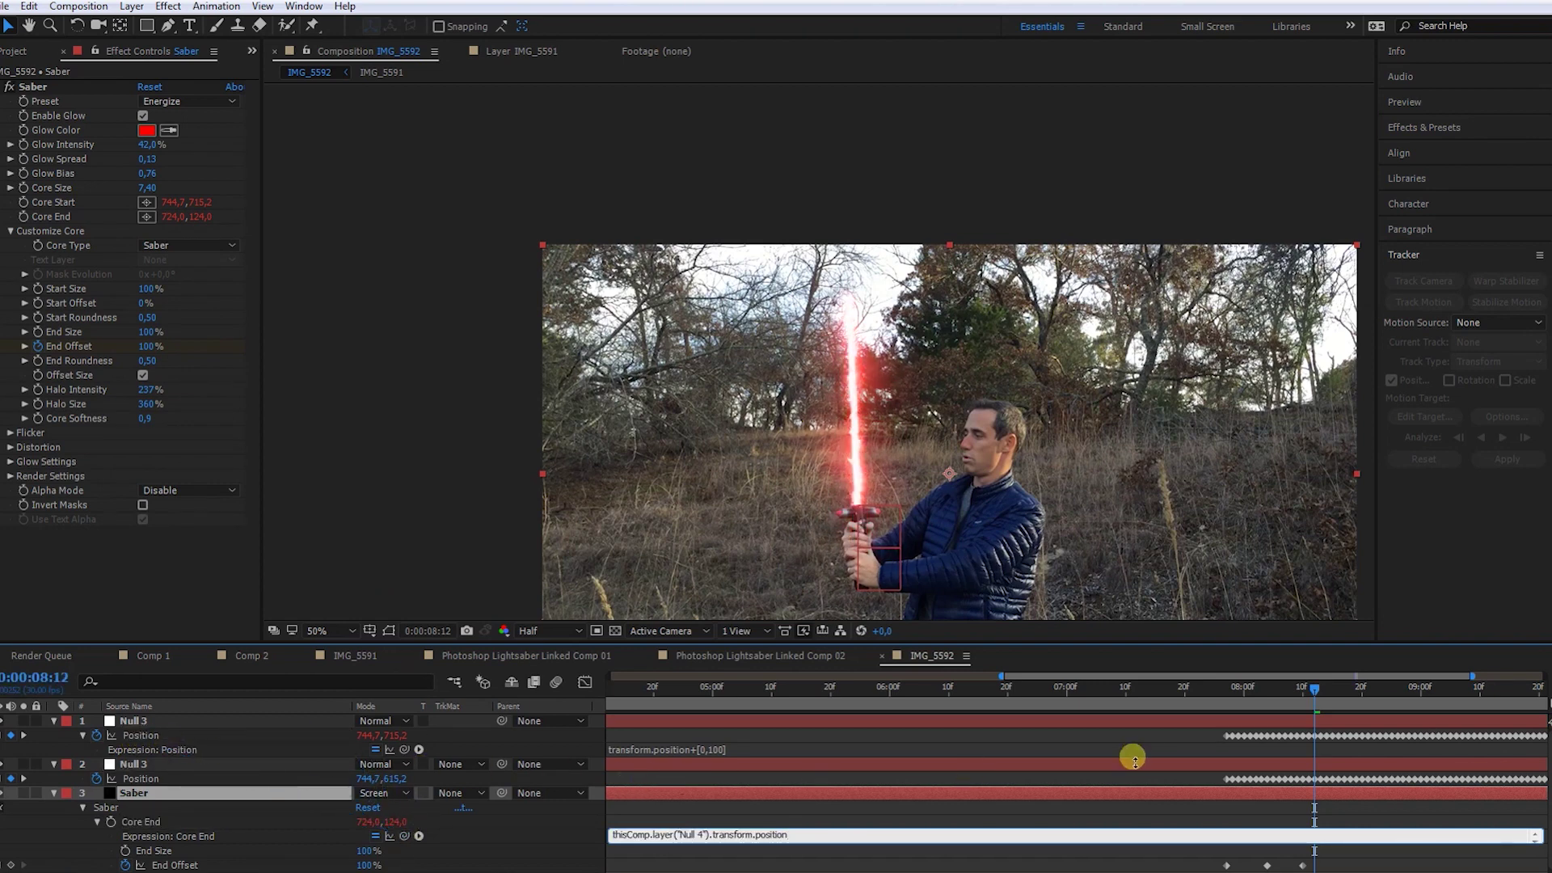
{"action": "left_click", "coordinate": [716, 752]}
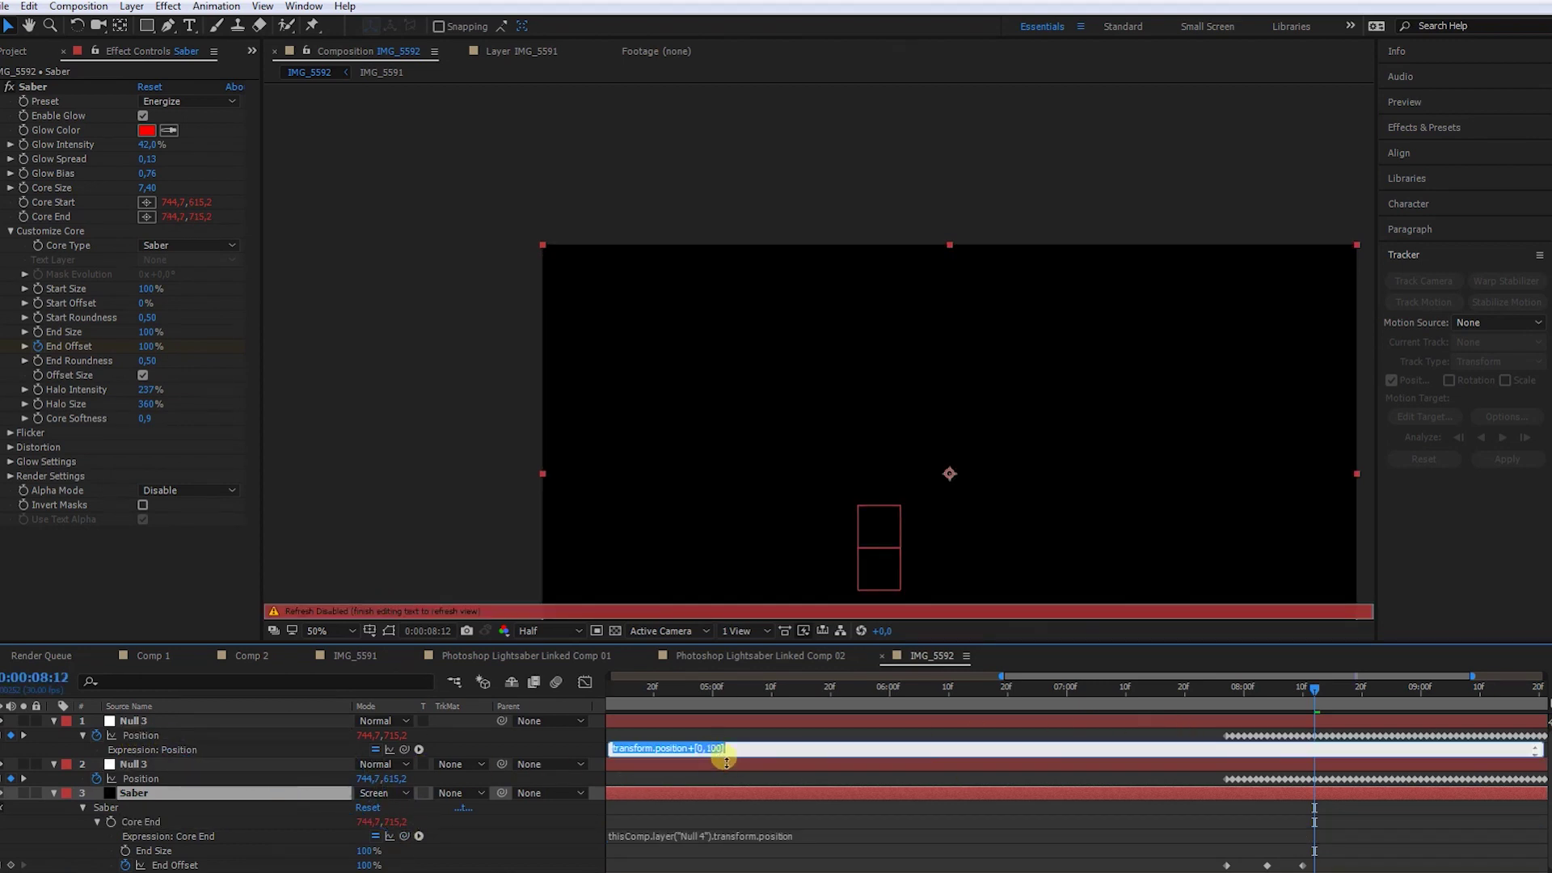
{"action": "left_click", "coordinate": [550, 572]}
{"action": "double_click", "coordinate": [711, 747]}
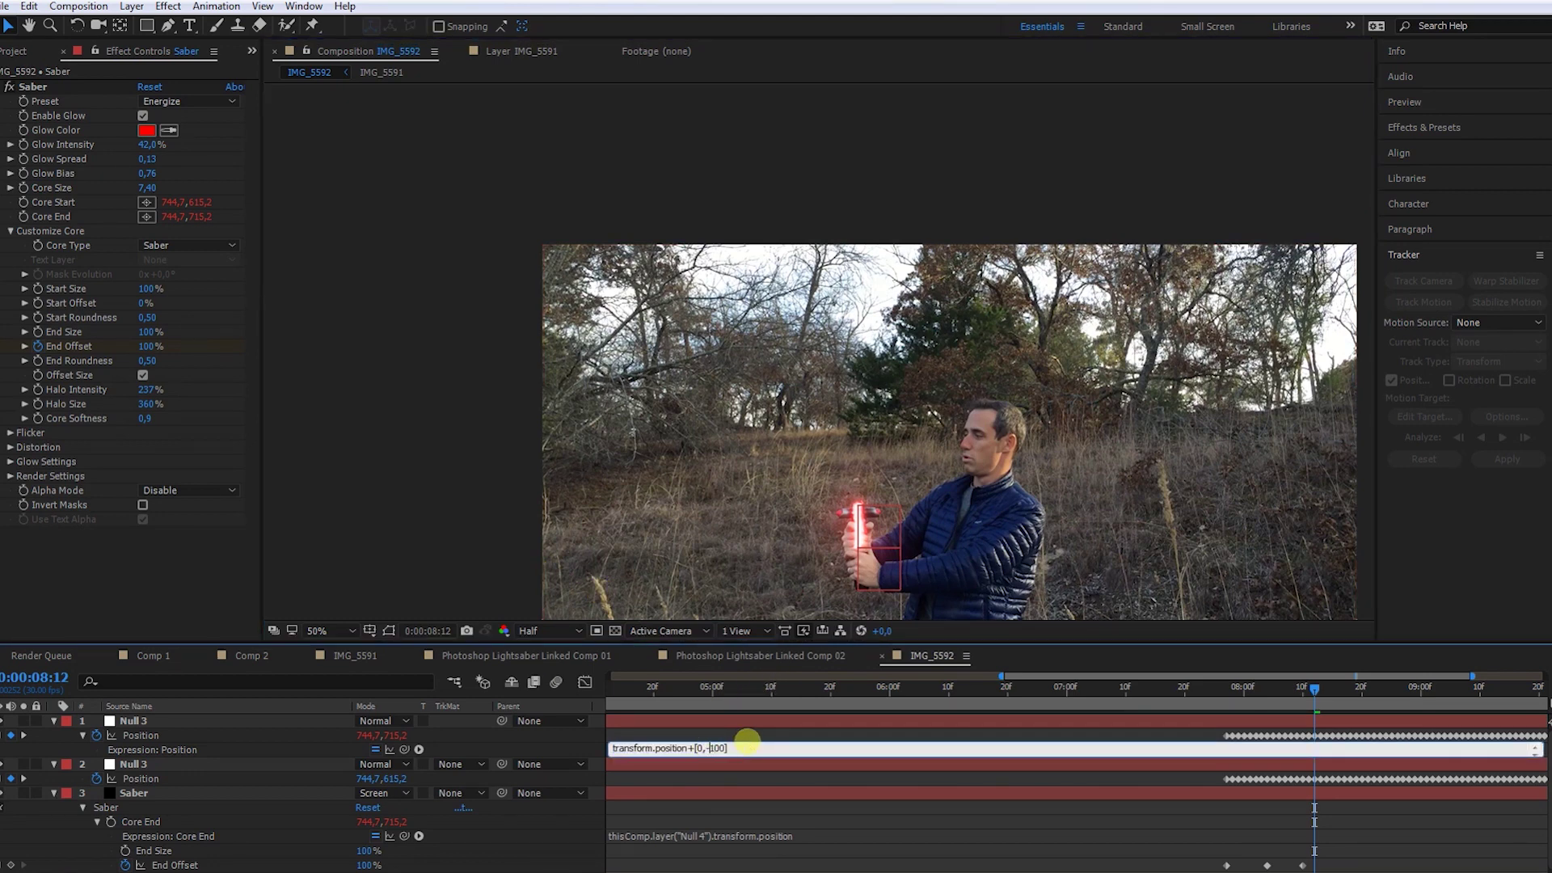
{"action": "left_click", "coordinate": [476, 496]}
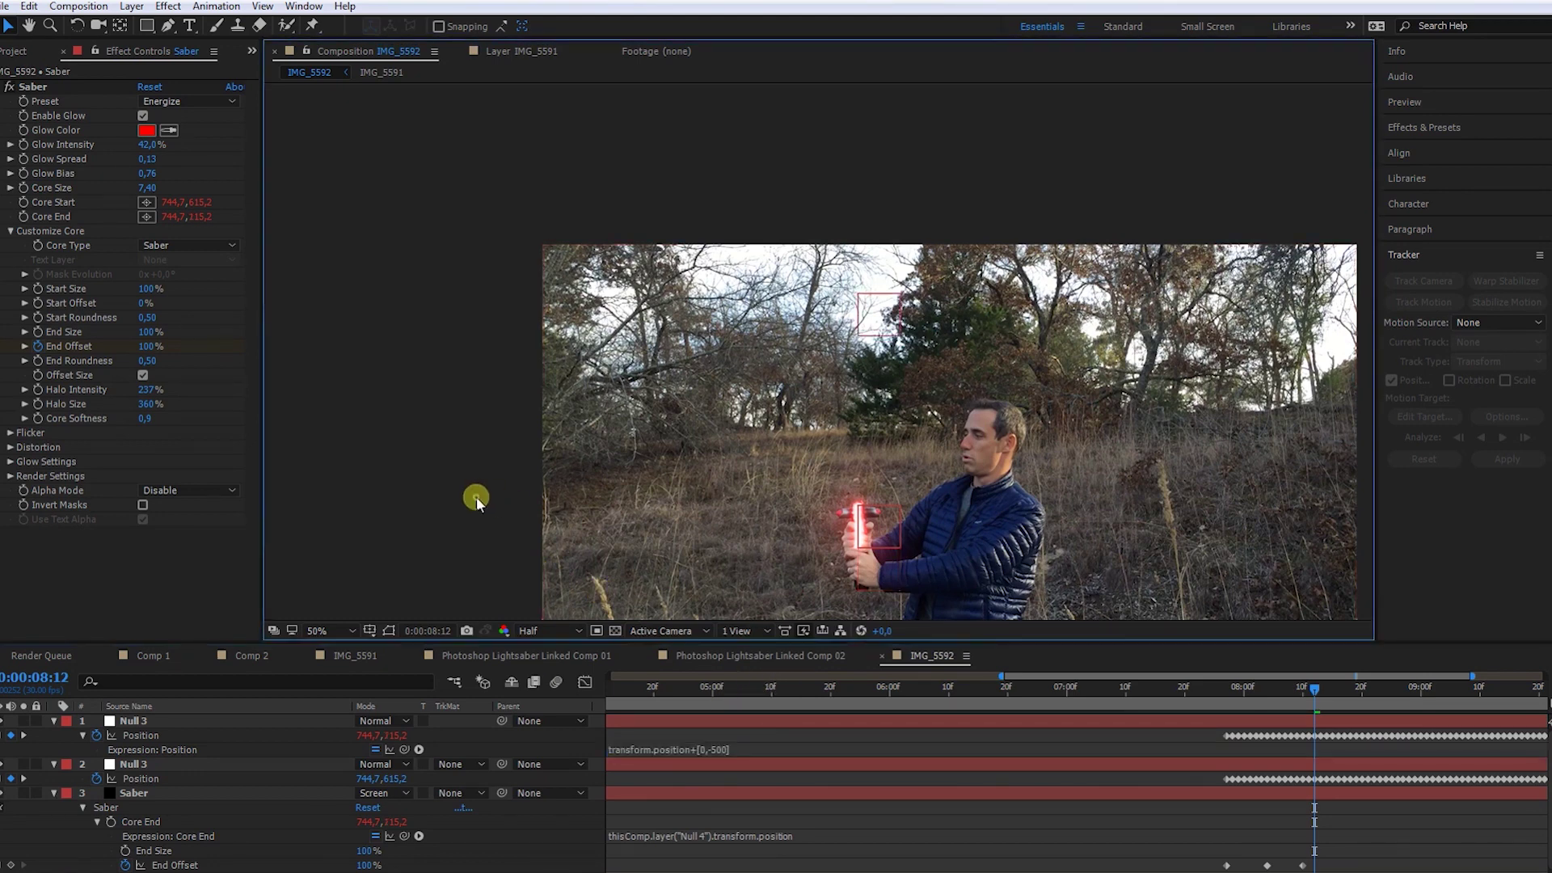
{"action": "scroll", "coordinate": [882, 309], "scroll_direction": "up", "scroll_amount": 2}
{"action": "scroll", "coordinate": [882, 309], "scroll_direction": "down", "scroll_amount": 2}
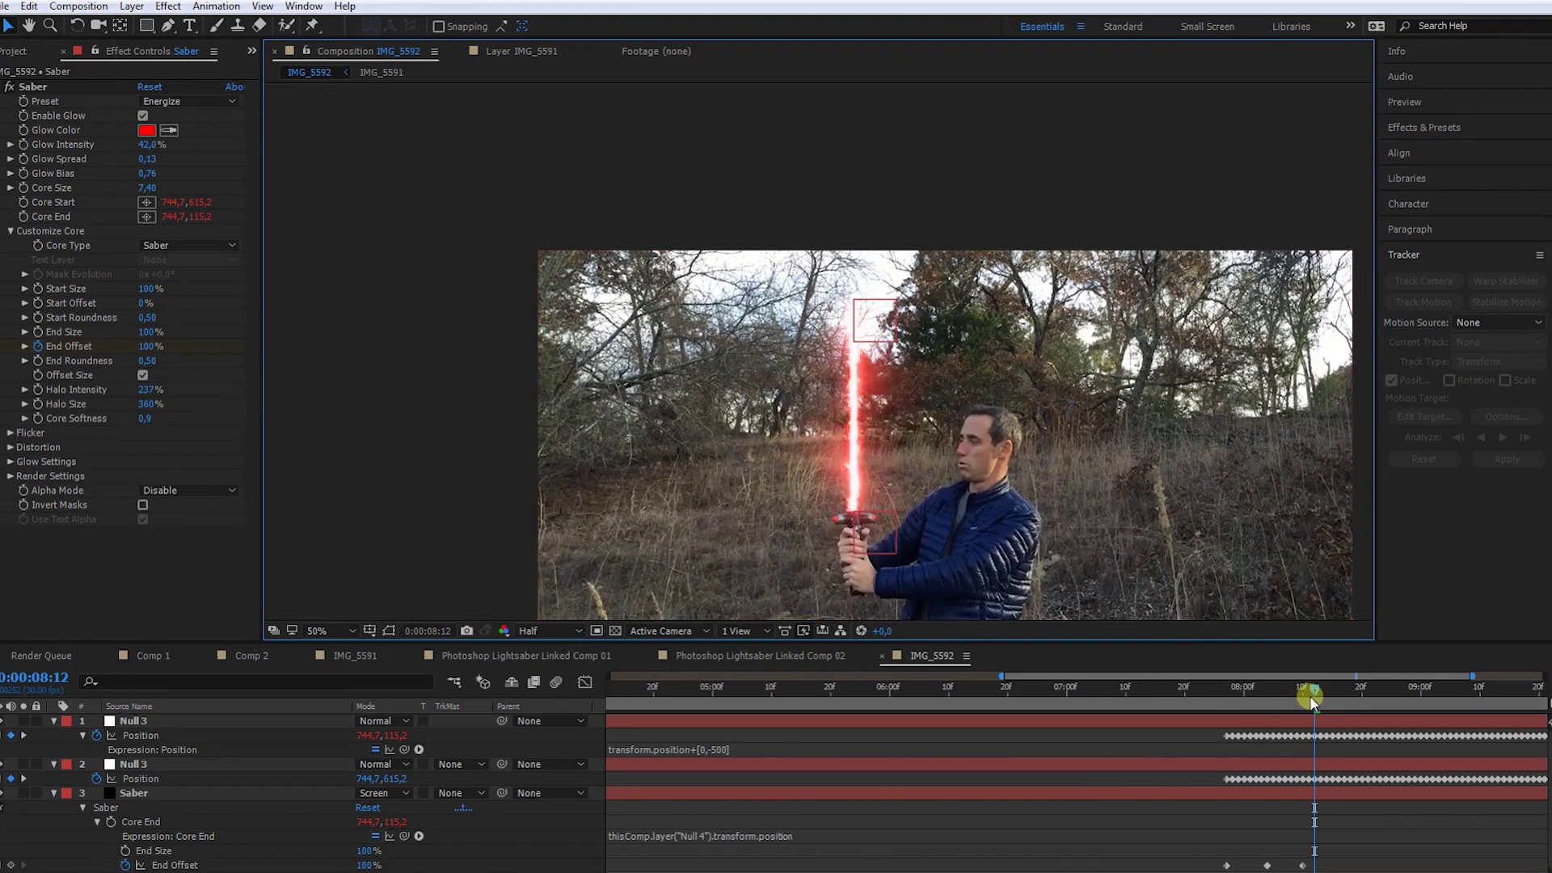
Change the null's offset expression to transform.position+[-10,-500].
{"action": "mouse_move", "coordinate": [1311, 693]}
{"action": "left_mouse_down"}
{"action": "mouse_move", "coordinate": [1294, 695]}
{"action": "mouse_move", "coordinate": [1412, 698]}
{"action": "mouse_move", "coordinate": [1309, 690]}
{"action": "mouse_move", "coordinate": [1256, 701]}
{"action": "mouse_move", "coordinate": [1366, 711]}
{"action": "mouse_move", "coordinate": [1254, 709]}
{"action": "mouse_move", "coordinate": [1409, 709]}
{"action": "left_mouse_up"}
{"action": "scroll", "coordinate": [876, 530], "scroll_direction": "up", "scroll_amount": 2}
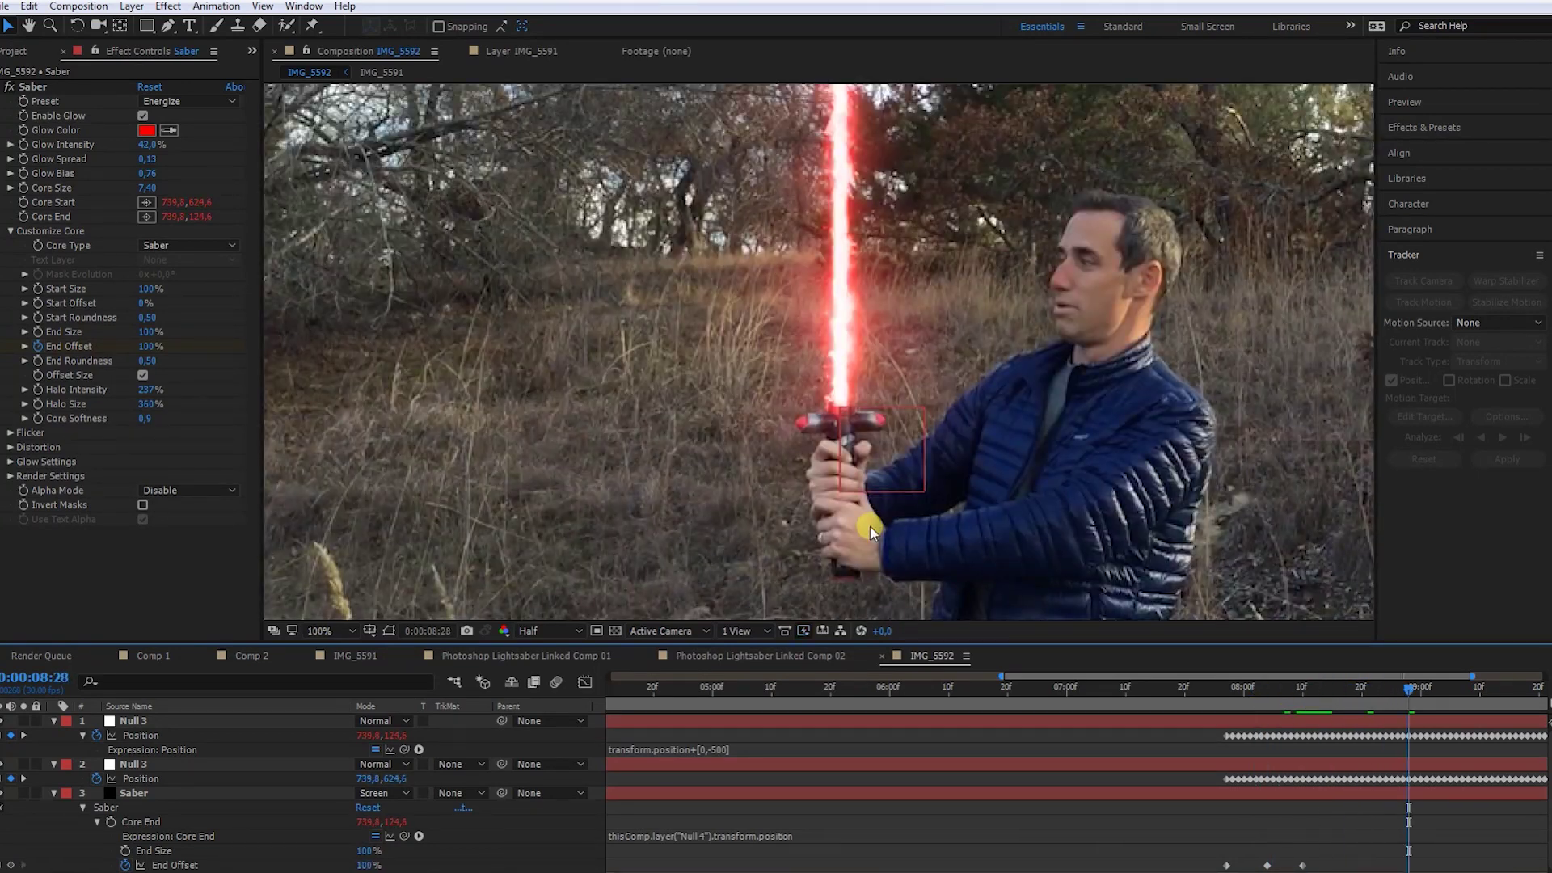
{"action": "left_click", "coordinate": [703, 756]}
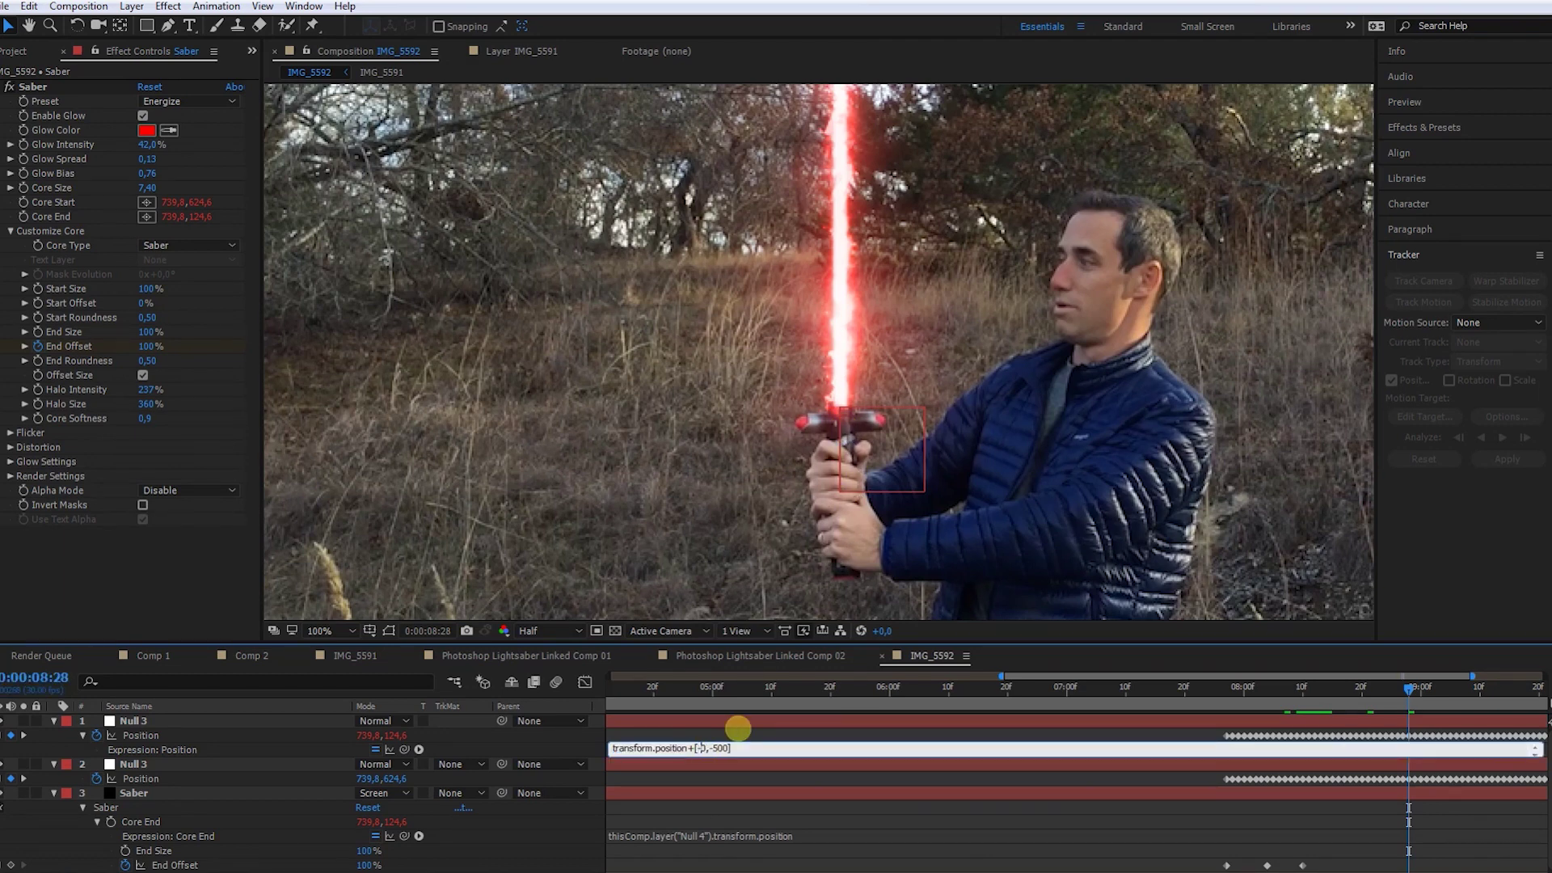
{"action": "type", "text": "0"}
{"action": "left_click", "coordinate": [1256, 440]}
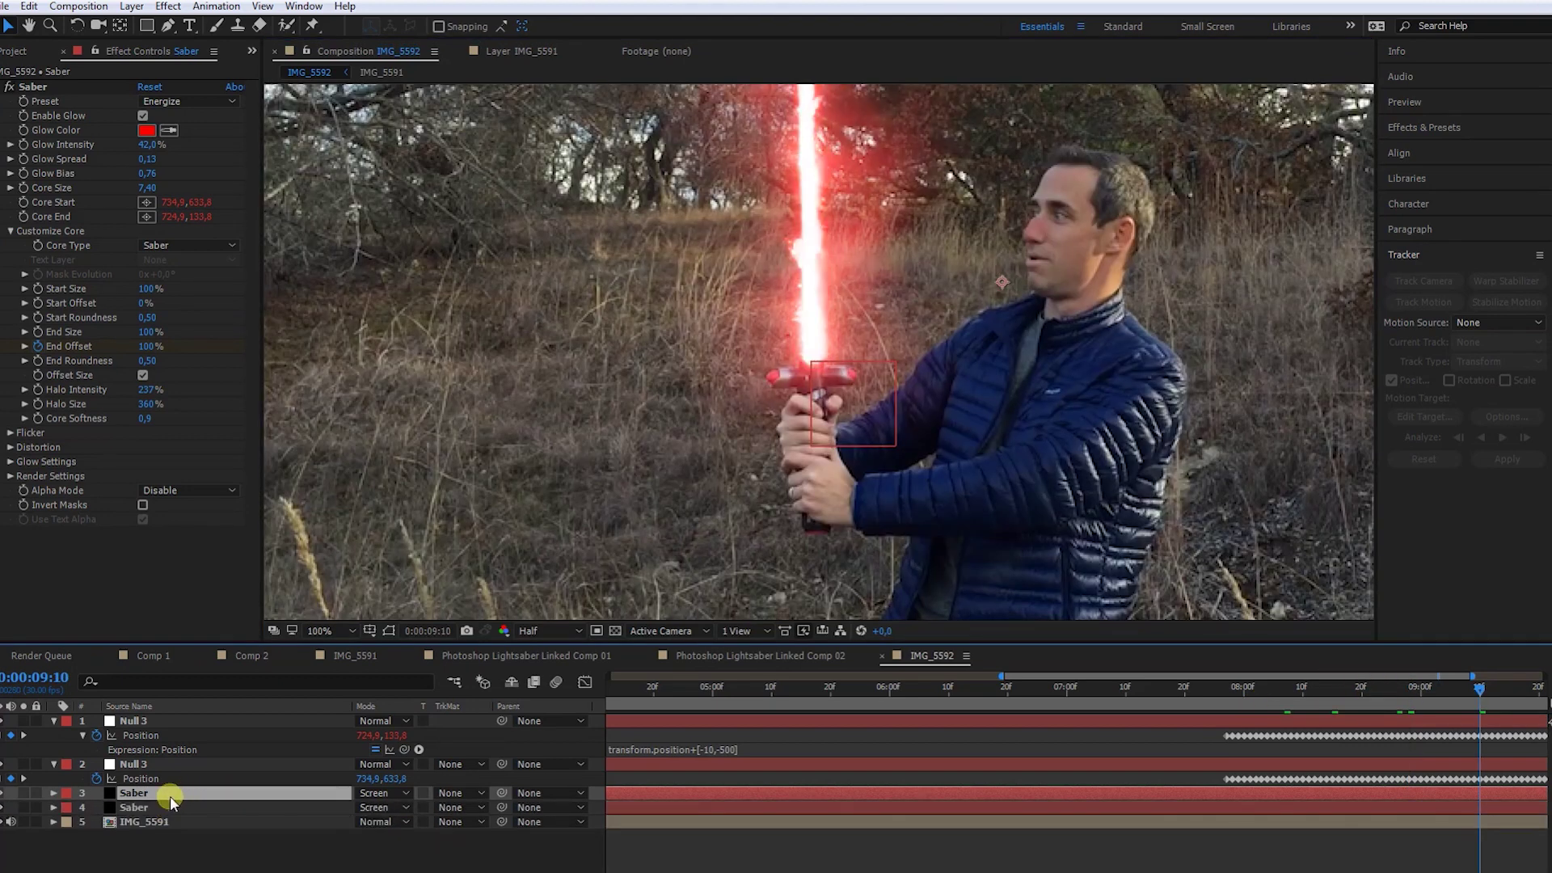
Remove the Core End expression and set Core Start and End for a left crossguard blade.
{"action": "left_click", "coordinate": [23, 216], "text": "alt"}
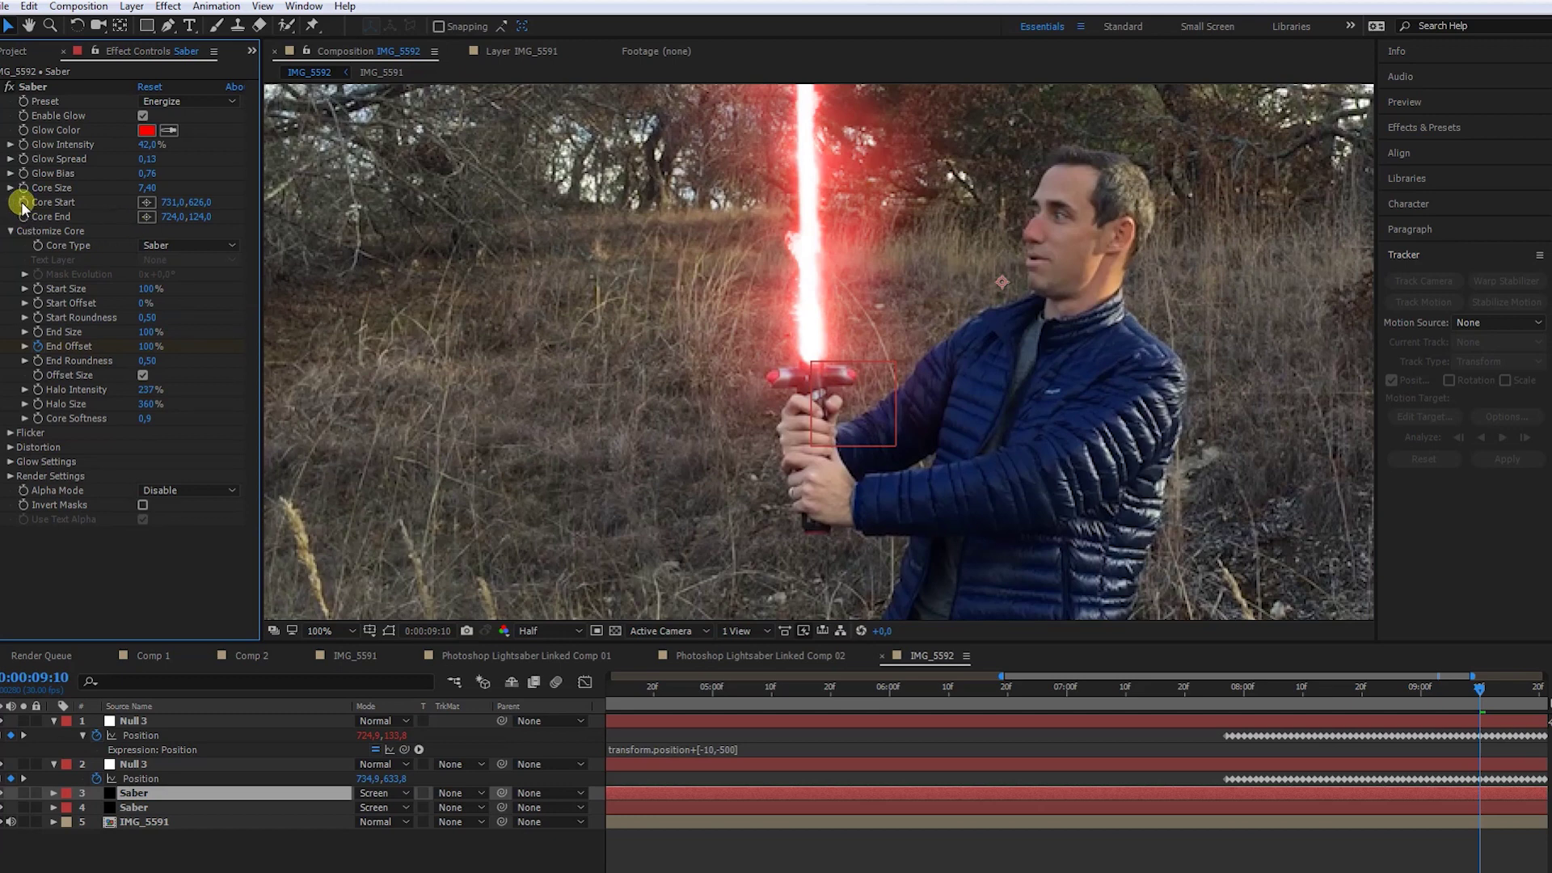
{"action": "left_click", "coordinate": [145, 203]}
{"action": "left_click", "coordinate": [775, 377]}
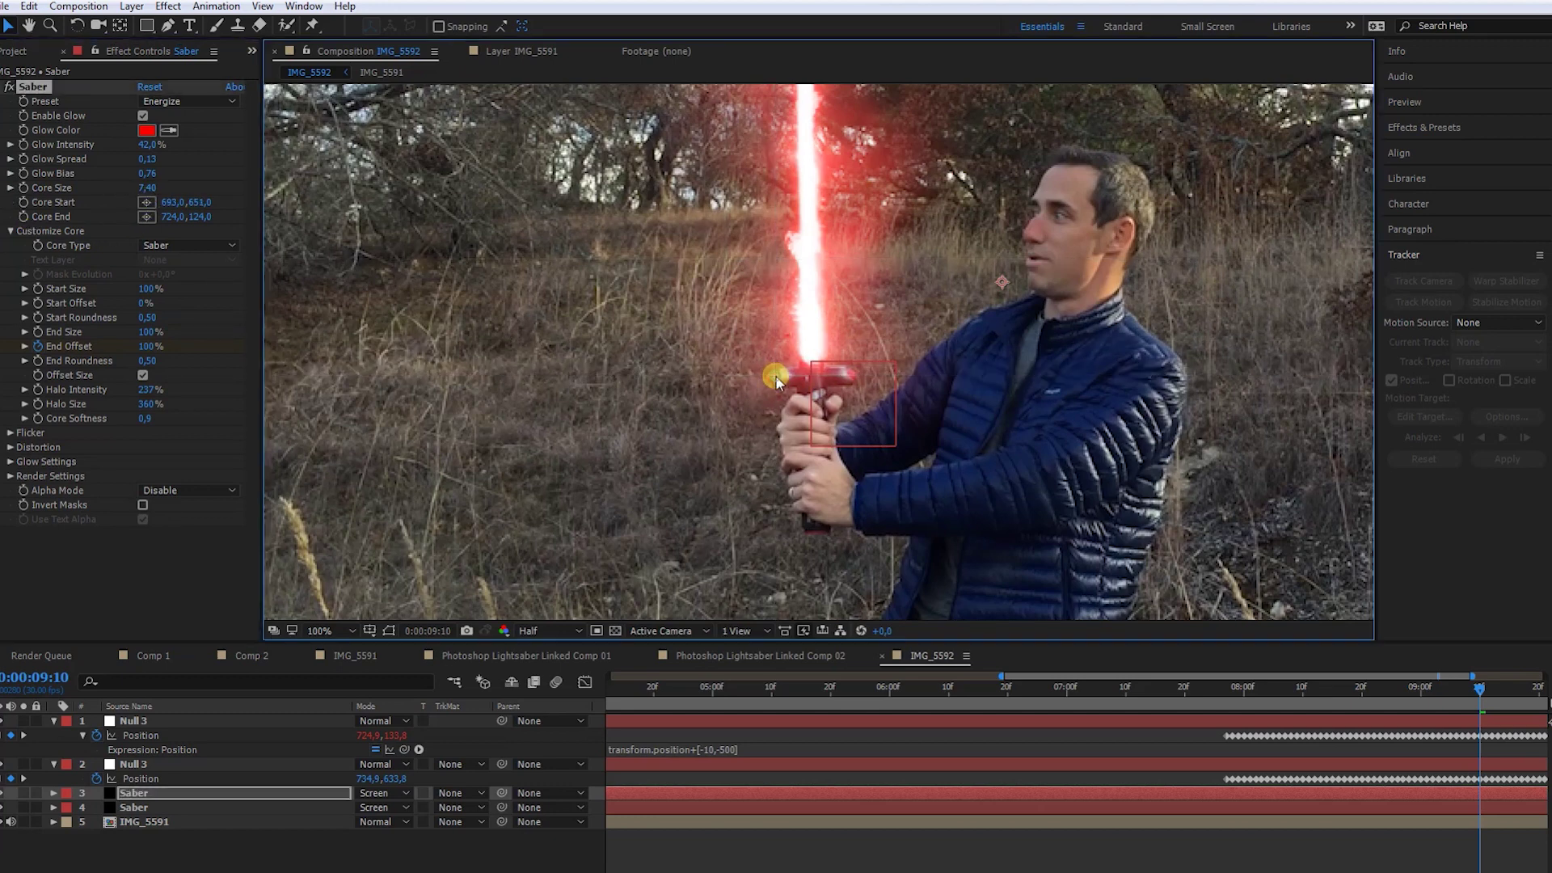
{"action": "left_click", "coordinate": [146, 216]}
{"action": "left_click", "coordinate": [727, 379]}
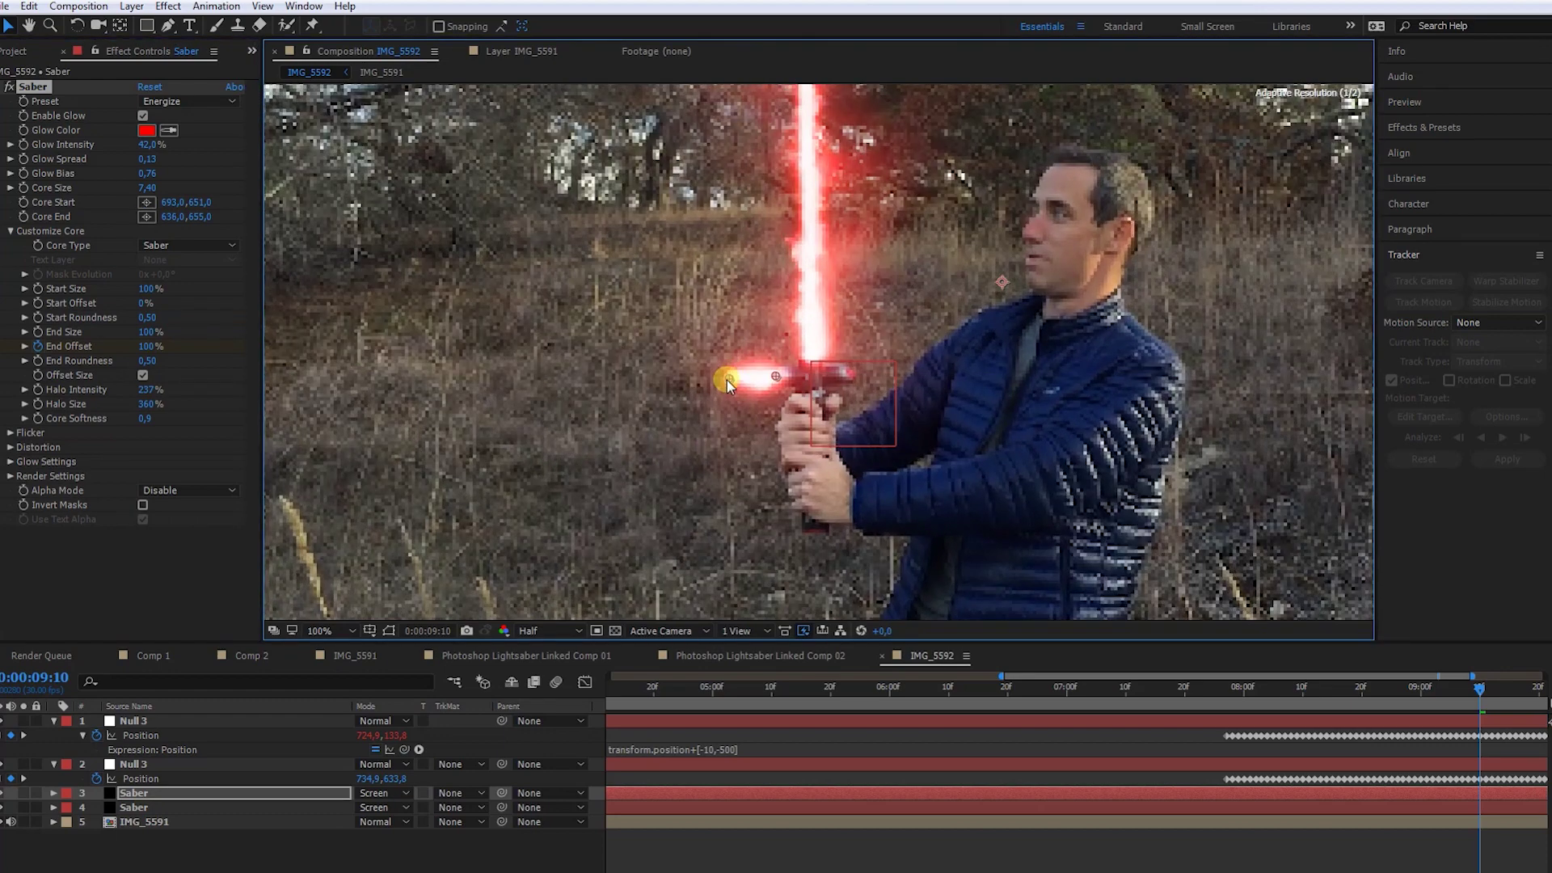
{"action": "left_click", "coordinate": [779, 383]}
Duplicate the crossguard Saber layer and point the copy's blade out to the right.
{"action": "left_click", "coordinate": [131, 795]}
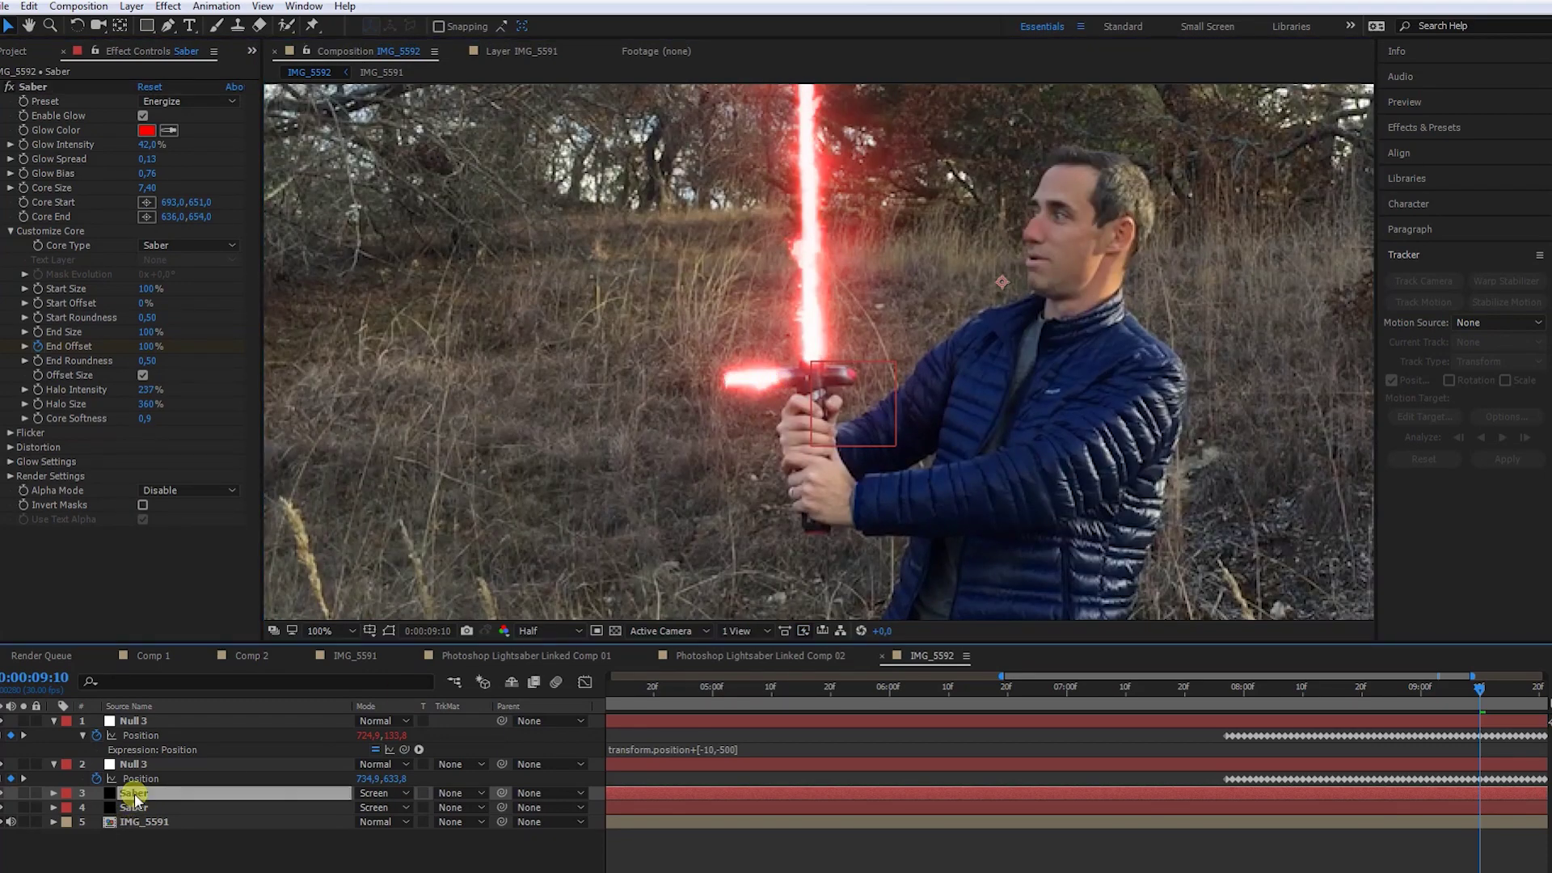
{"action": "key", "text": "ctrl+d"}
{"action": "left_click", "coordinate": [146, 208]}
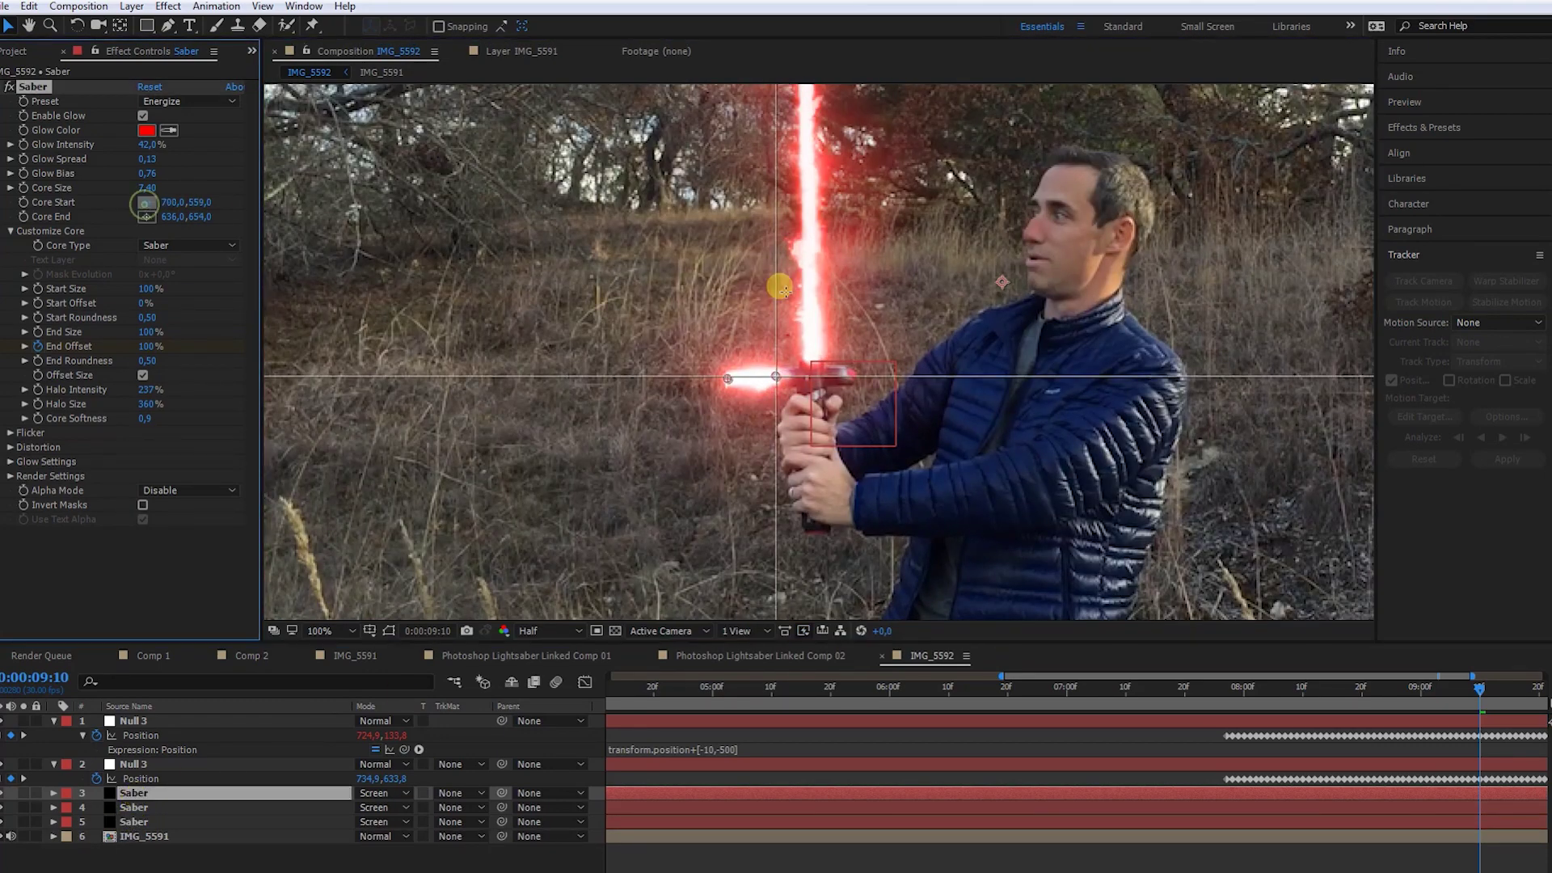
{"action": "left_click", "coordinate": [849, 377]}
{"action": "left_click", "coordinate": [147, 217]}
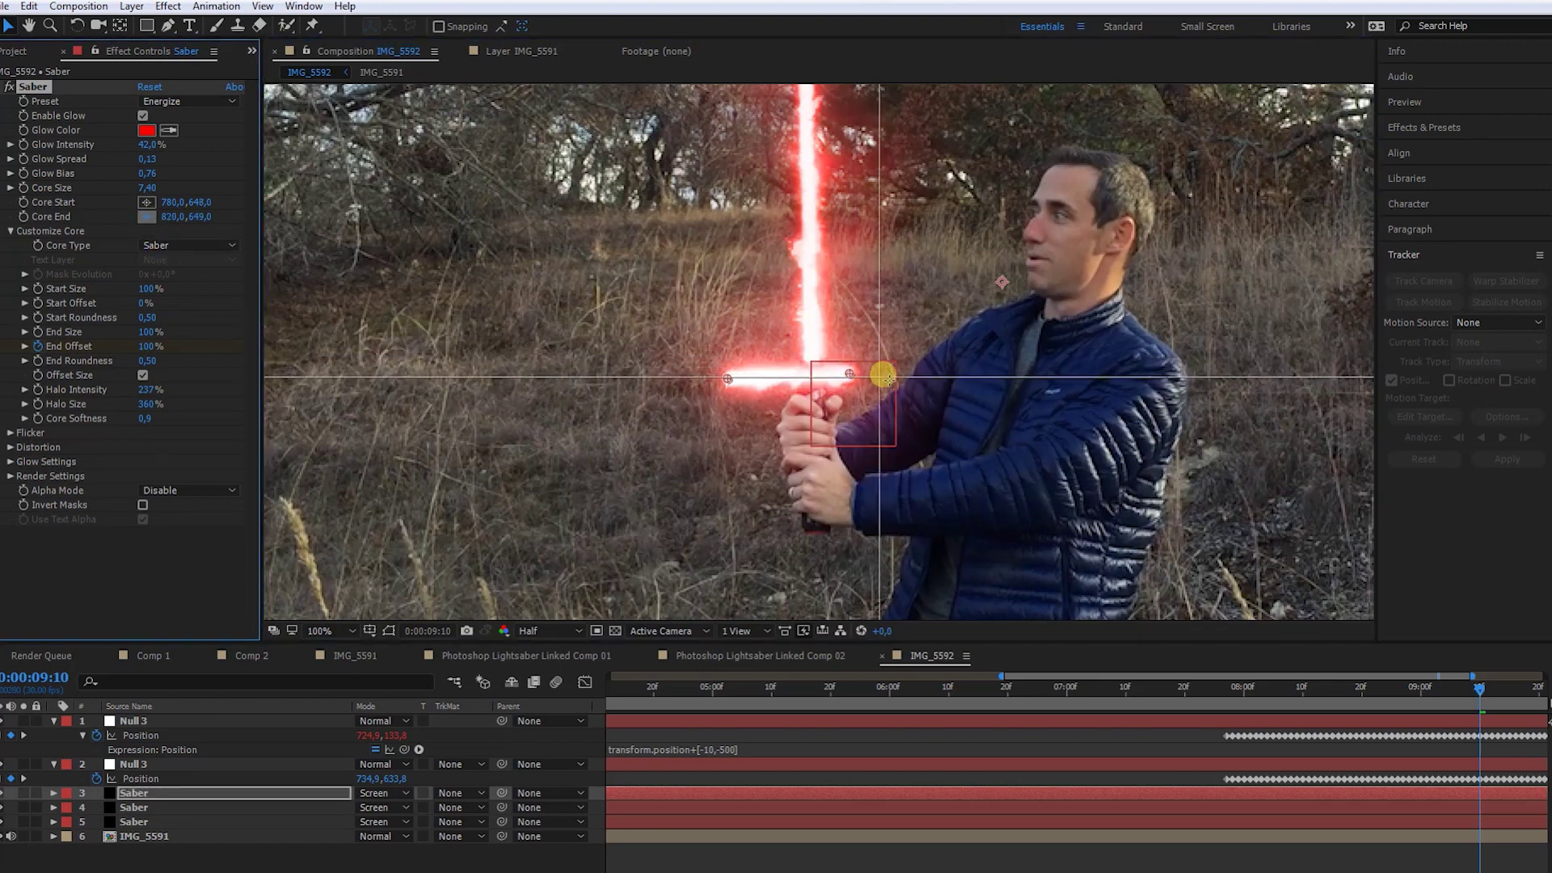
{"action": "left_click", "coordinate": [893, 373]}
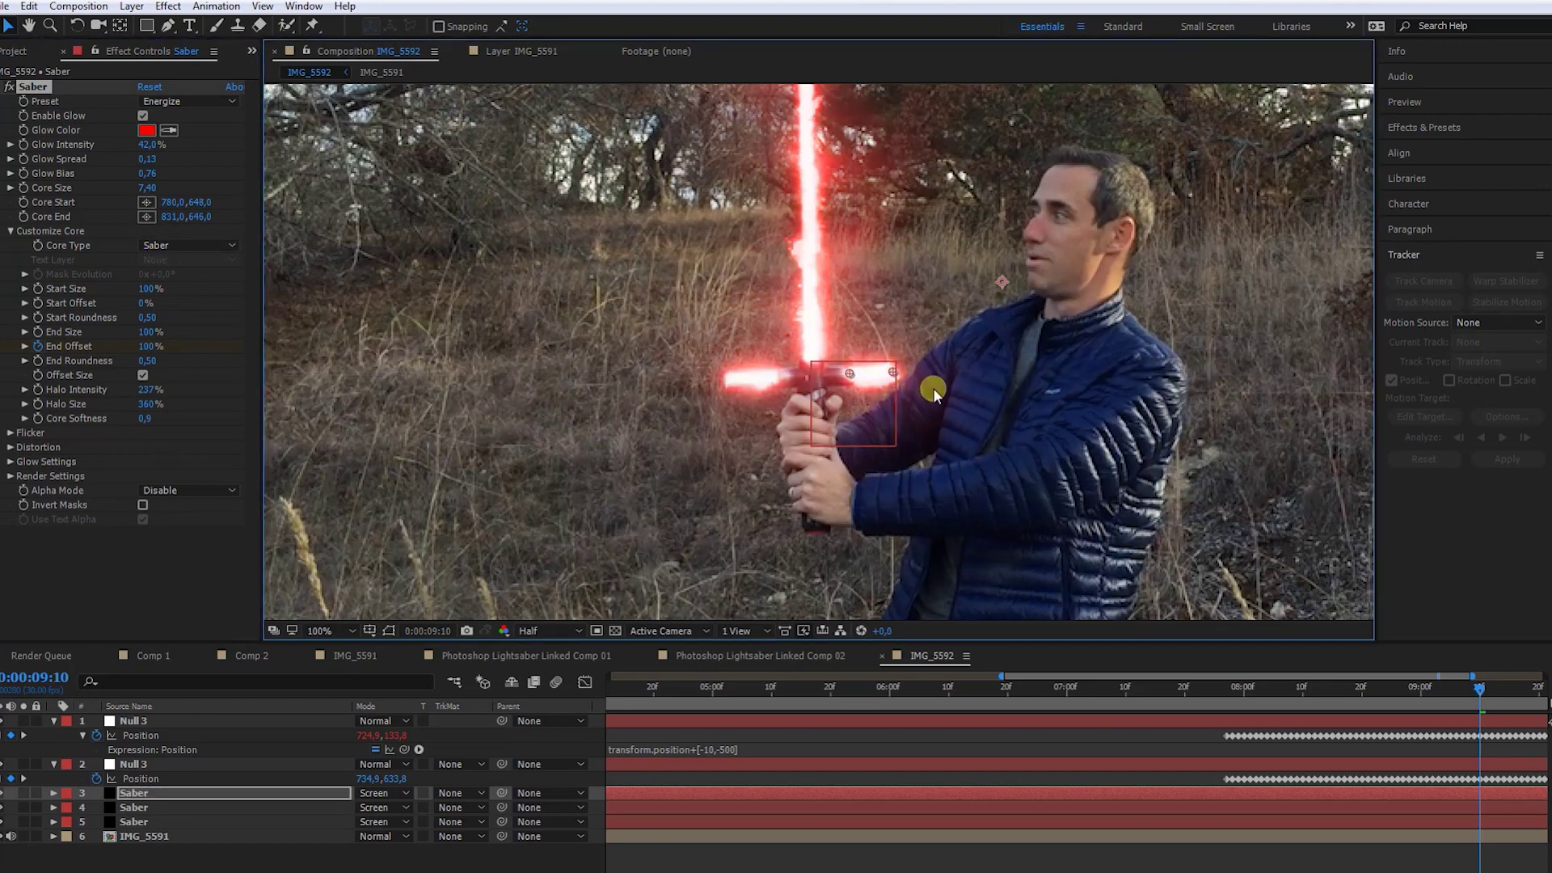
{"action": "left_click_drag", "start_coordinate": [1478, 691], "coordinate": [1285, 698]}
{"action": "left_click", "coordinate": [1217, 720]}
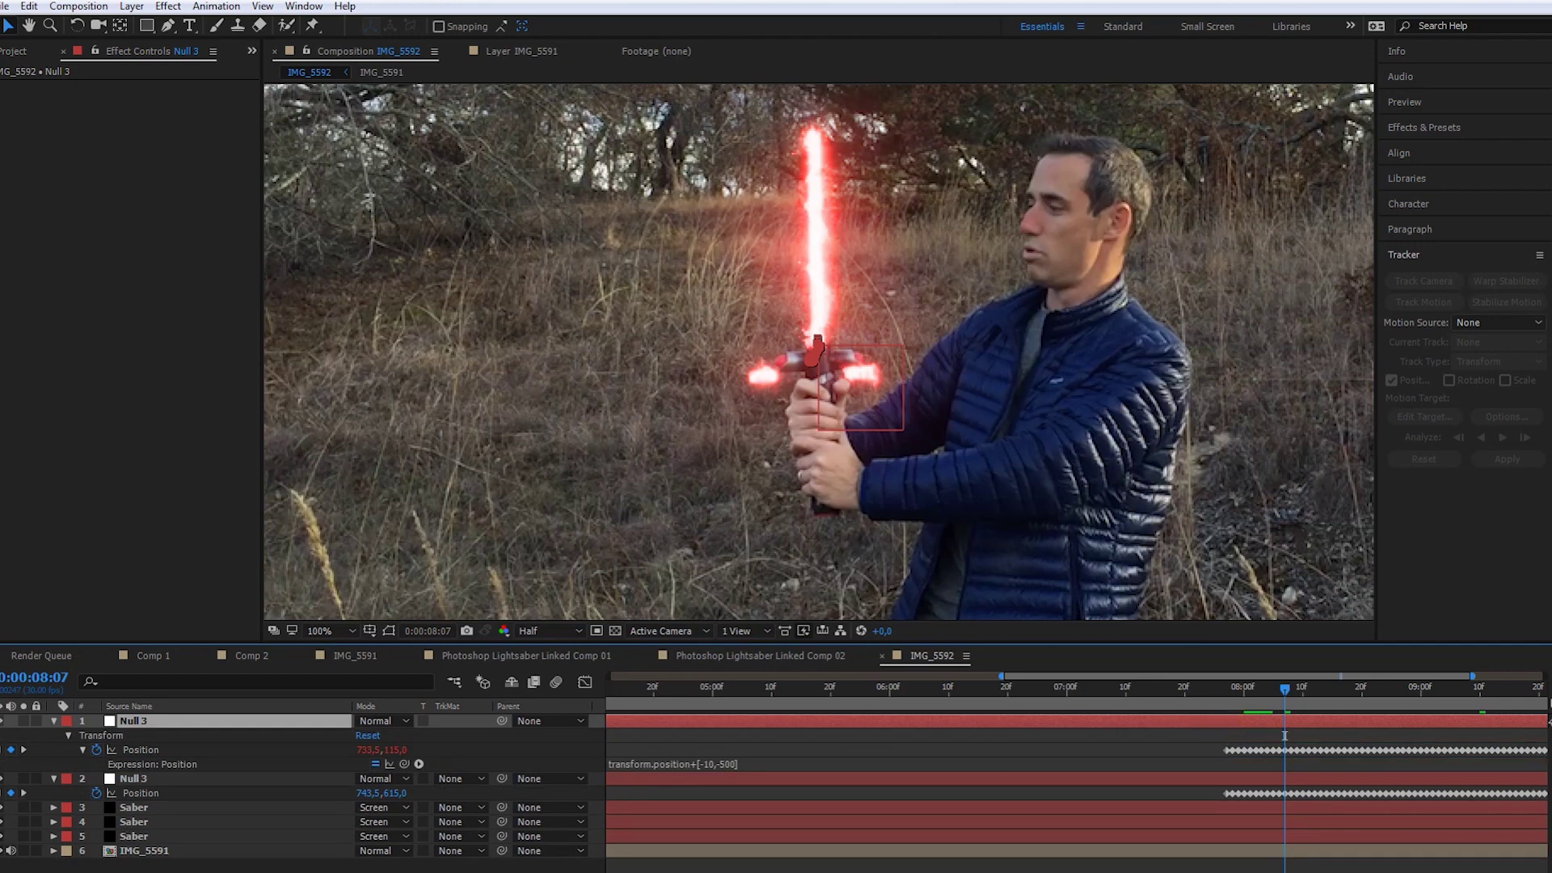
Parent both crossguard Saber layers, layers 3 and 4, to Null 3.
{"action": "left_click", "coordinate": [147, 809]}
{"action": "key", "text": "u"}
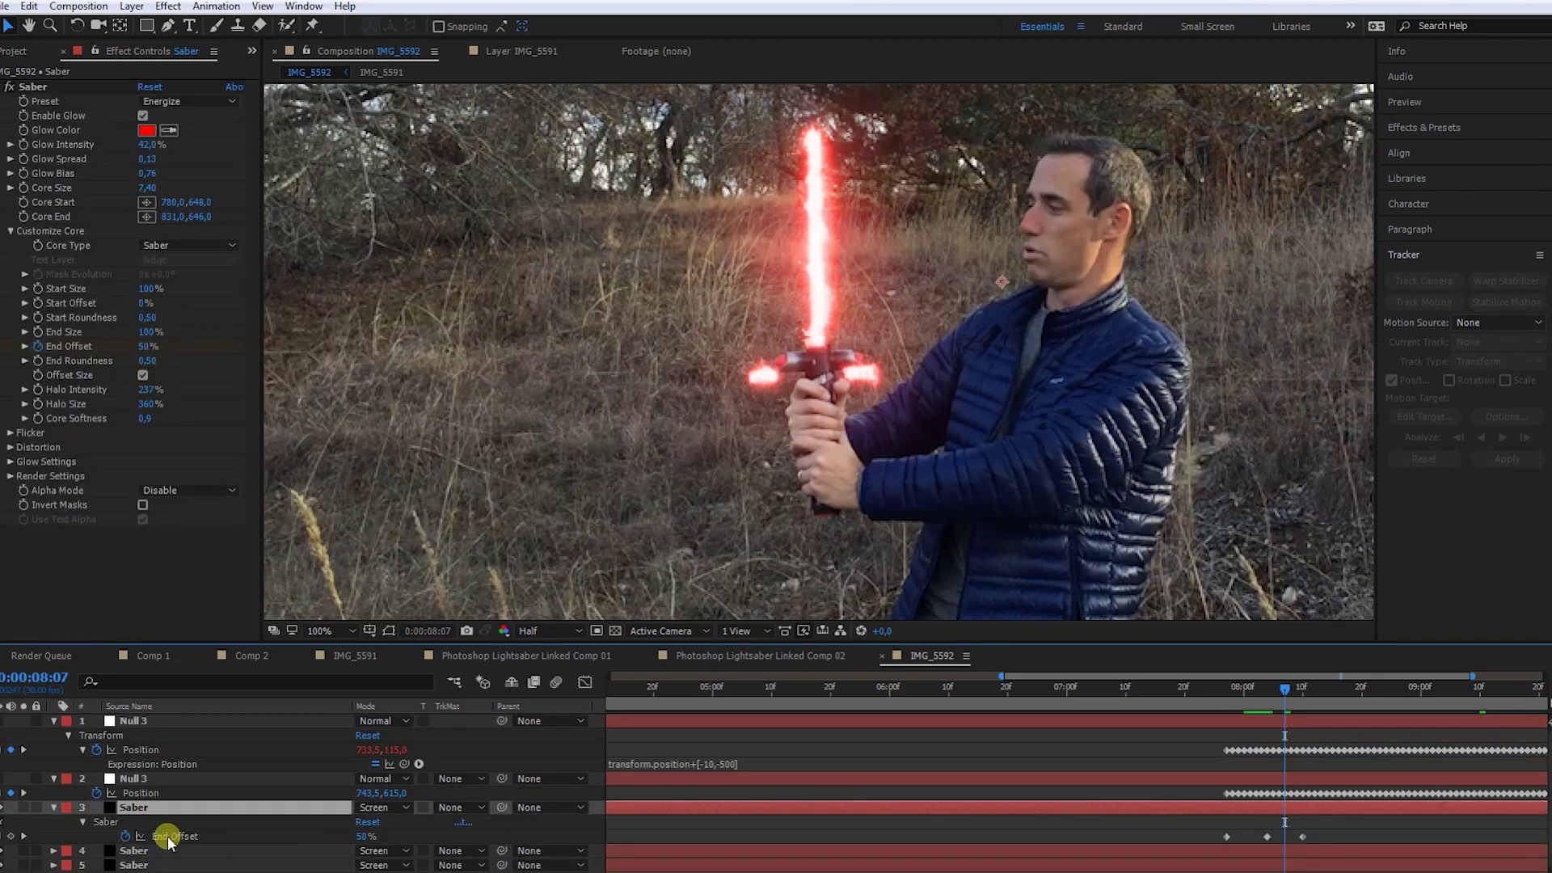
{"action": "mouse_move", "coordinate": [1289, 689]}
{"action": "left_mouse_down"}
{"action": "mouse_move", "coordinate": [1328, 702]}
{"action": "mouse_move", "coordinate": [1258, 693]}
{"action": "mouse_move", "coordinate": [1455, 721]}
{"action": "mouse_move", "coordinate": [1480, 699]}
{"action": "left_mouse_up"}
{"action": "scroll", "coordinate": [1025, 470], "scroll_direction": "up", "scroll_amount": 2}
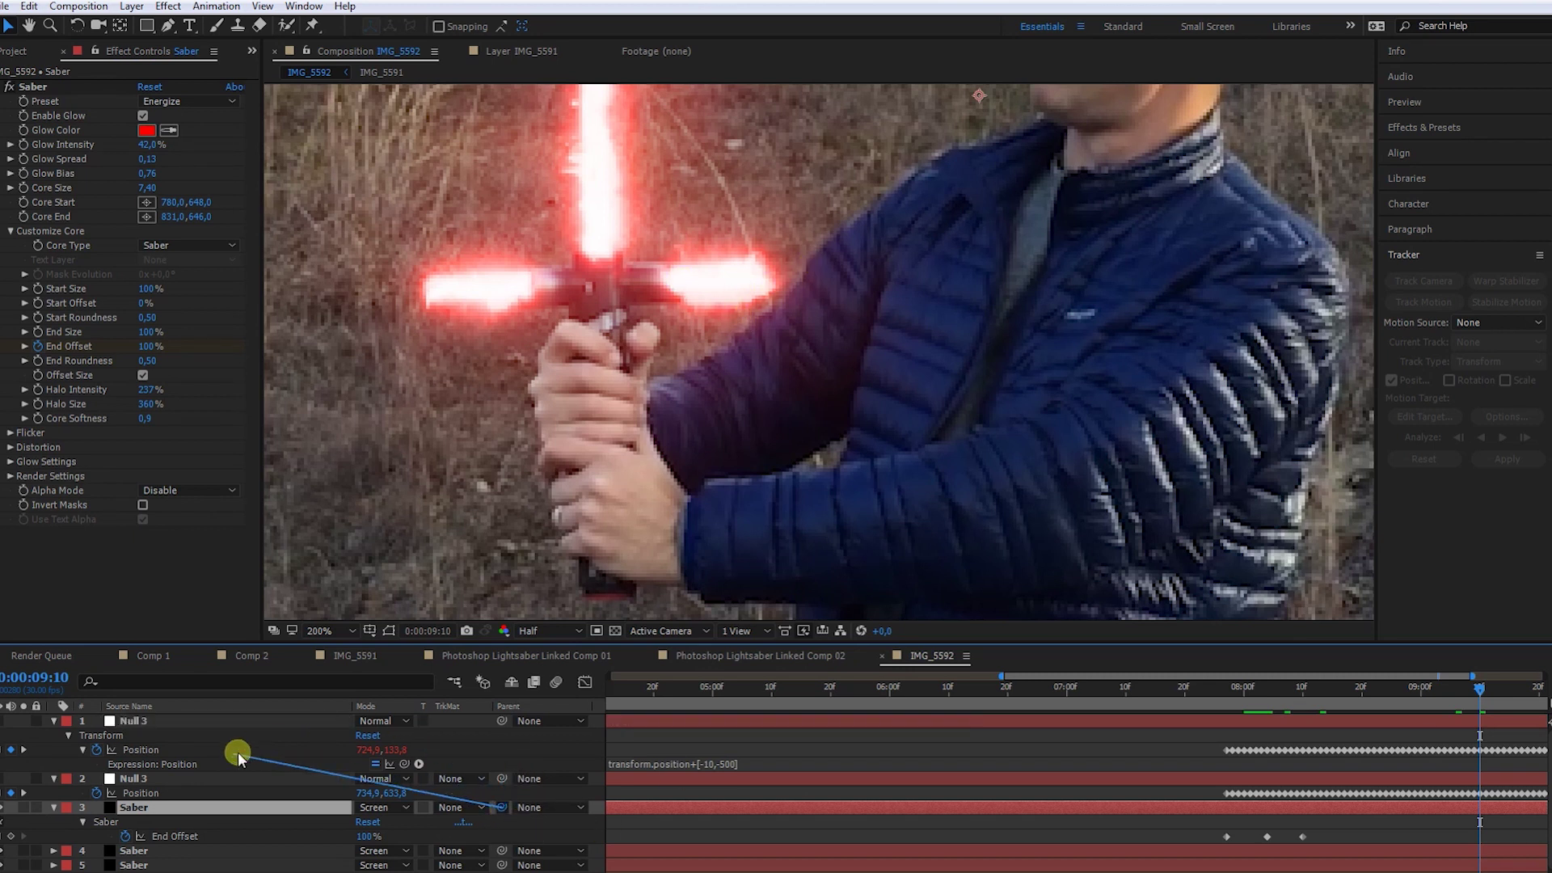
{"action": "left_click_drag", "start_coordinate": [503, 810], "coordinate": [131, 778]}
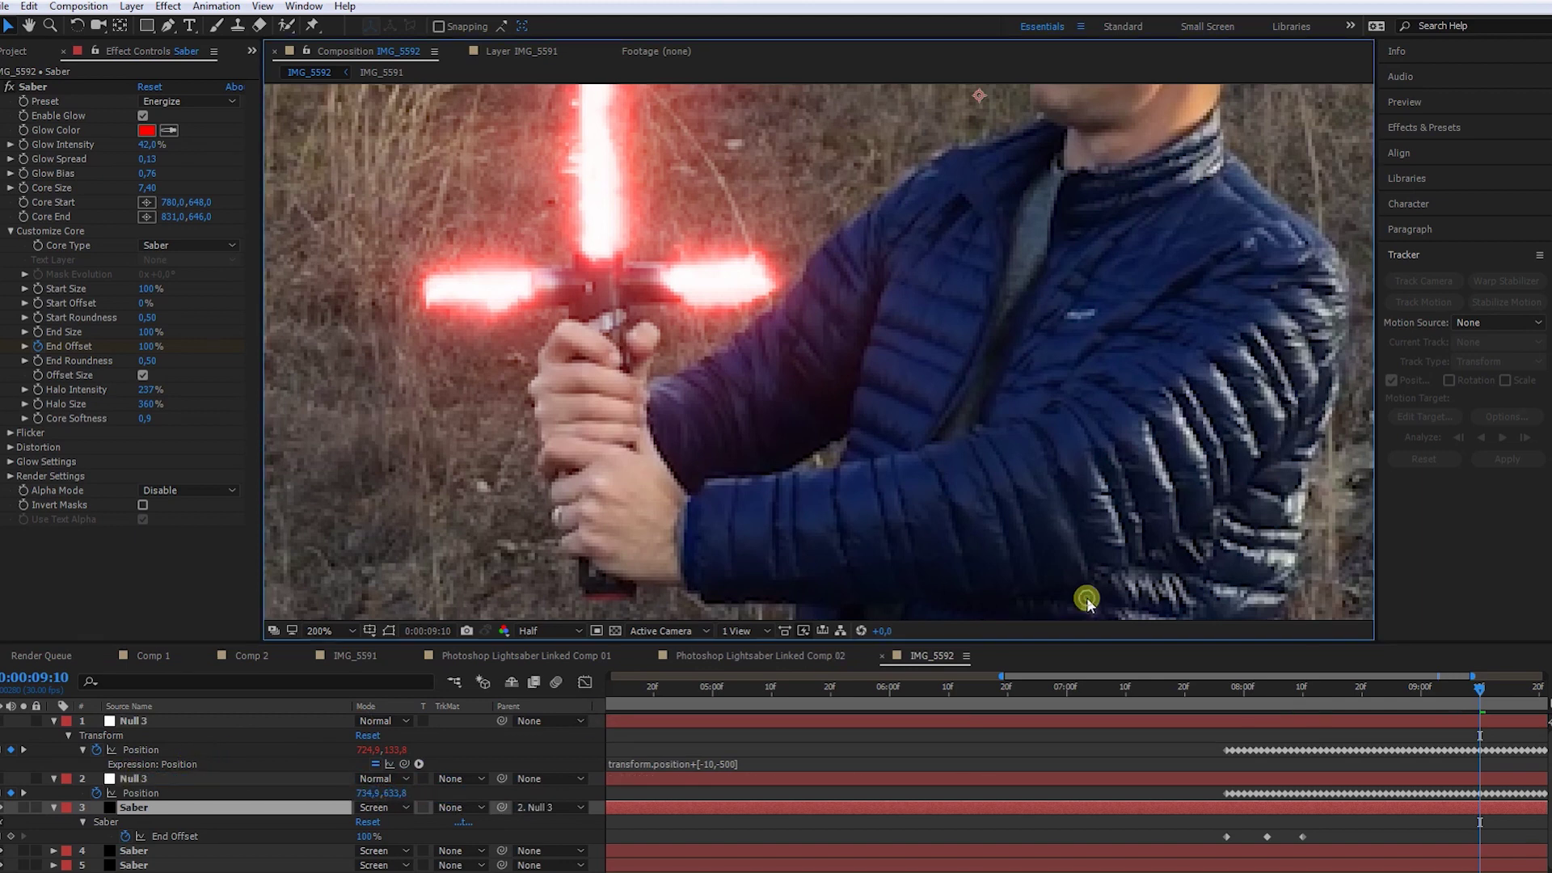
{"action": "left_click_drag", "start_coordinate": [502, 853], "coordinate": [128, 782]}
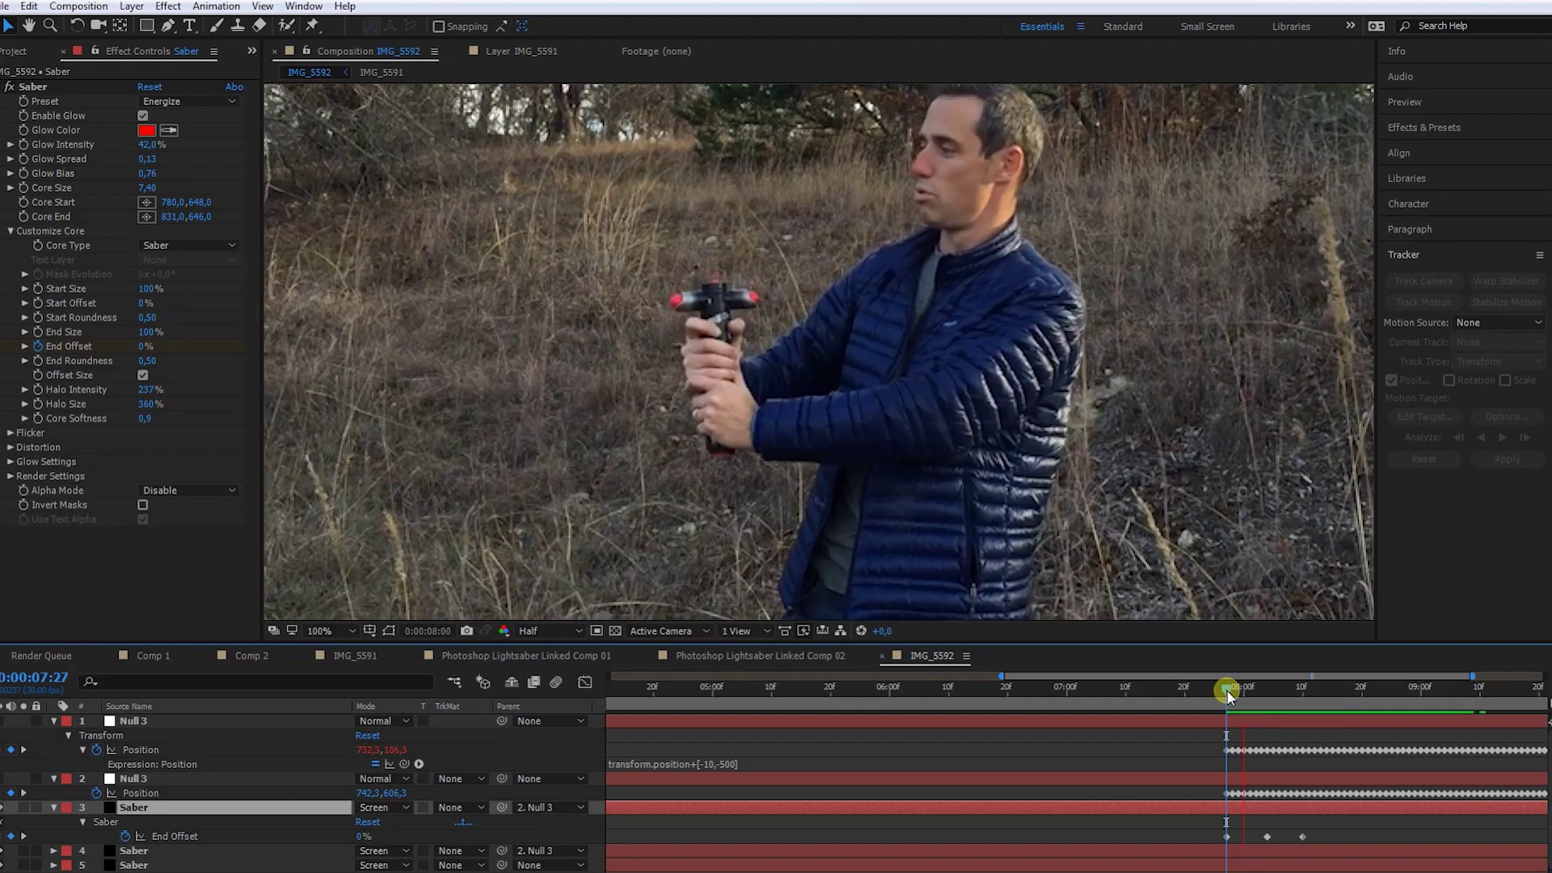
{"action": "left_click", "coordinate": [1226, 690]}
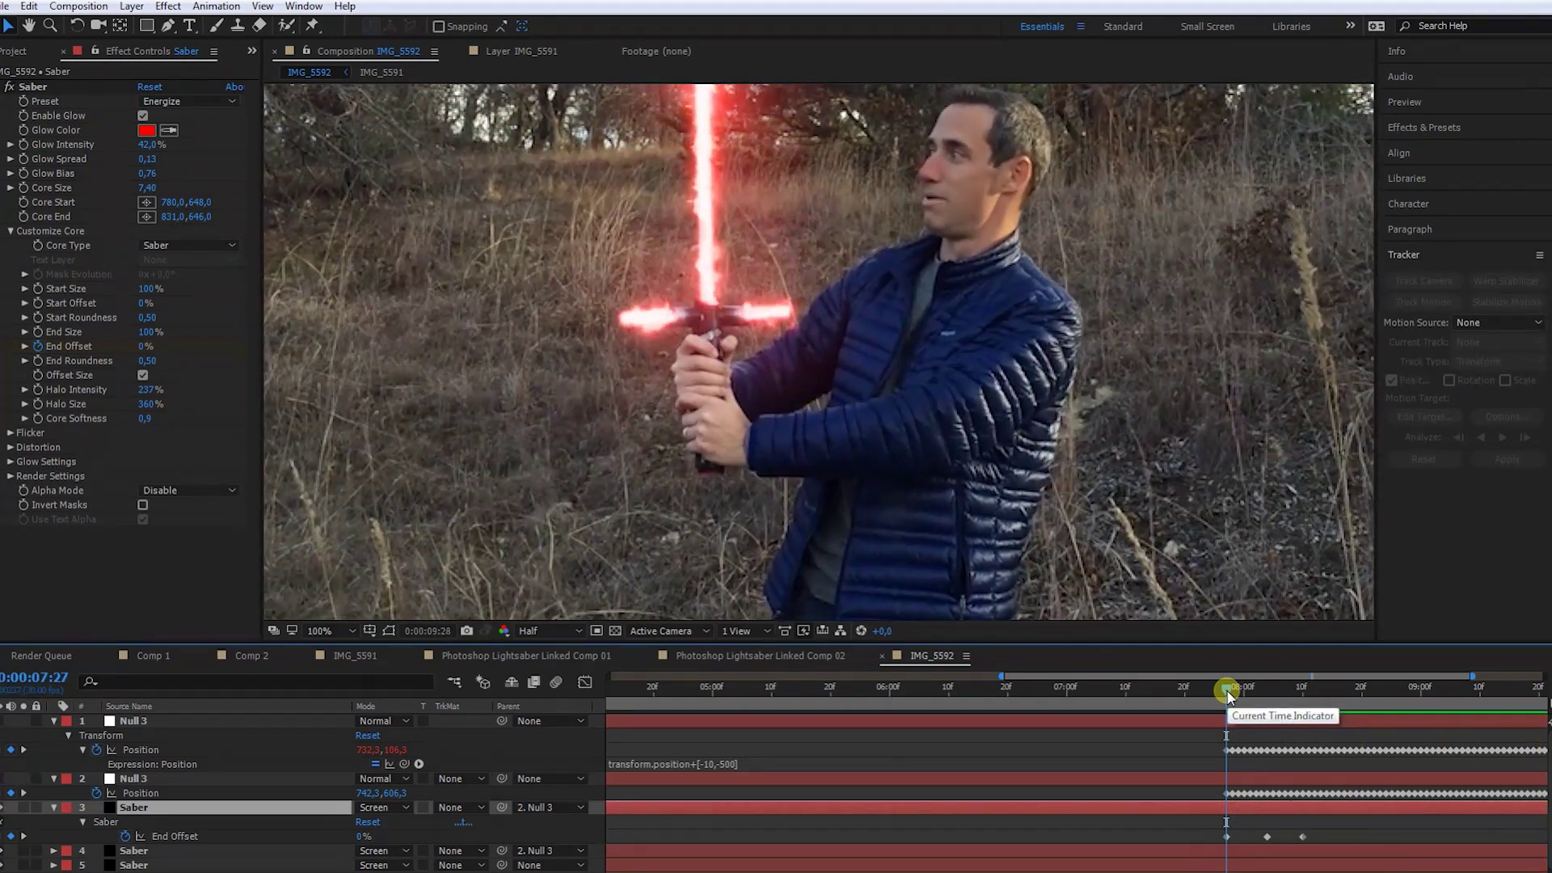
{"action": "key", "text": "space"}
{"action": "key", "text": "space"}
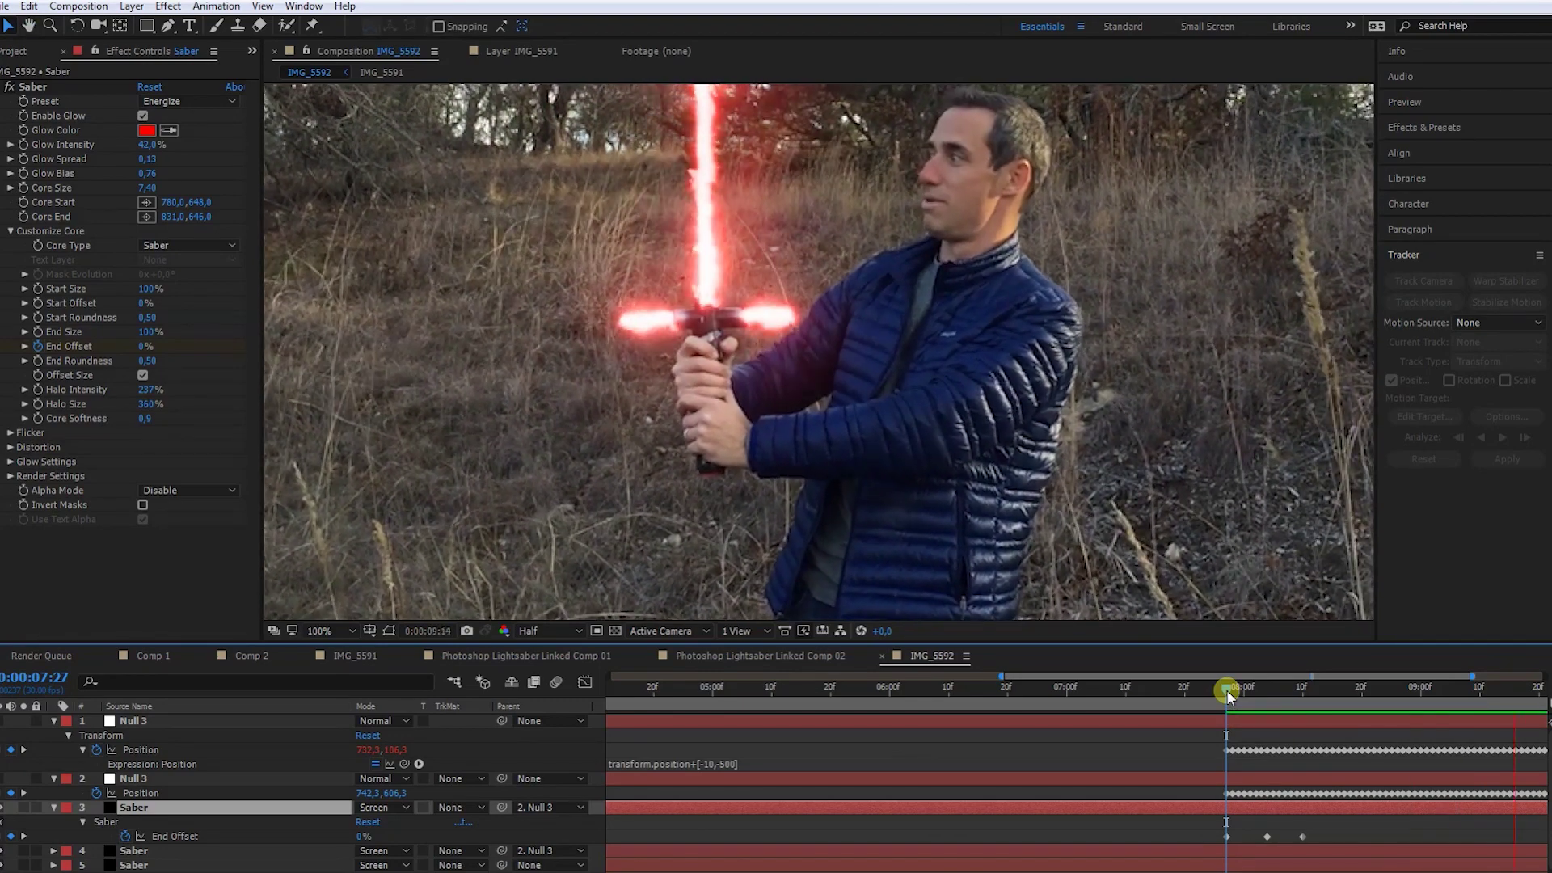
{"action": "left_click_drag", "start_coordinate": [1226, 689], "coordinate": [1340, 693]}
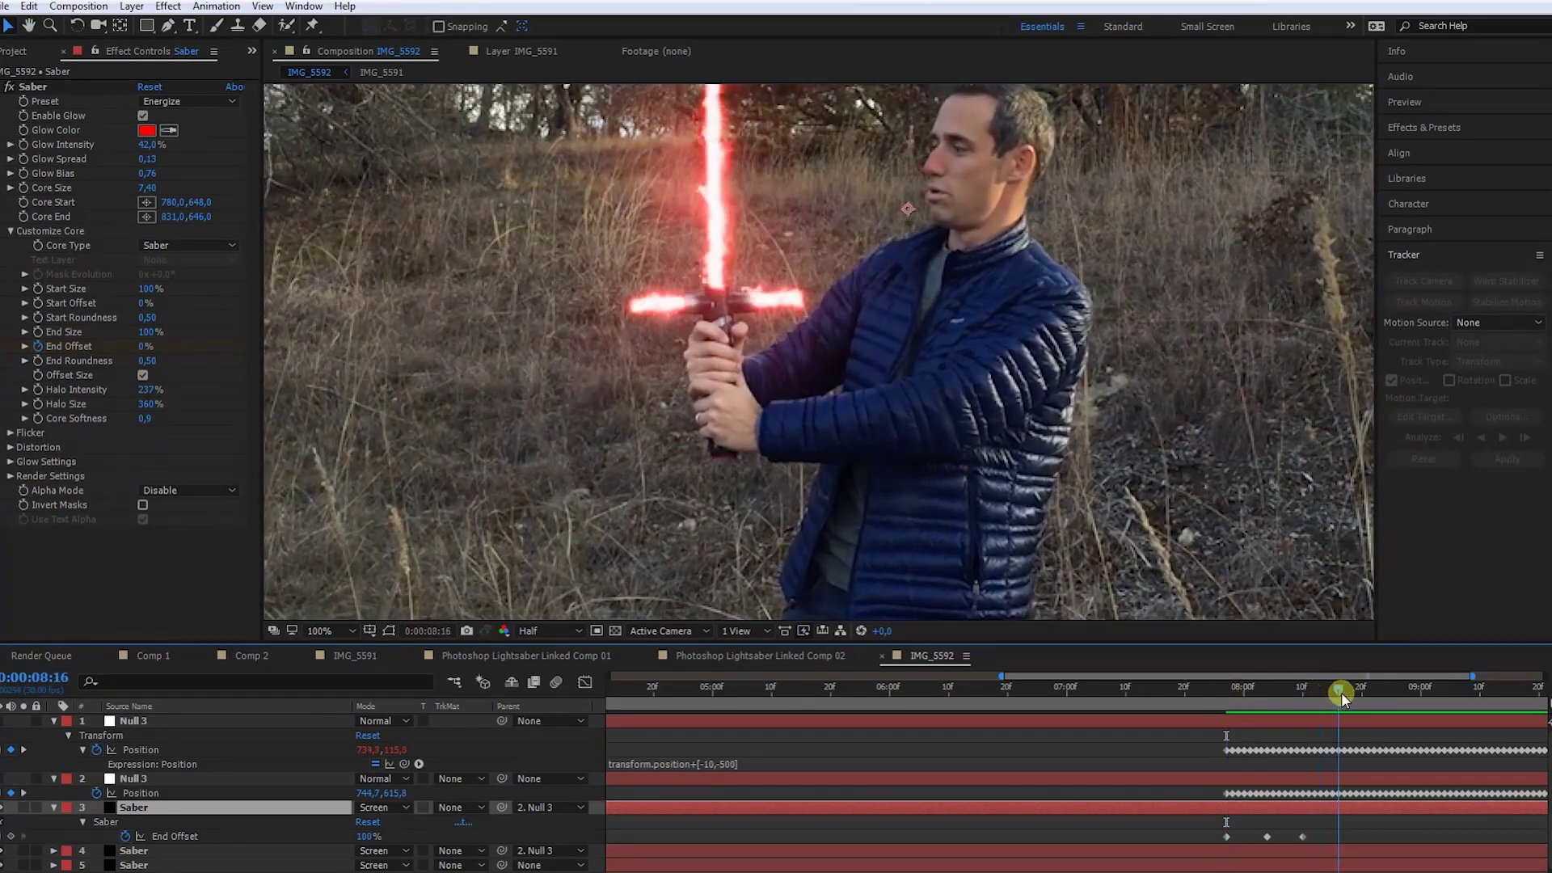
{"action": "scroll", "coordinate": [891, 323], "scroll_direction": "down", "scroll_amount": 2}
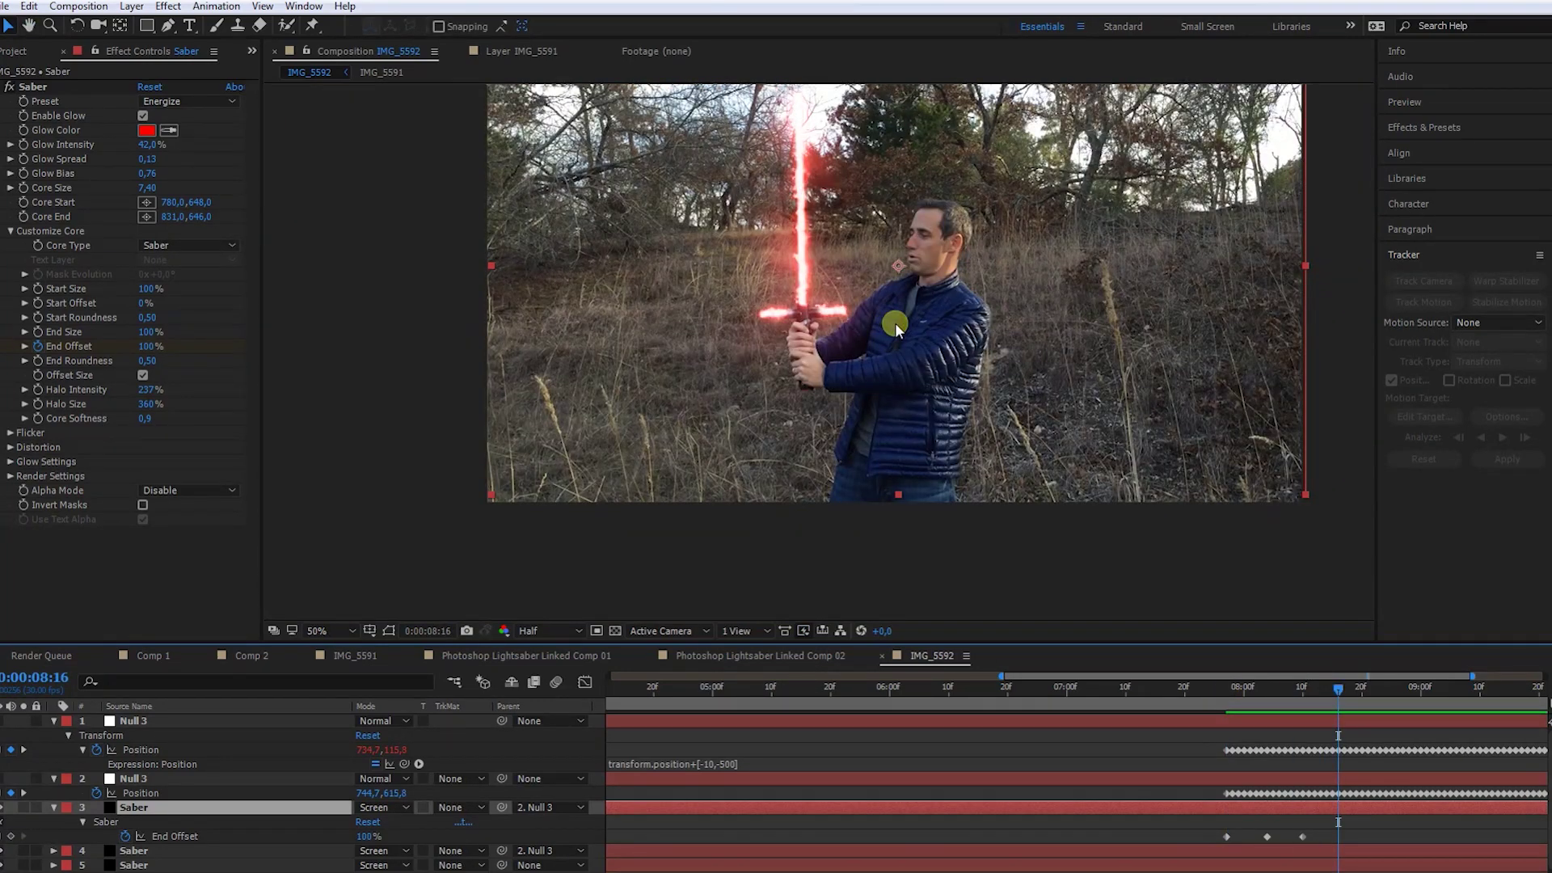